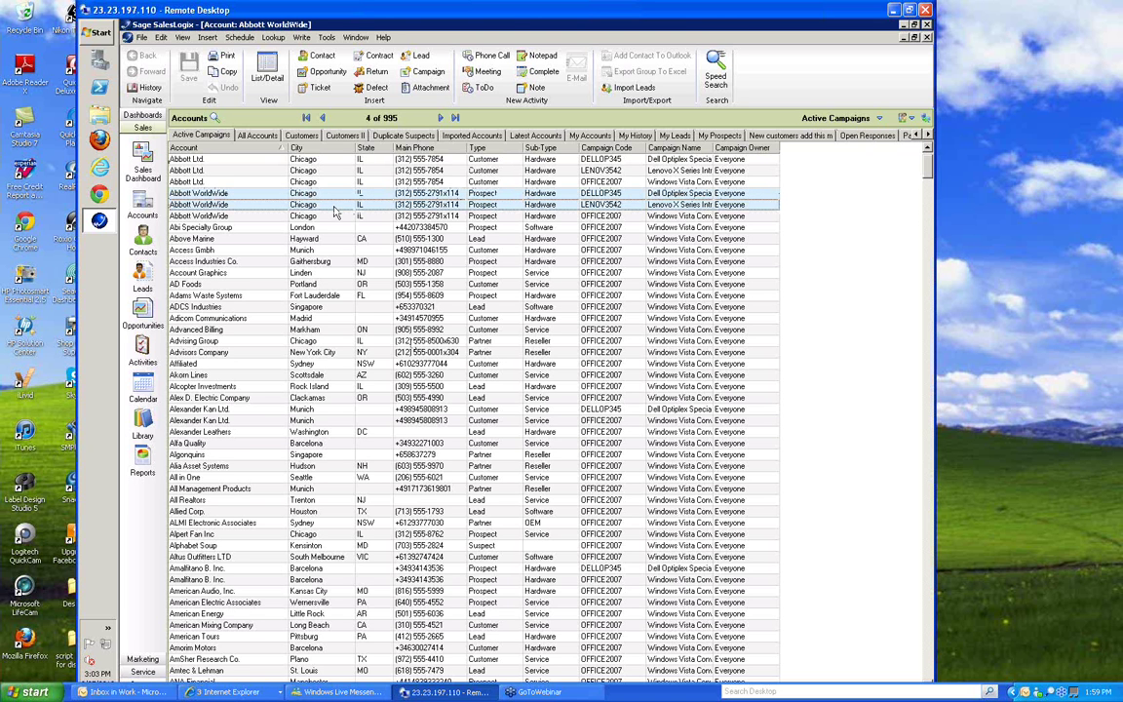
{"action": "right_click", "coordinate": [335, 212]}
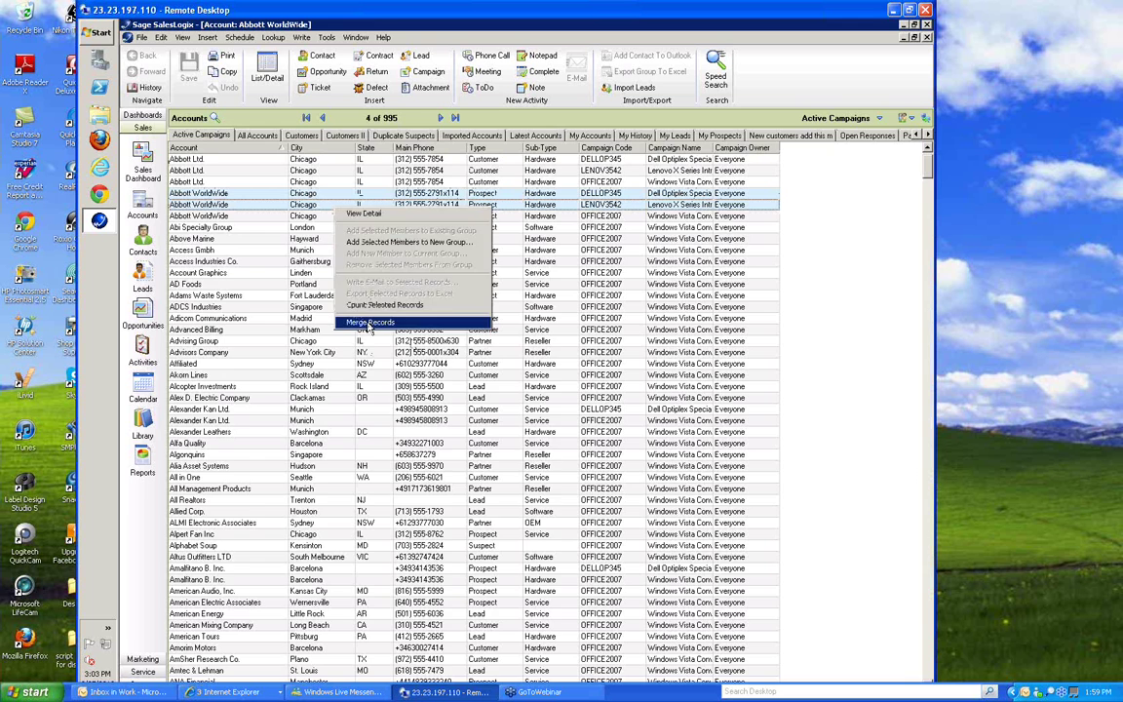
{"action": "left_click", "coordinate": [369, 324]}
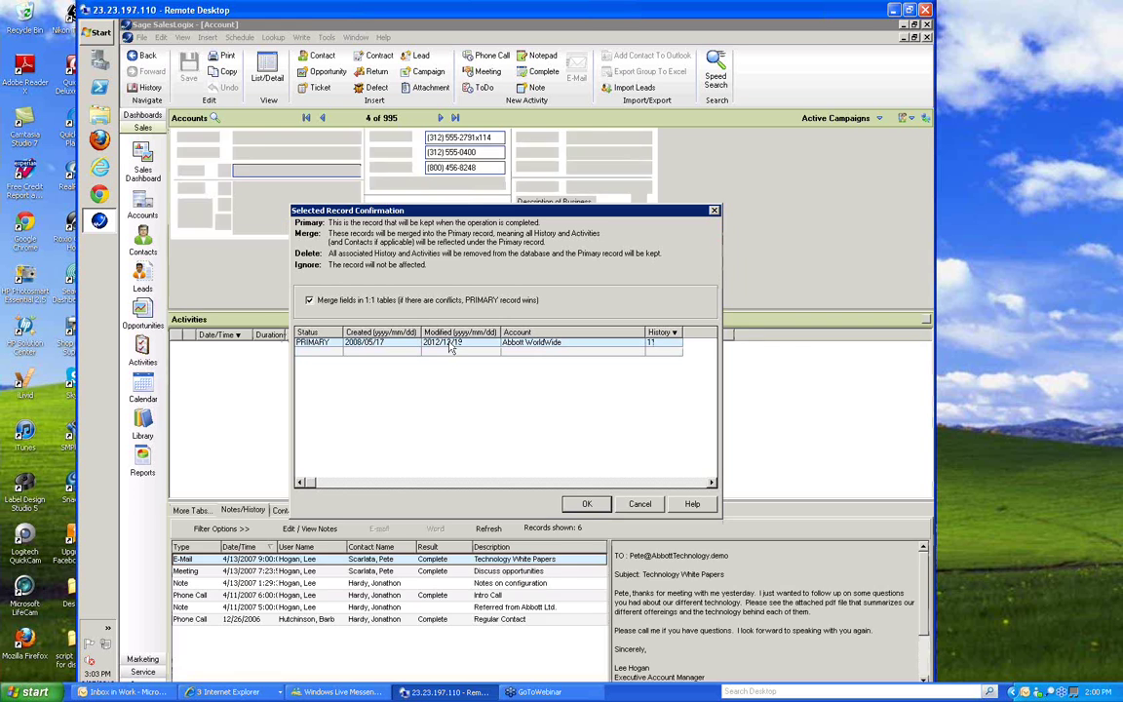
{"action": "left_click", "coordinate": [640, 503]}
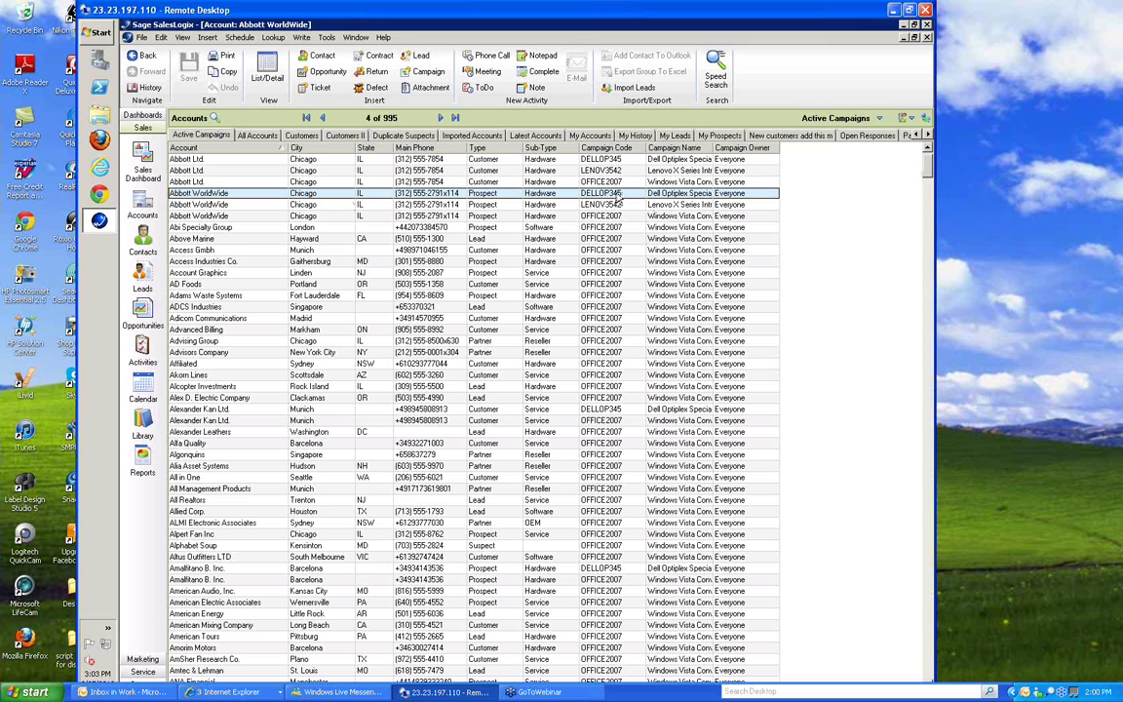
- Select the Applied Post and Applied Services accounts in the Customers II group and start merging the records
{"action": "left_click", "coordinate": [293, 137]}
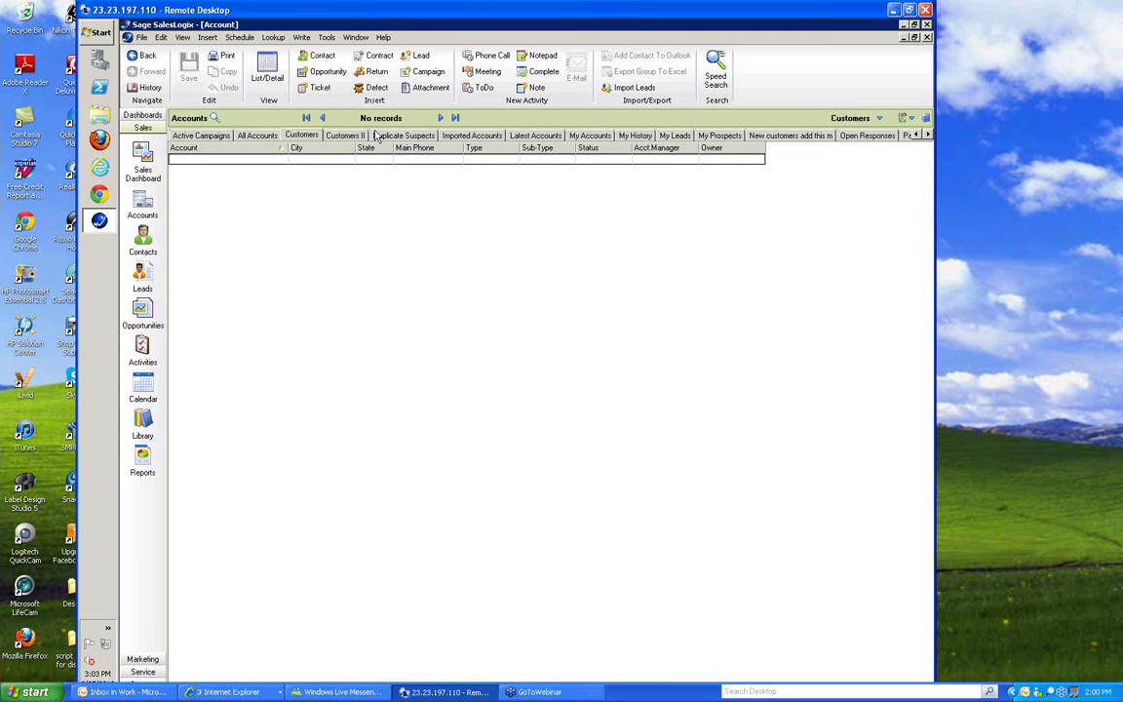
{"action": "left_click", "coordinate": [369, 135]}
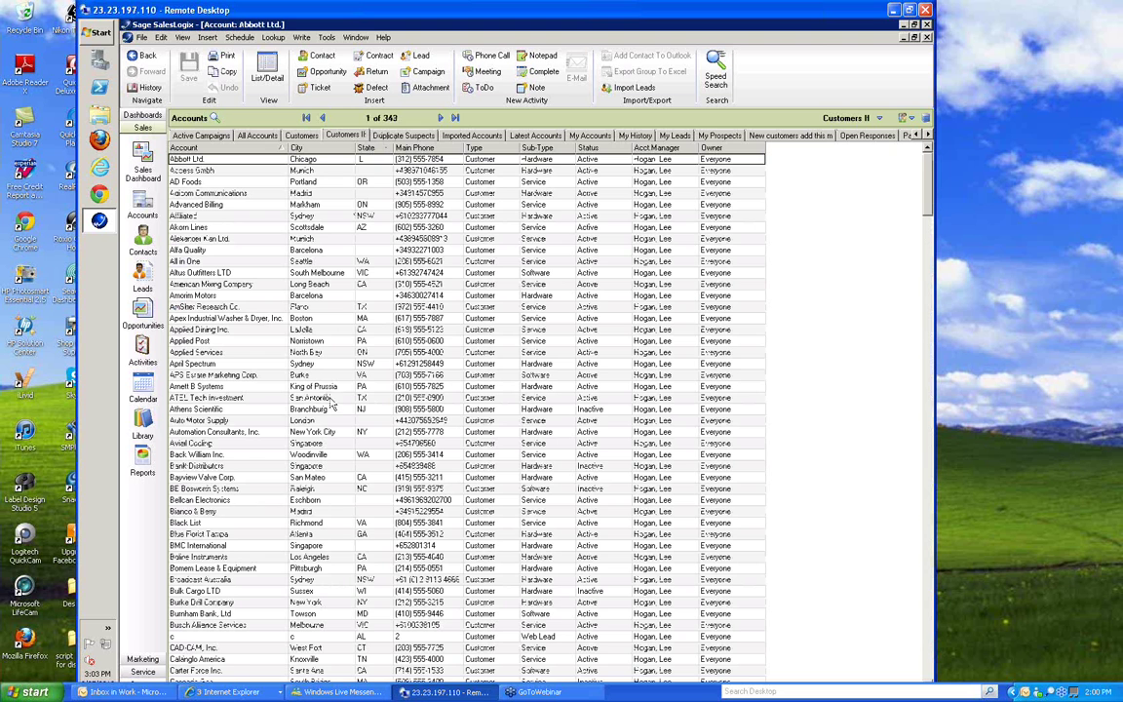
{"action": "left_click", "coordinate": [234, 344]}
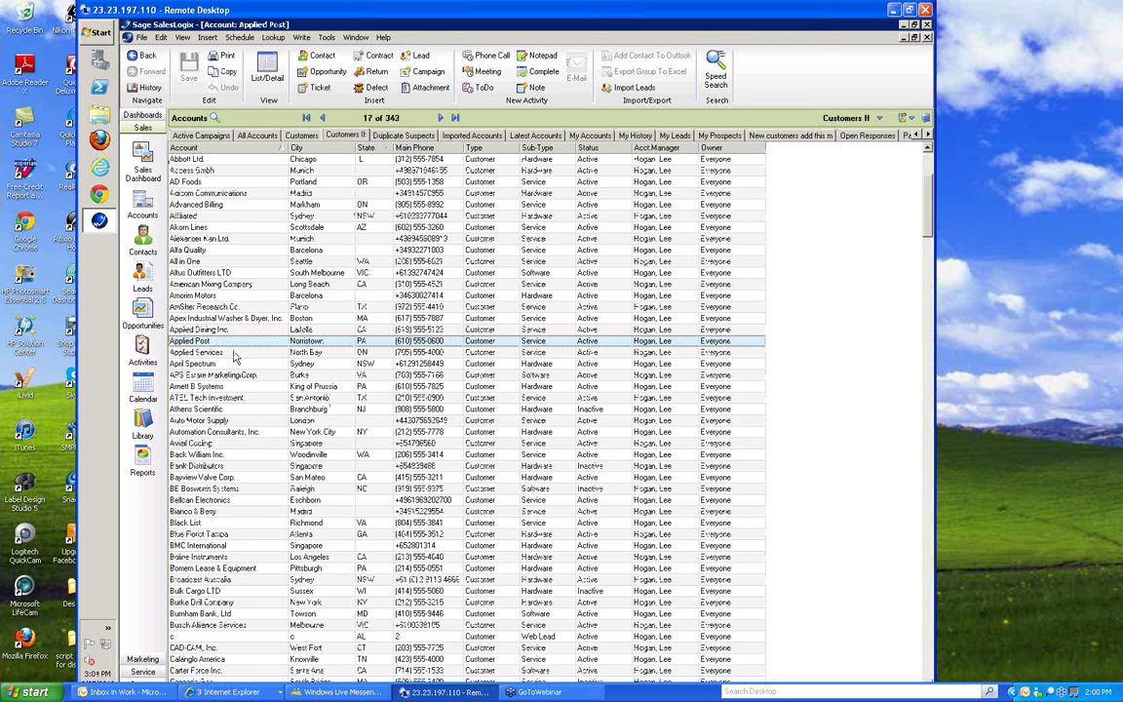
{"action": "left_click", "coordinate": [226, 352]}
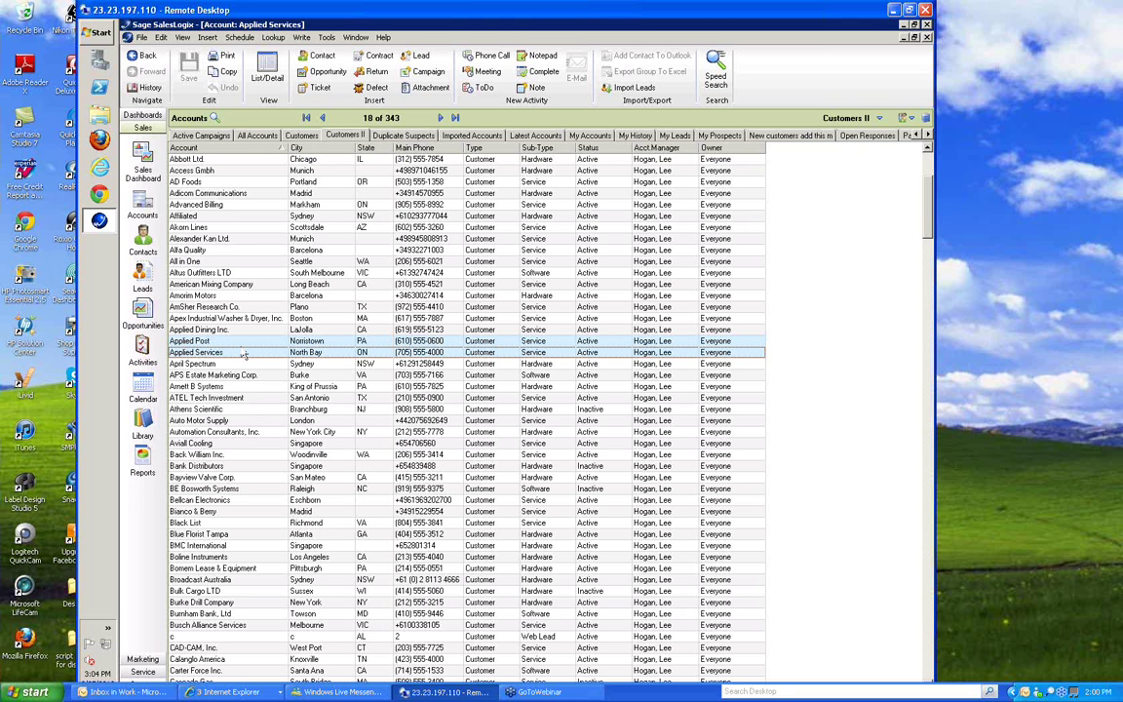
{"action": "right_click", "coordinate": [242, 354]}
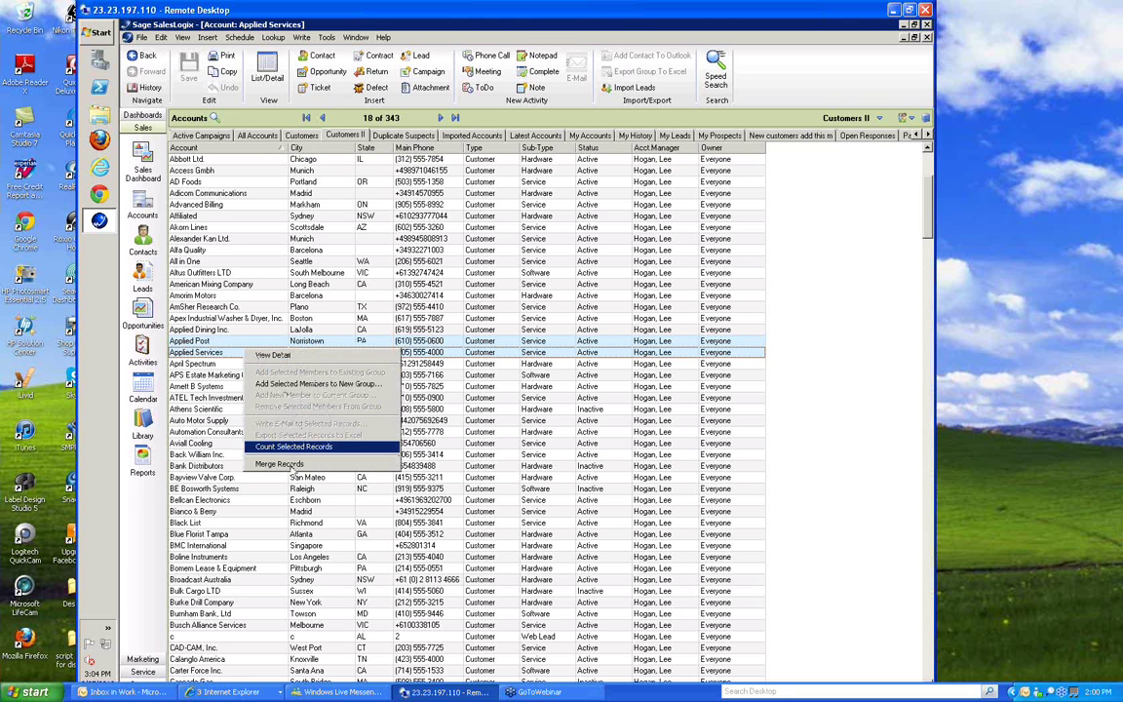
{"action": "left_click", "coordinate": [291, 467]}
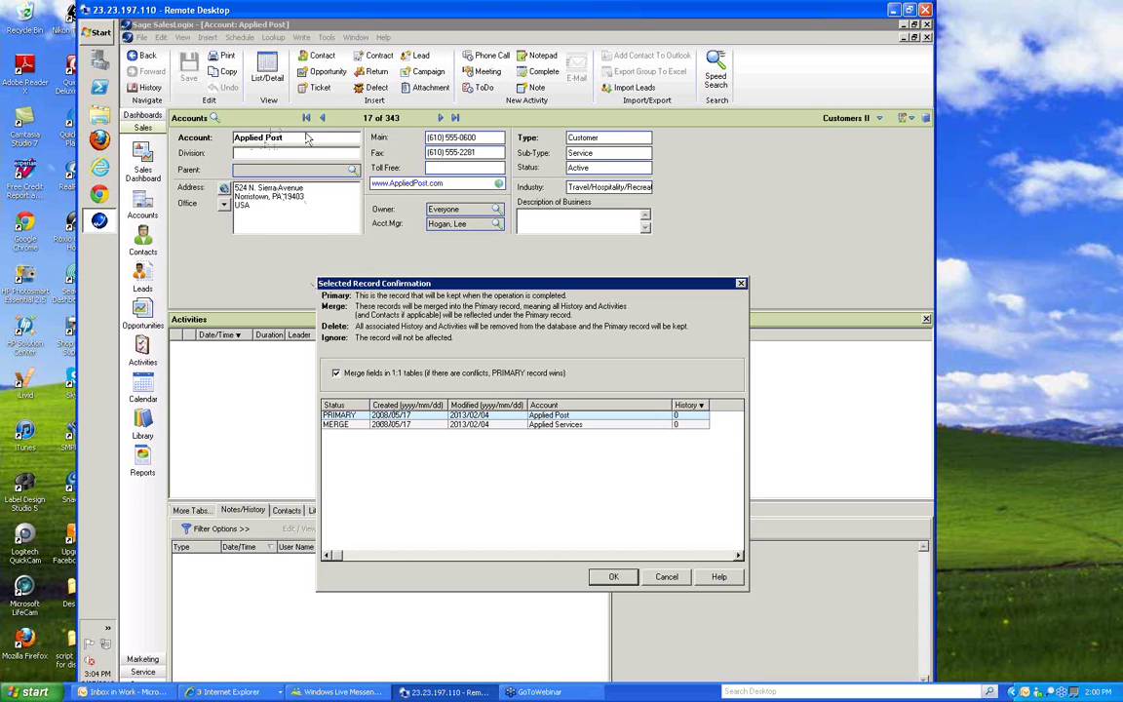
- Compare the Applied Post and Applied Services details and examine the status options offered for each record in the merge
{"action": "left_click", "coordinate": [406, 425]}
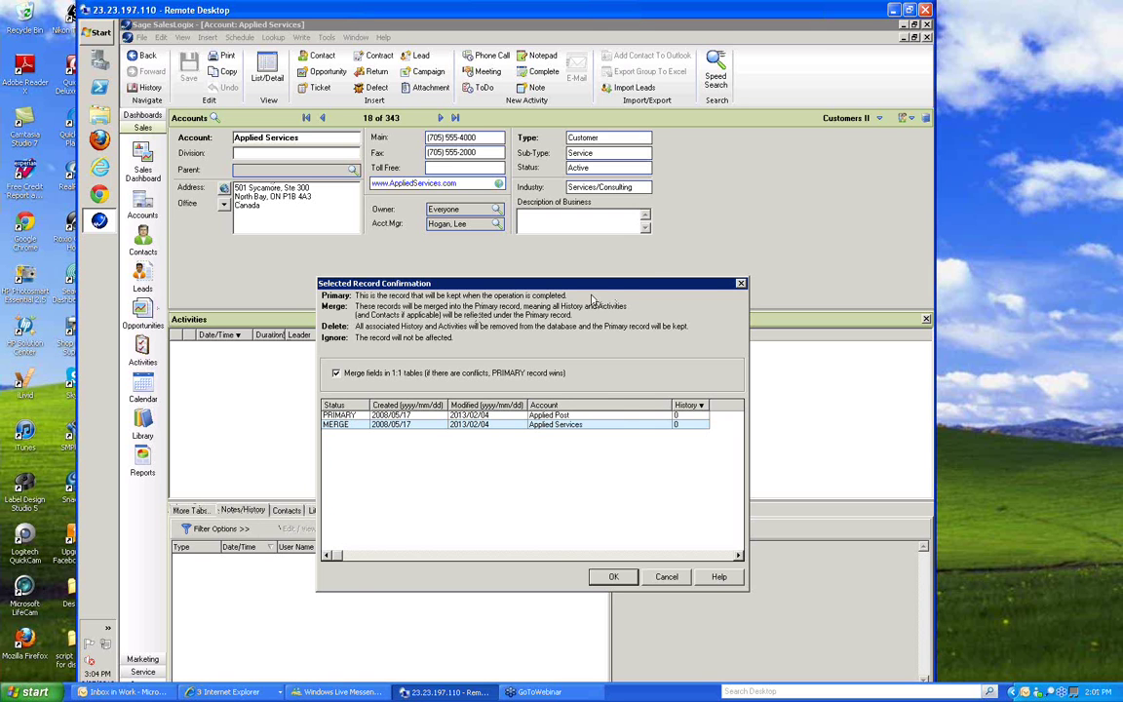
{"action": "left_click_drag", "start_coordinate": [568, 290], "coordinate": [683, 265]}
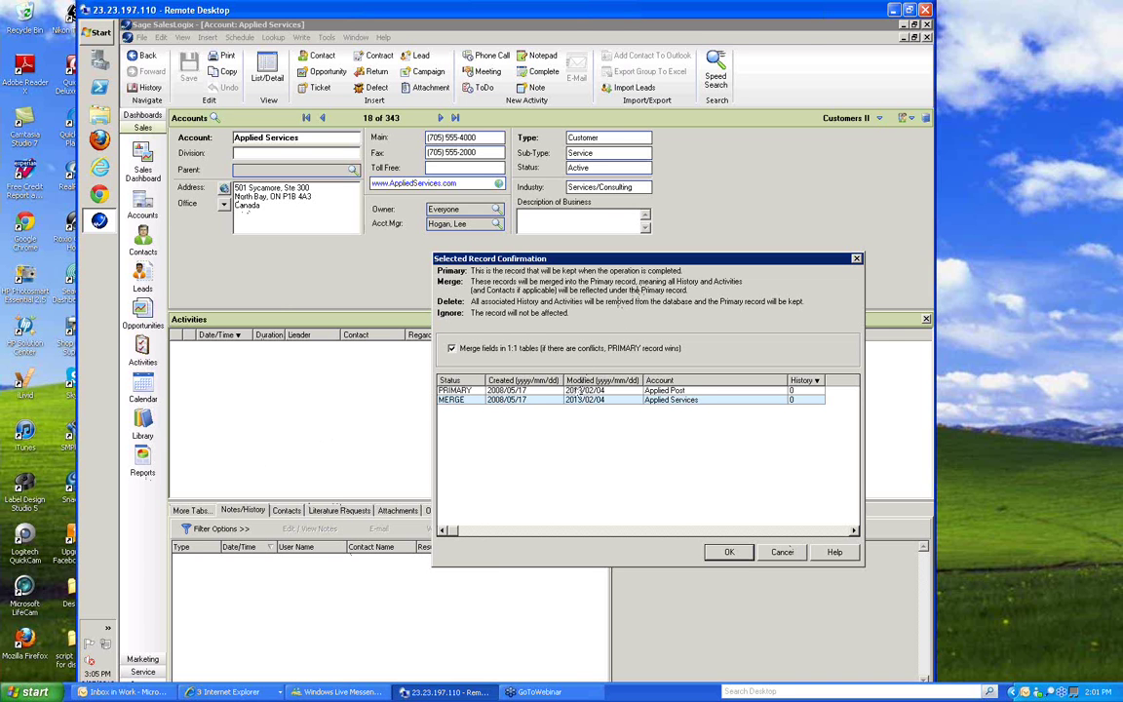
{"action": "left_click", "coordinate": [581, 391]}
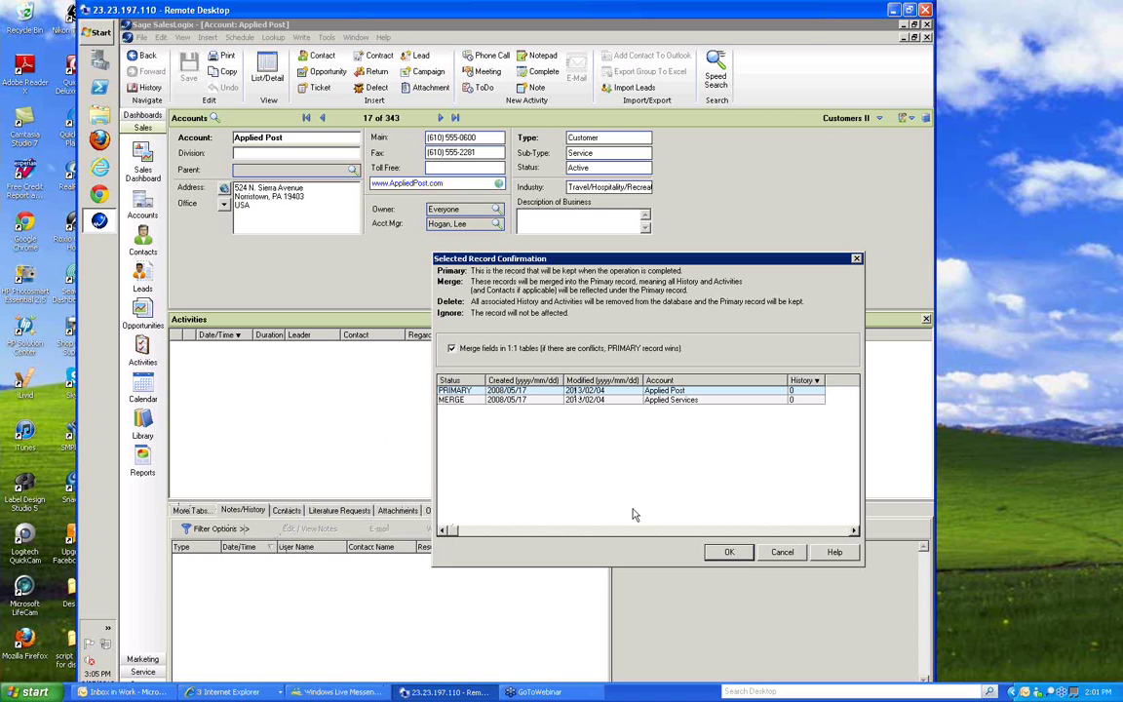
{"action": "double_click", "coordinate": [458, 399]}
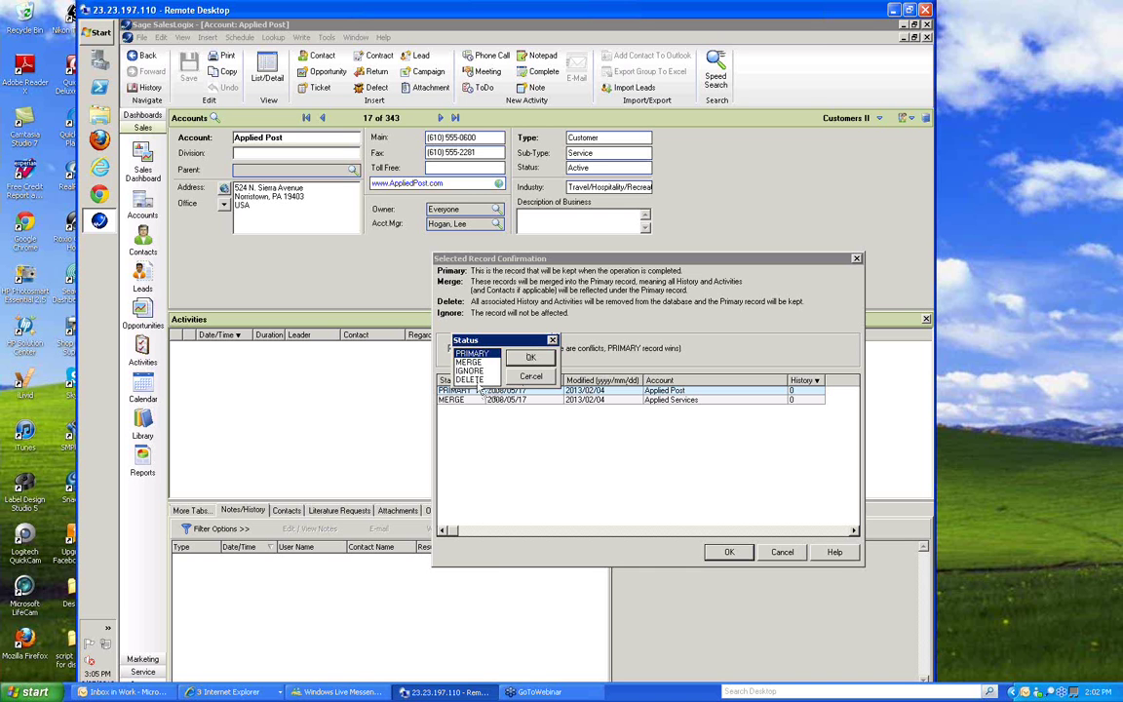
{"action": "left_click", "coordinate": [547, 379]}
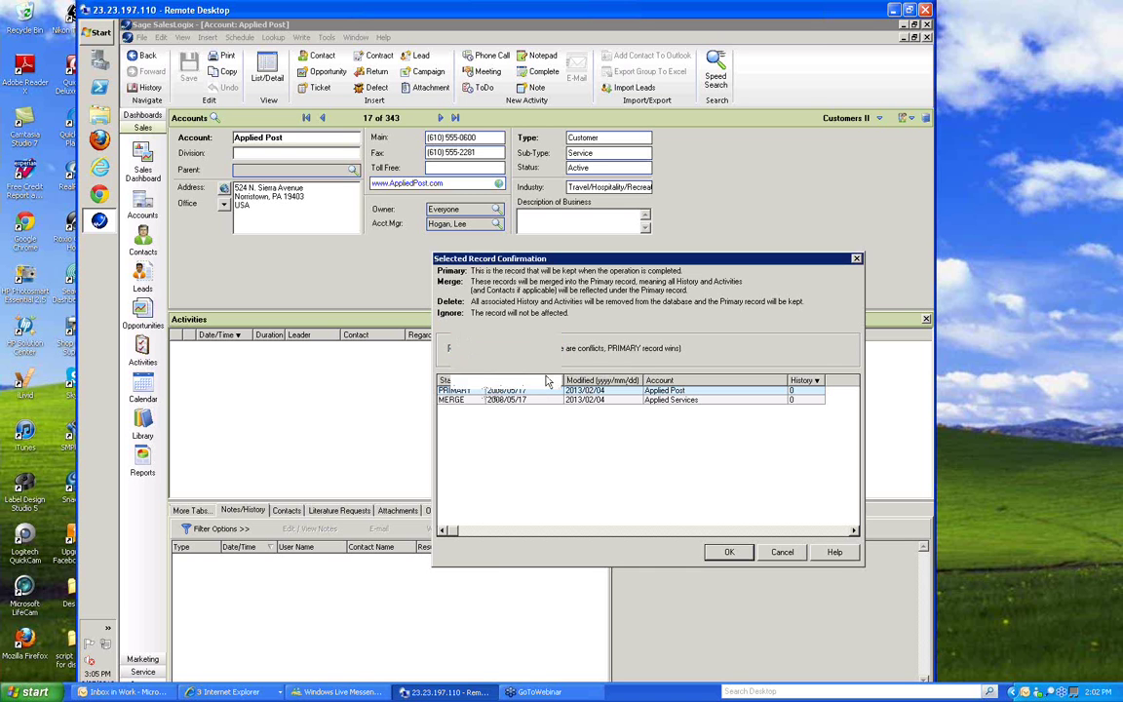
{"action": "double_click", "coordinate": [478, 401]}
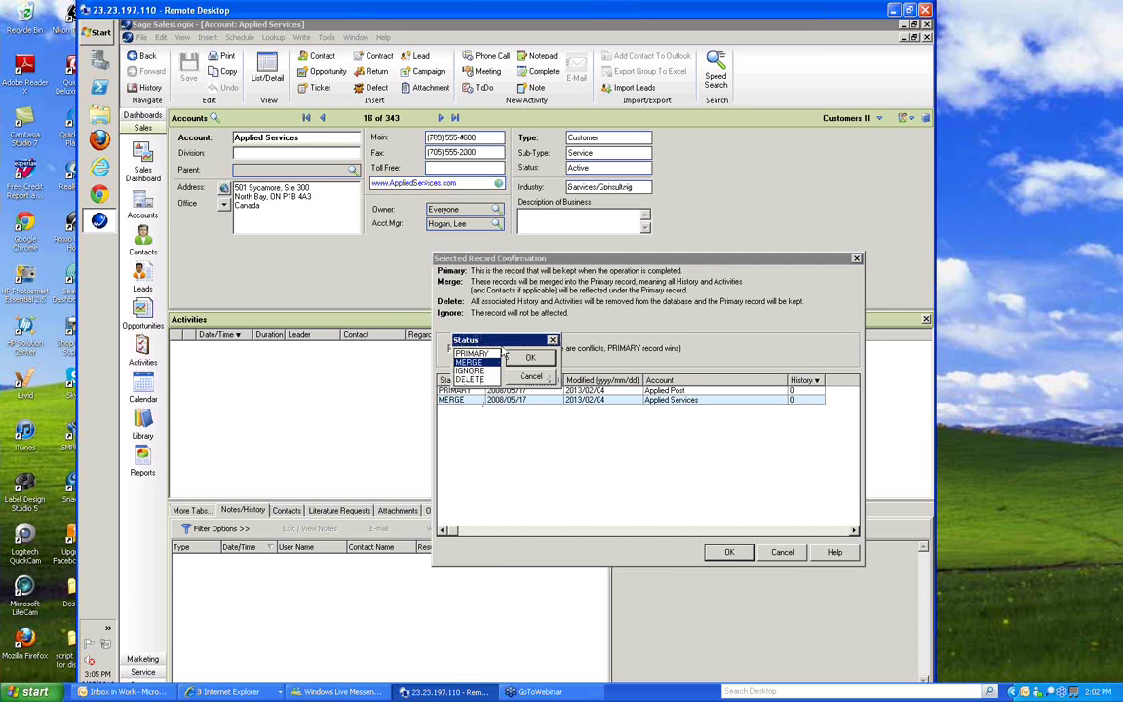
{"action": "left_click", "coordinate": [550, 377]}
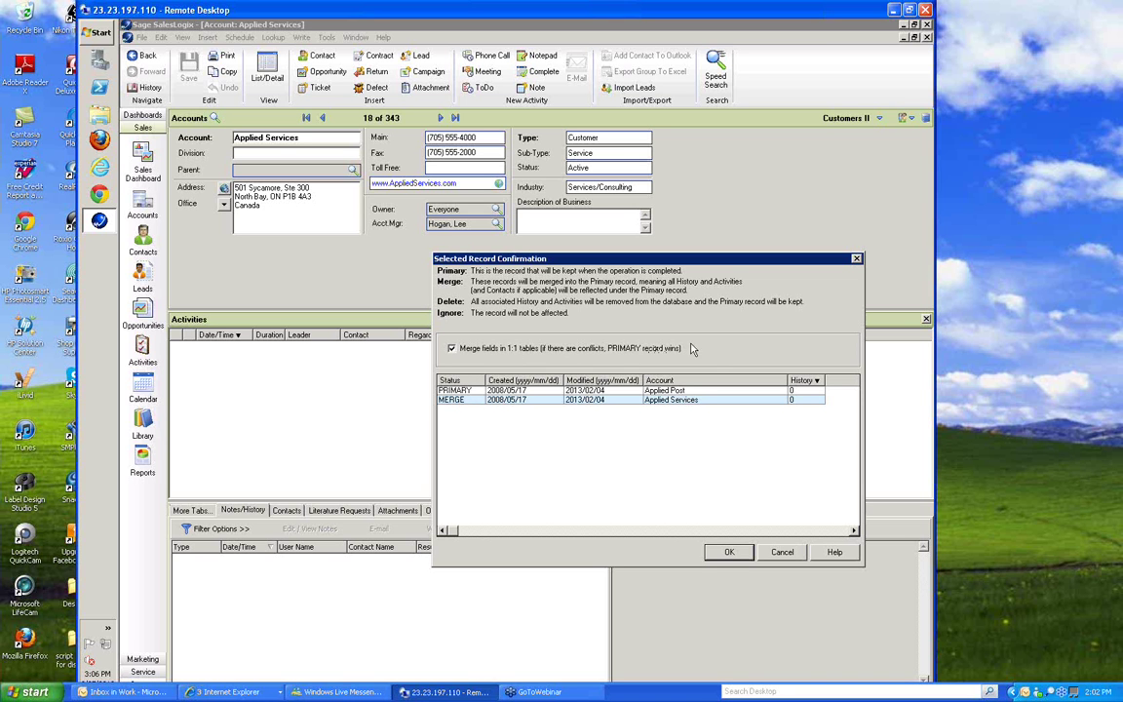
- Examine the 1:1 table field merge option, comparing field values between the primary Applied Post and merging Applied Services records
{"action": "left_click", "coordinate": [451, 349]}
{"action": "left_click", "coordinate": [451, 348]}
{"action": "left_click", "coordinate": [470, 391]}
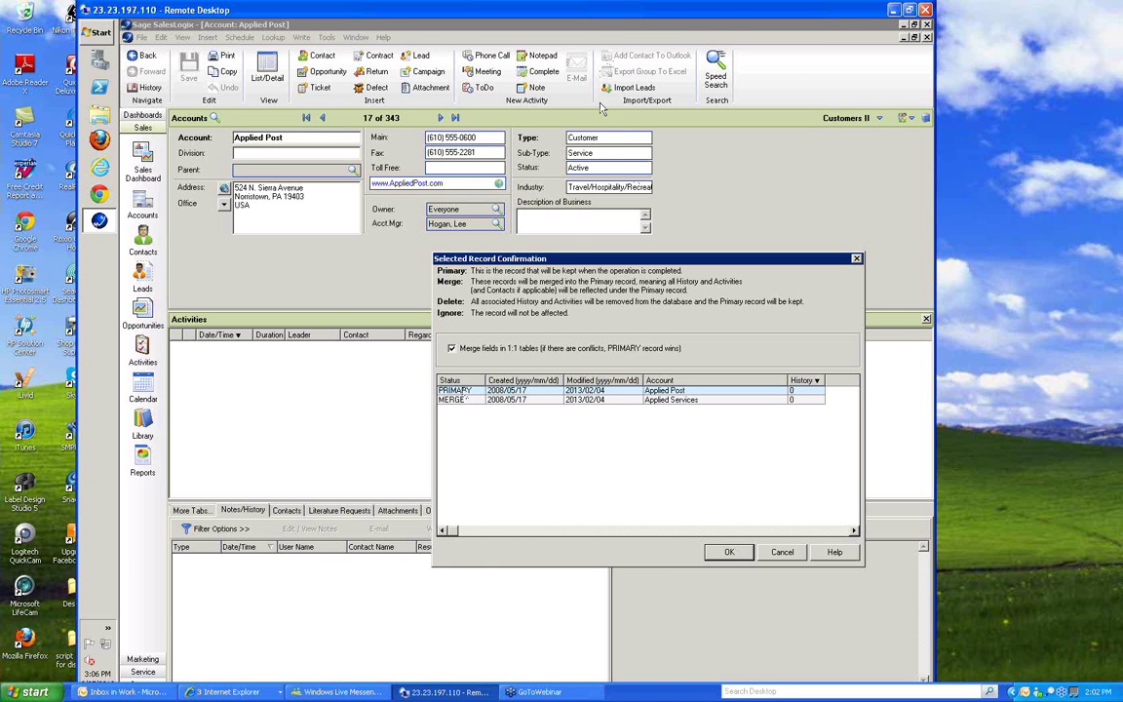
{"action": "left_click", "coordinate": [546, 403]}
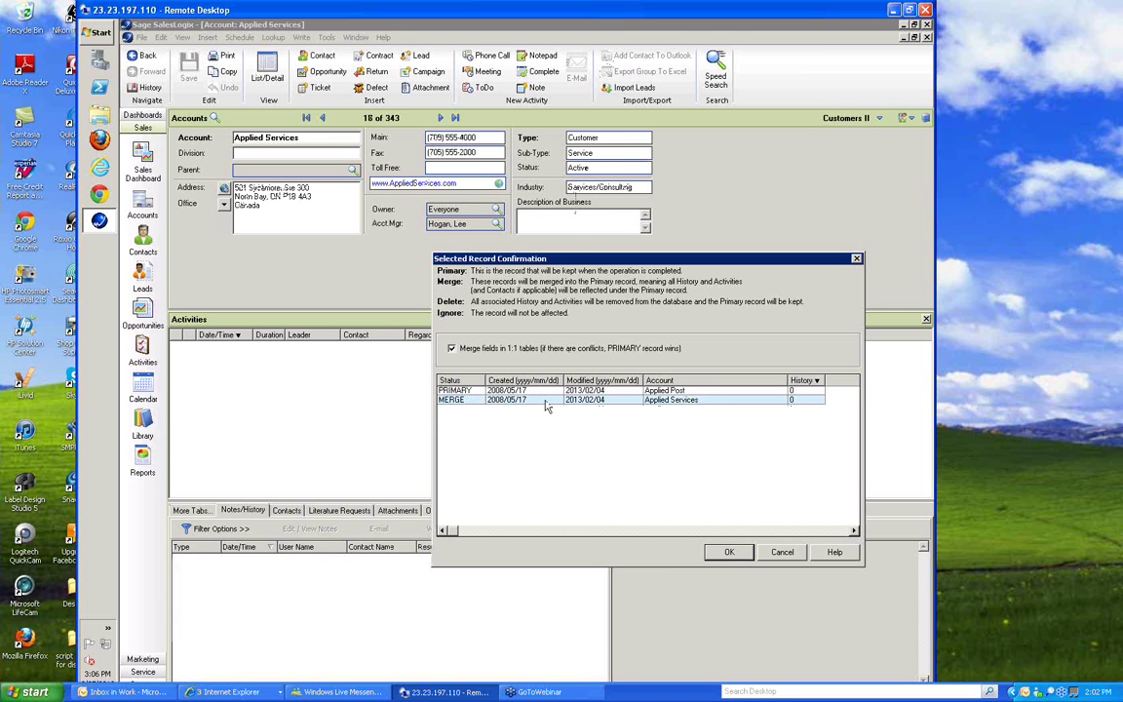
{"action": "left_click", "coordinate": [549, 392]}
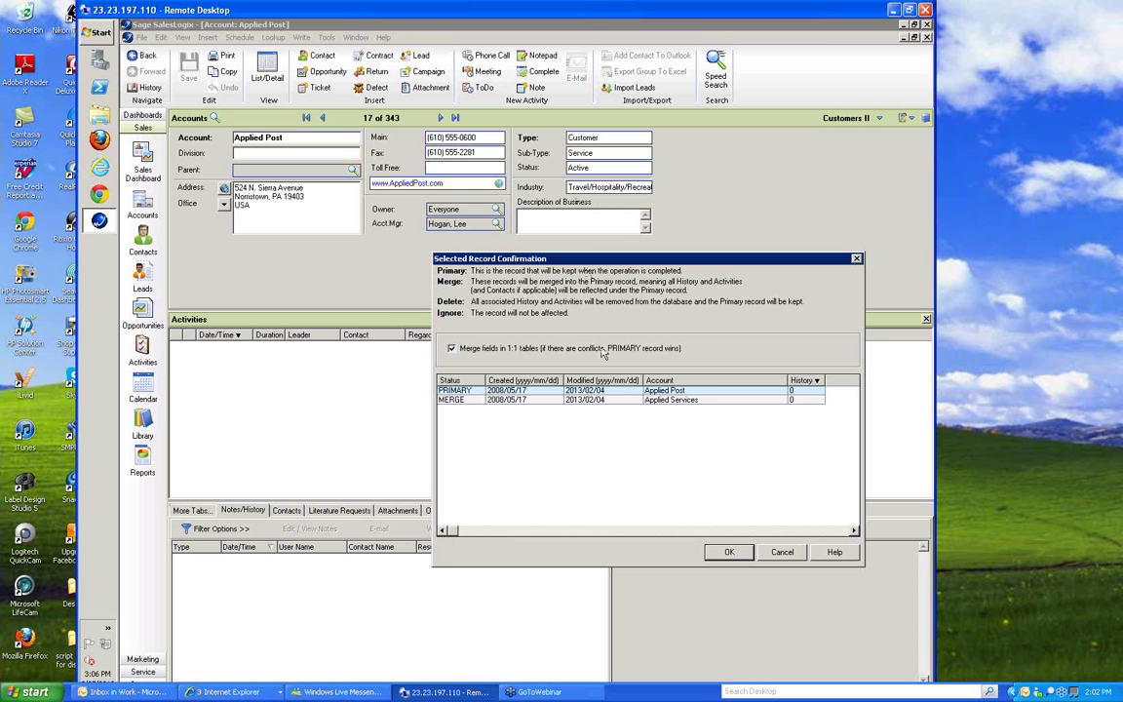
{"action": "left_click", "coordinate": [490, 402]}
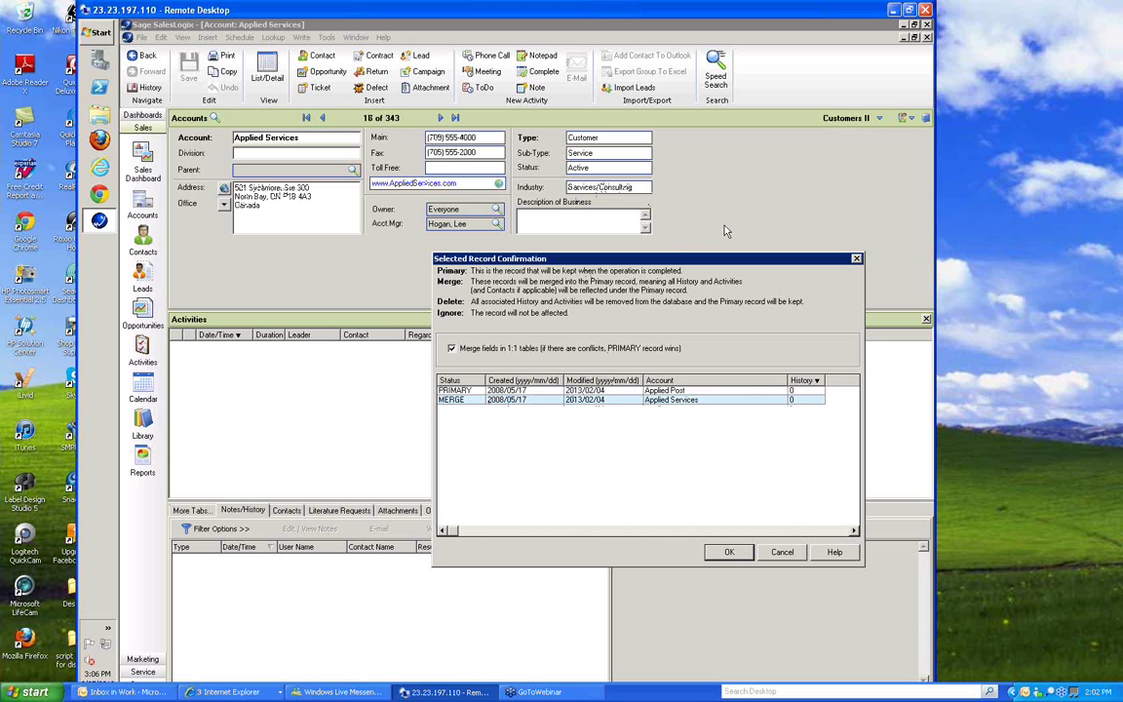
{"action": "left_click", "coordinate": [482, 392]}
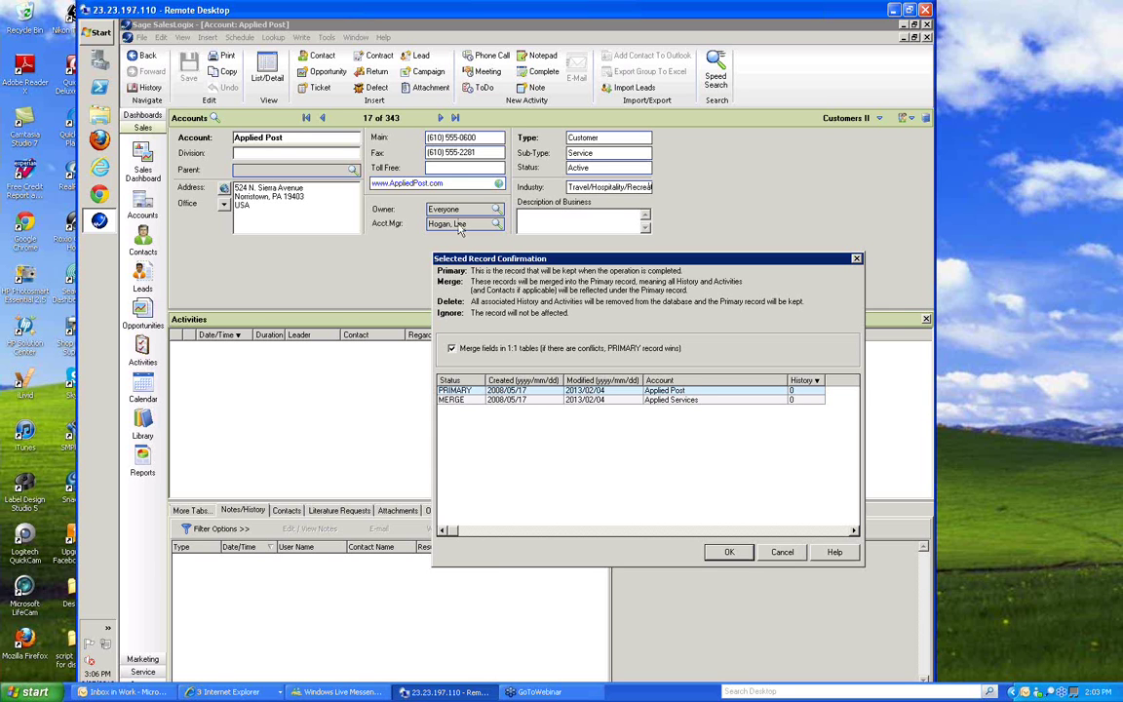
{"action": "left_click", "coordinate": [498, 401]}
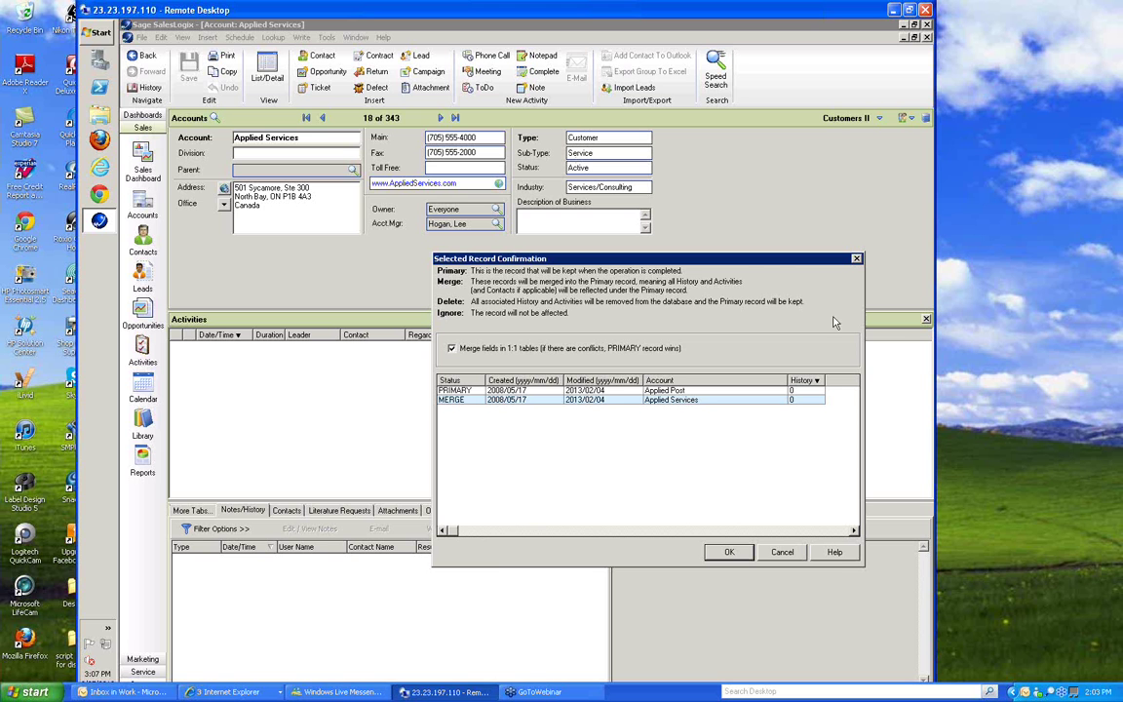
{"action": "left_click", "coordinate": [442, 391]}
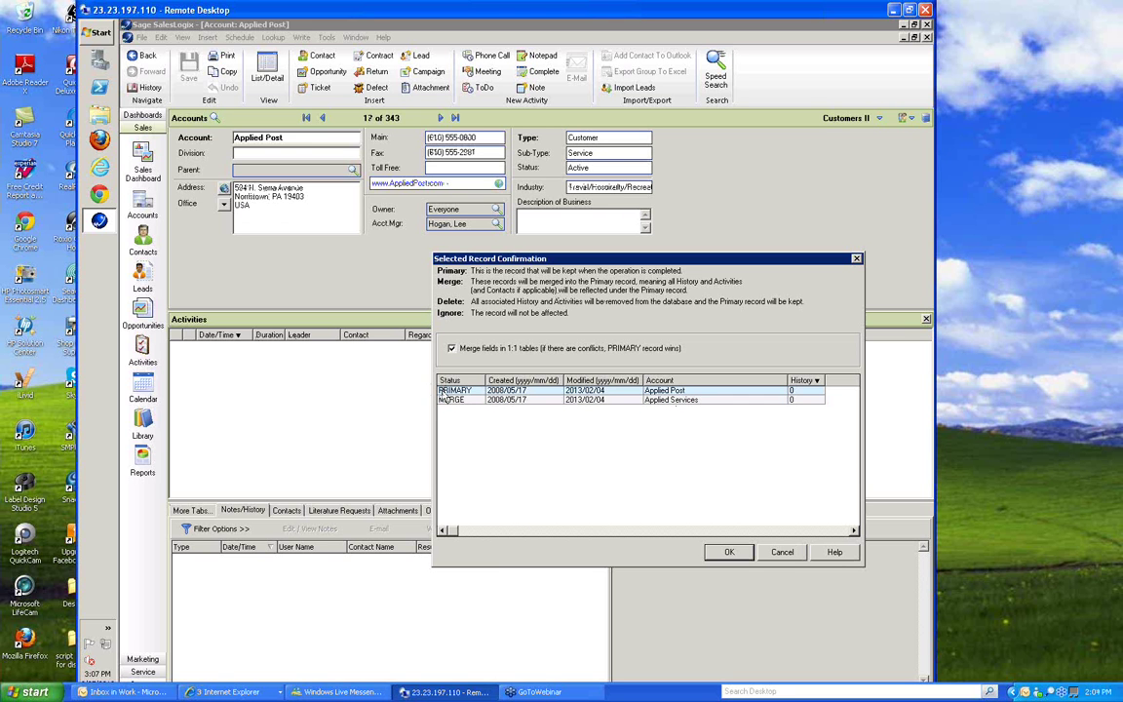
- Merge Applied Services into Applied Post, keeping Applied Post as the primary record and the 1:1 table fields merged
{"action": "left_click", "coordinate": [477, 401]}
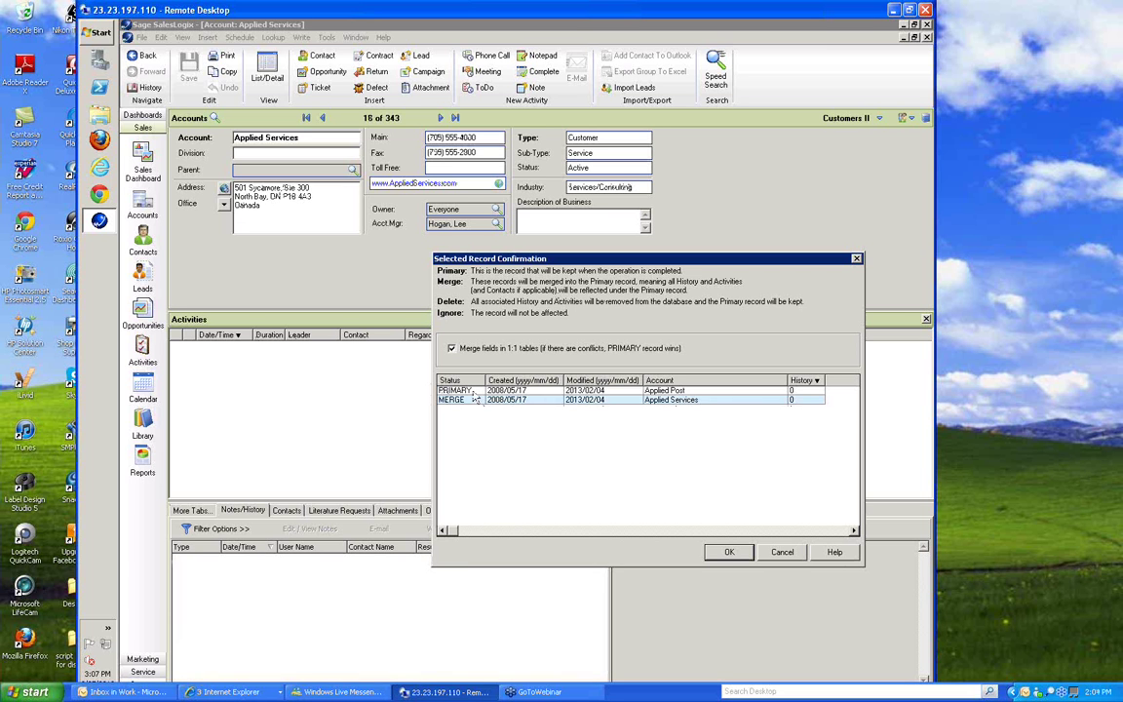
{"action": "key", "text": "Up"}
{"action": "left_click", "coordinate": [734, 555]}
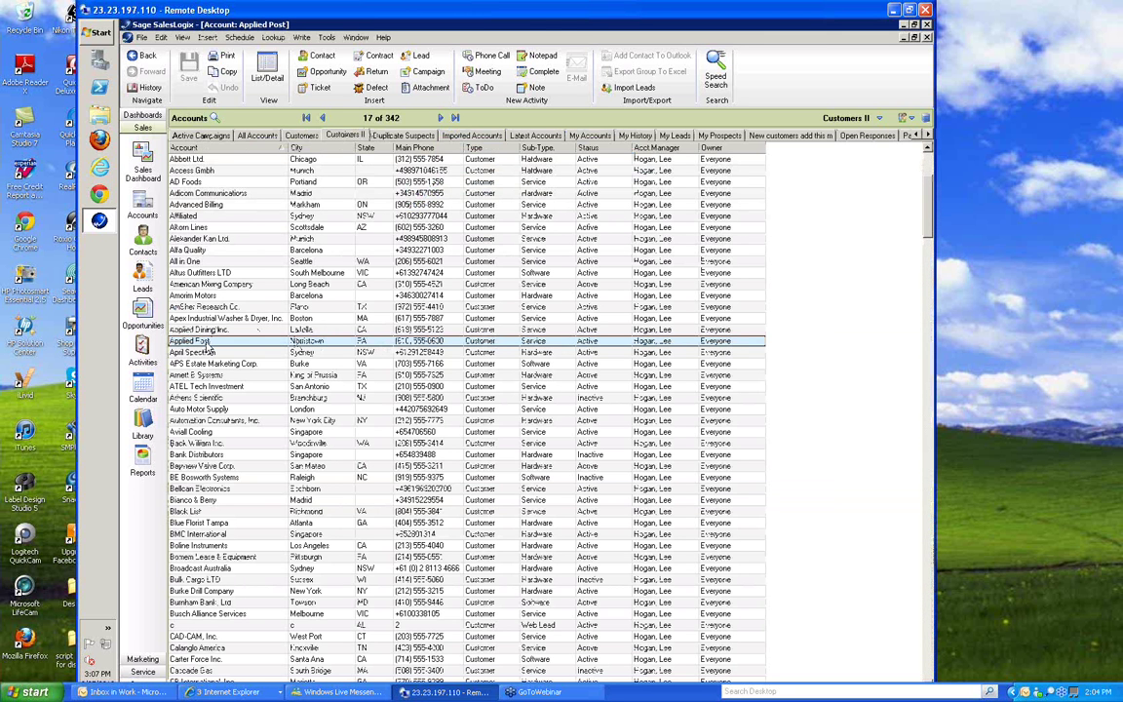
- Open the Applied Post account, examine its contacts and enlarge the area showing them
{"action": "double_click", "coordinate": [245, 343]}
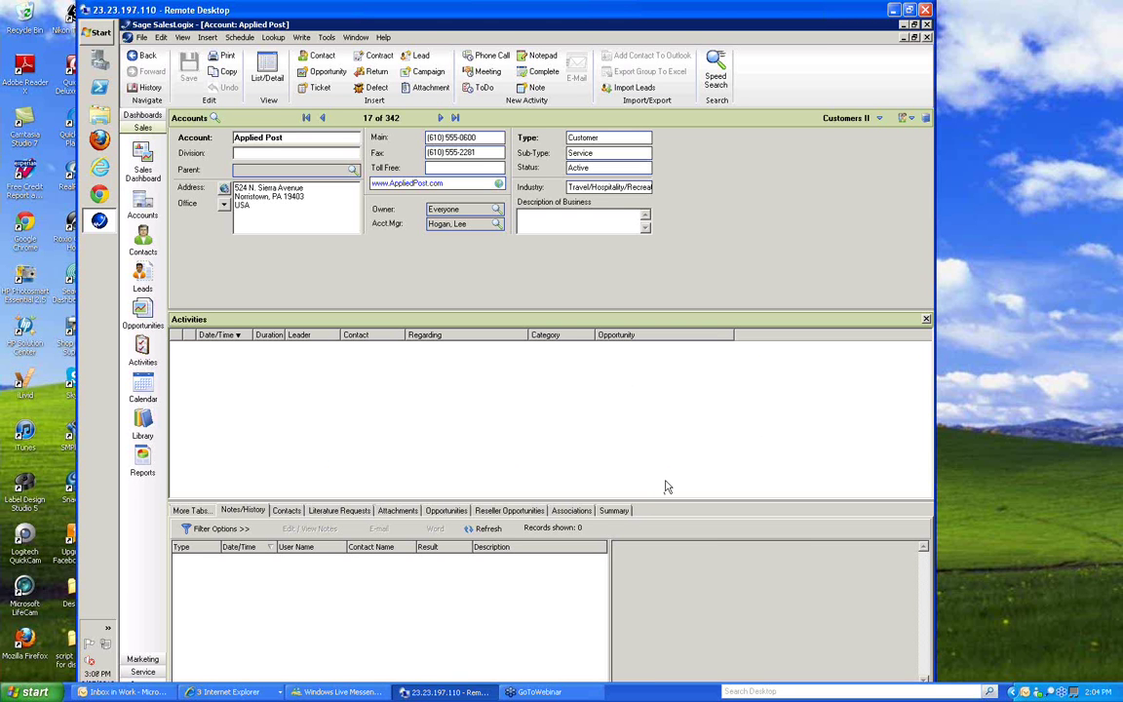
{"action": "left_click", "coordinate": [286, 511]}
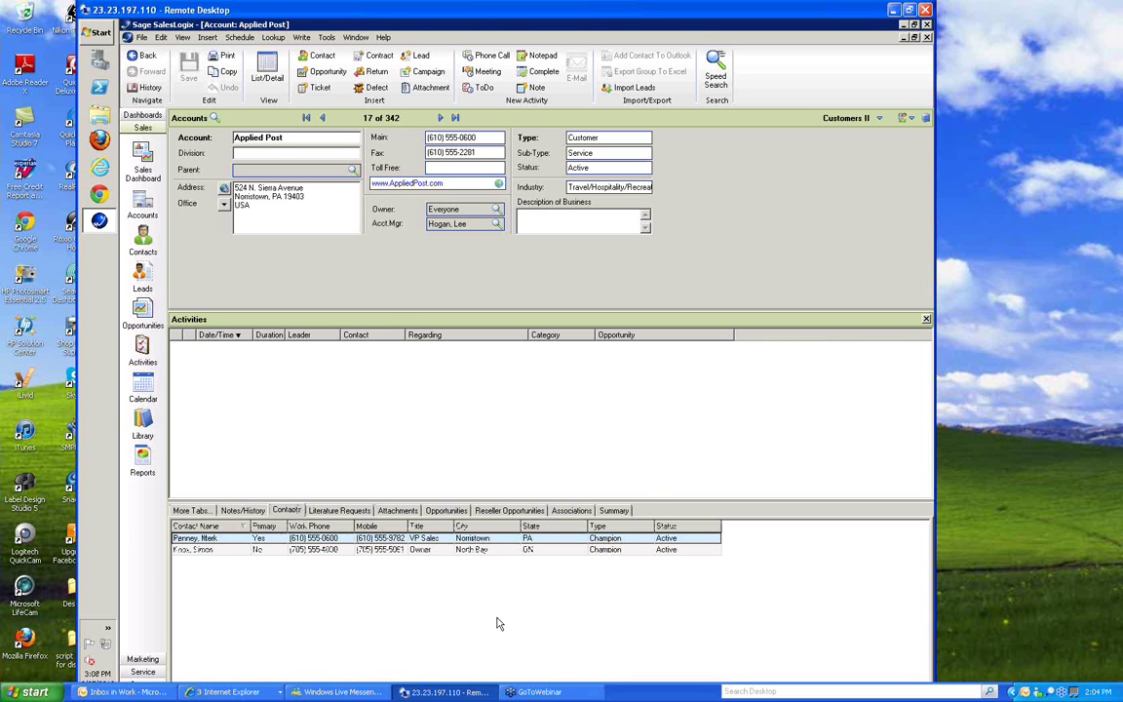
{"action": "left_click", "coordinate": [248, 549]}
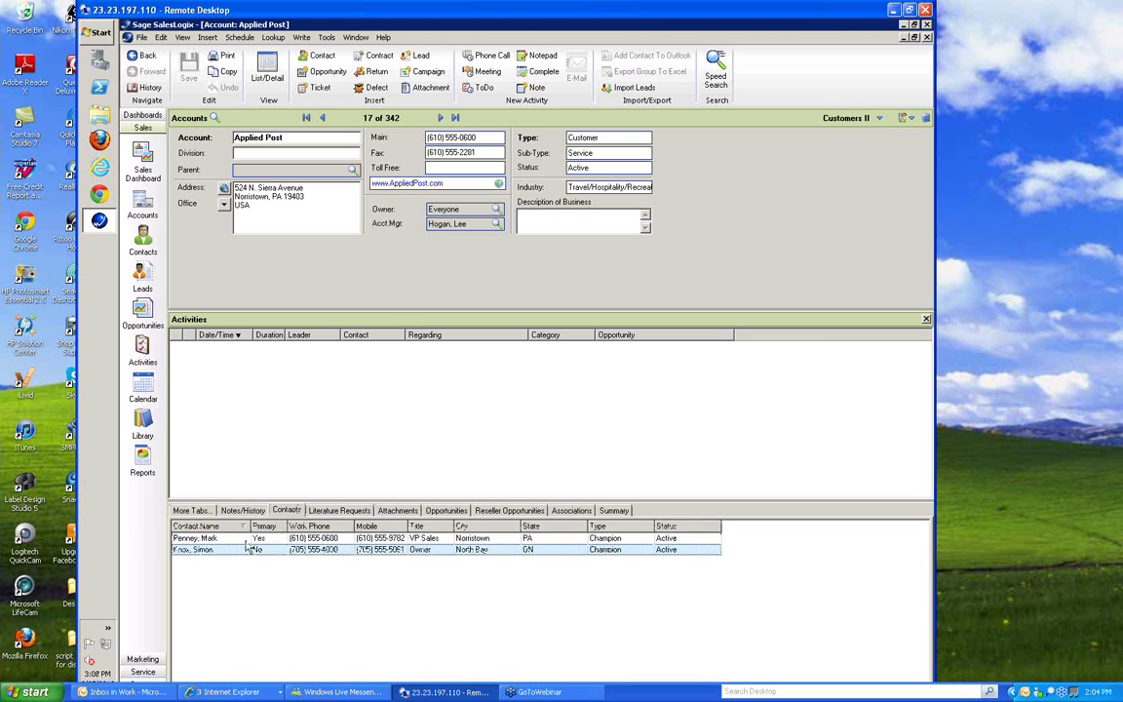
{"action": "key", "text": "Up"}
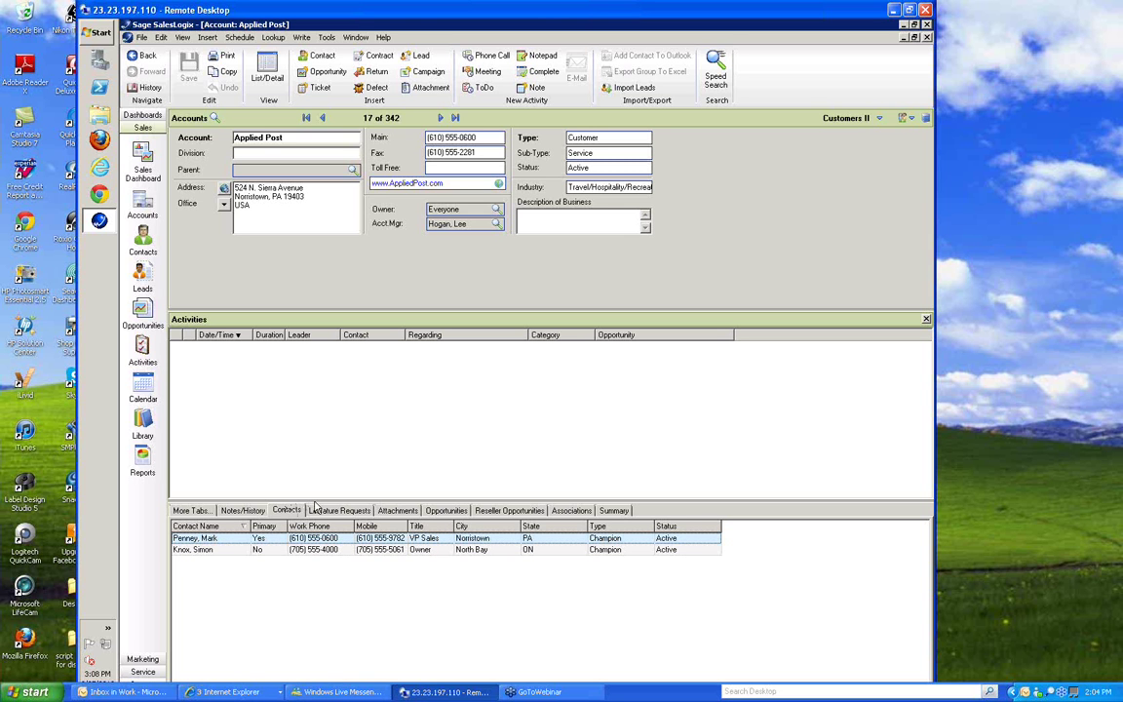
{"action": "left_click_drag", "start_coordinate": [315, 505], "coordinate": [315, 463]}
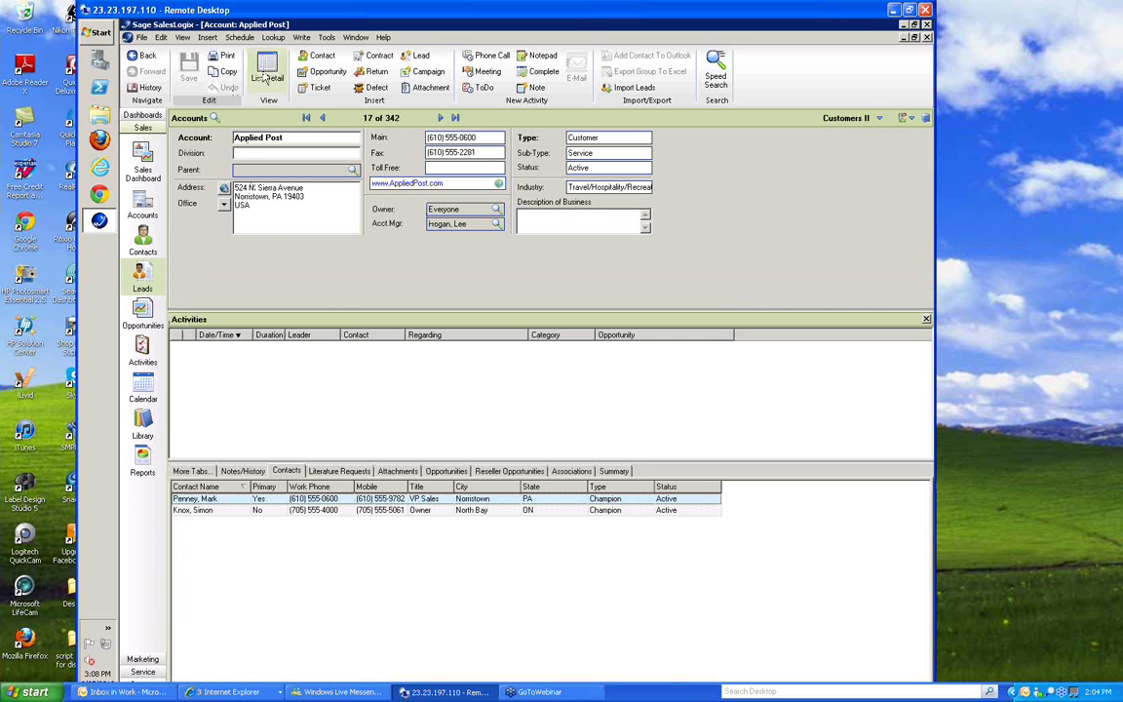
{"action": "left_click", "coordinate": [263, 72]}
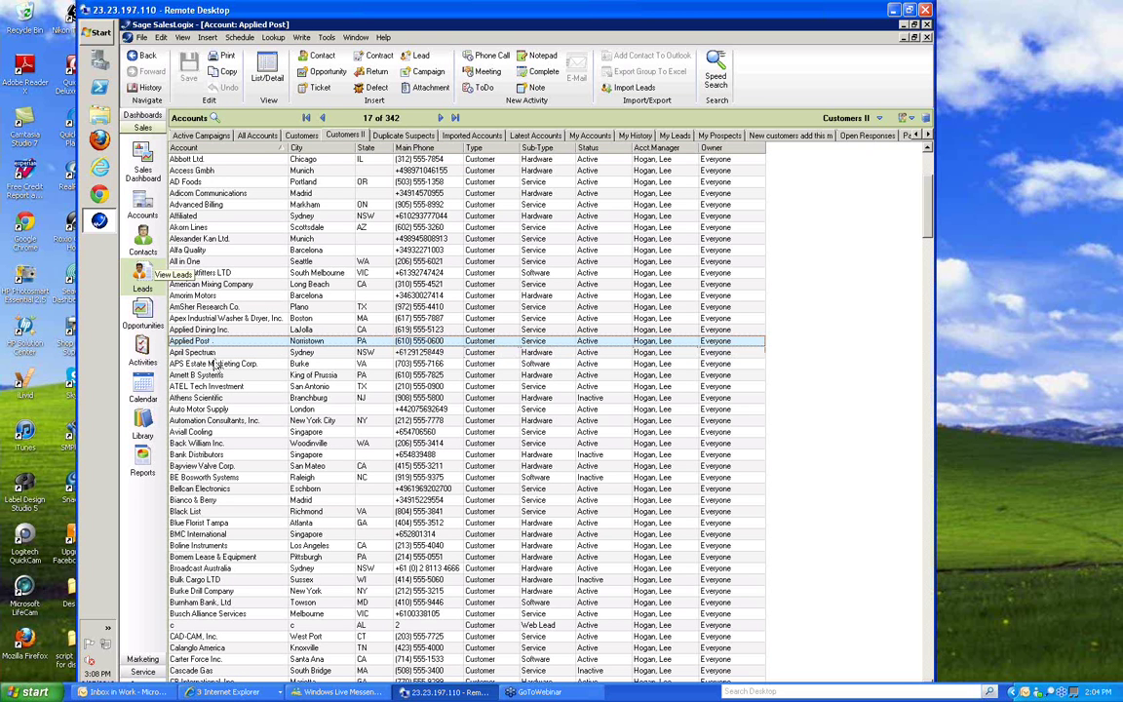
{"action": "left_click", "coordinate": [206, 355]}
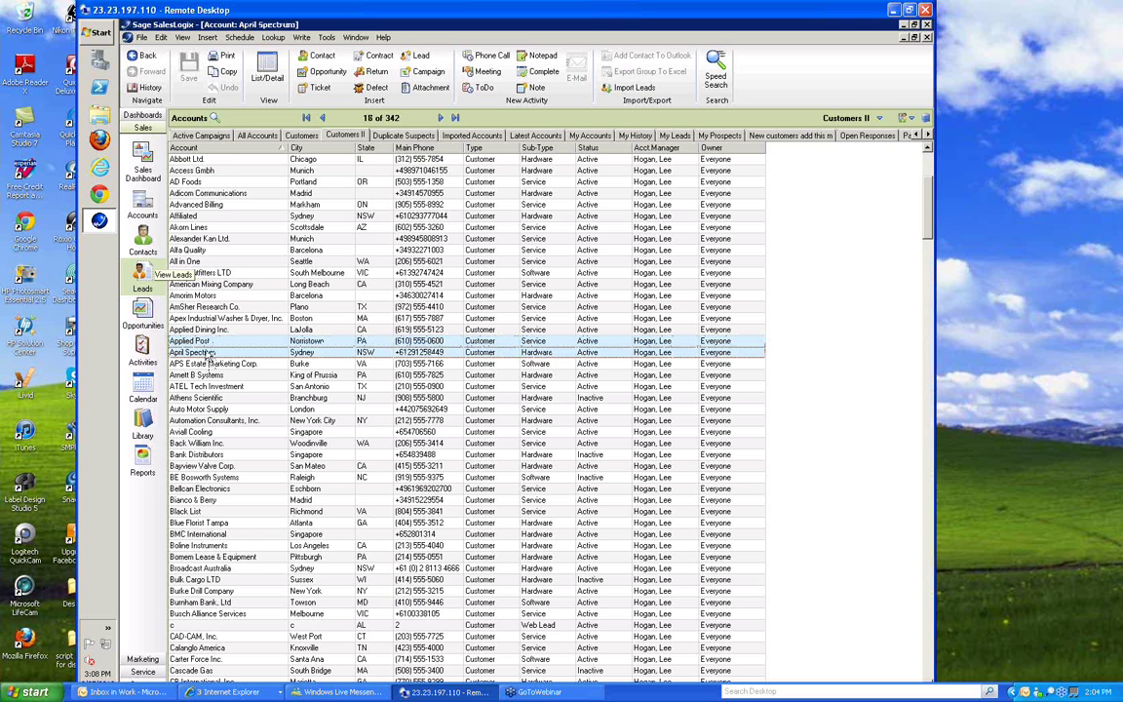
{"action": "left_click", "coordinate": [203, 344]}
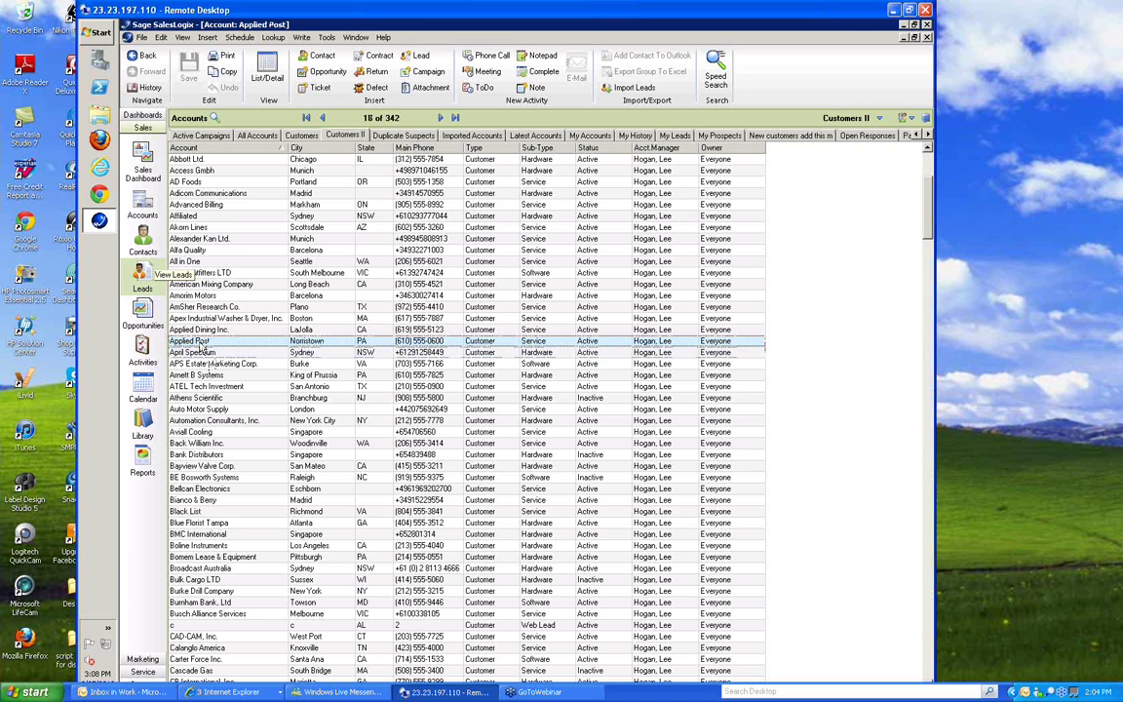
{"action": "double_click", "coordinate": [202, 344]}
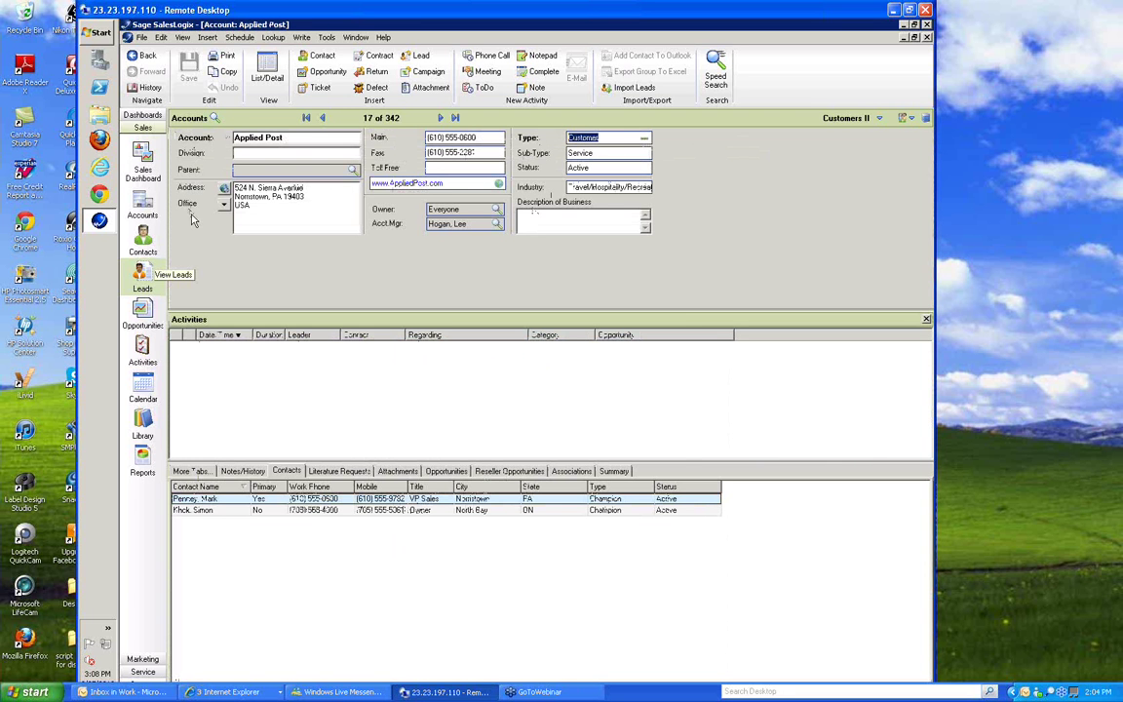
- Clear the Type, Sub-Type and Status fields of the Applied Post account and save the record
{"action": "key", "text": "BackSpace"}
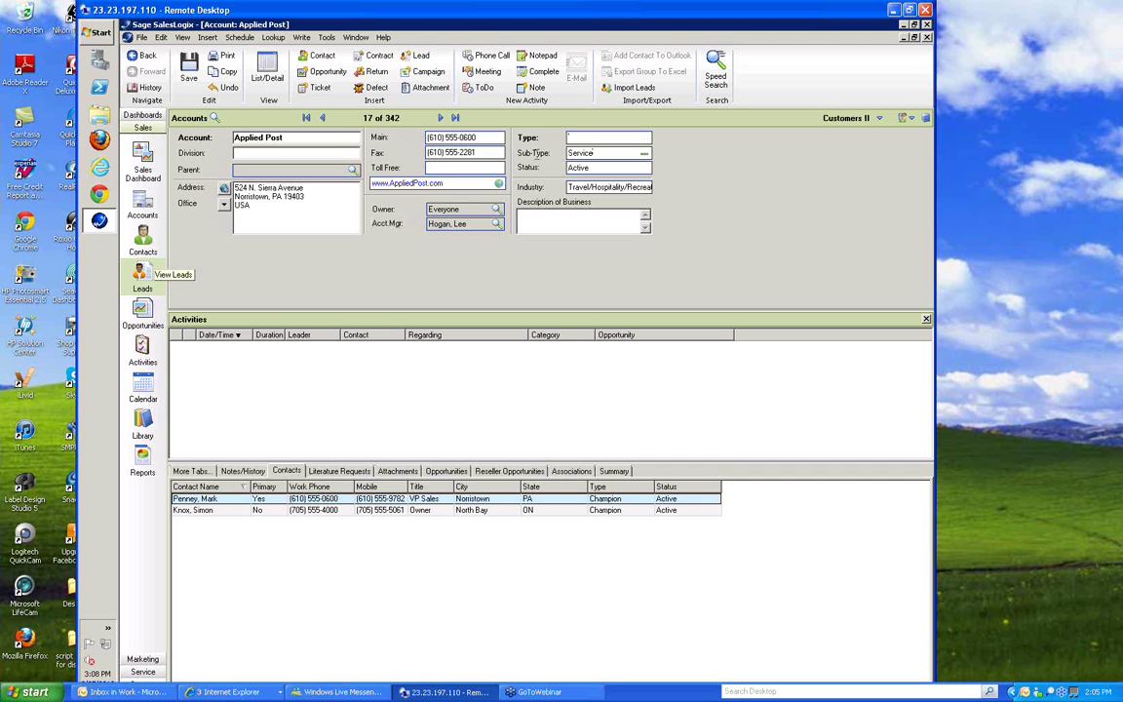
{"action": "key", "text": "Tab"}
{"action": "key", "text": "BackSpace"}
{"action": "key", "text": "Tab"}
{"action": "key", "text": "BackSpace"}
{"action": "left_click", "coordinate": [188, 65]}
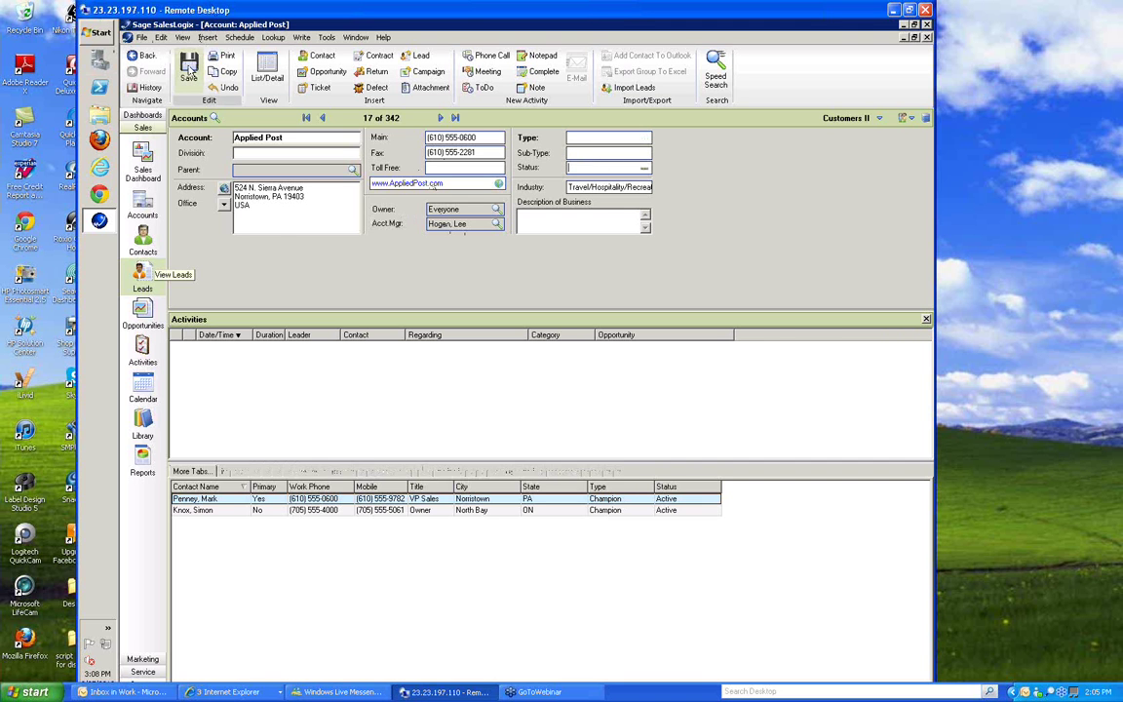
- Merge April Spectrum into Applied Post after comparing both records, keeping Applied Post as primary with fields in 1:1 tables merged
{"action": "left_click", "coordinate": [278, 81]}
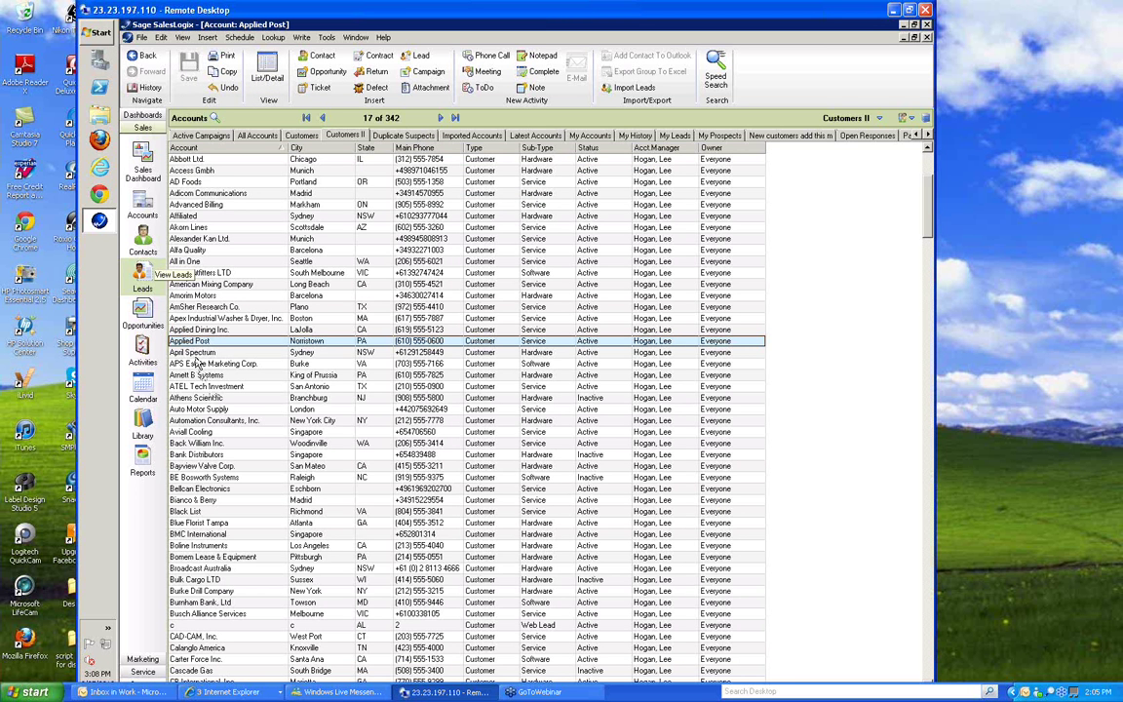
{"action": "left_click", "coordinate": [195, 353]}
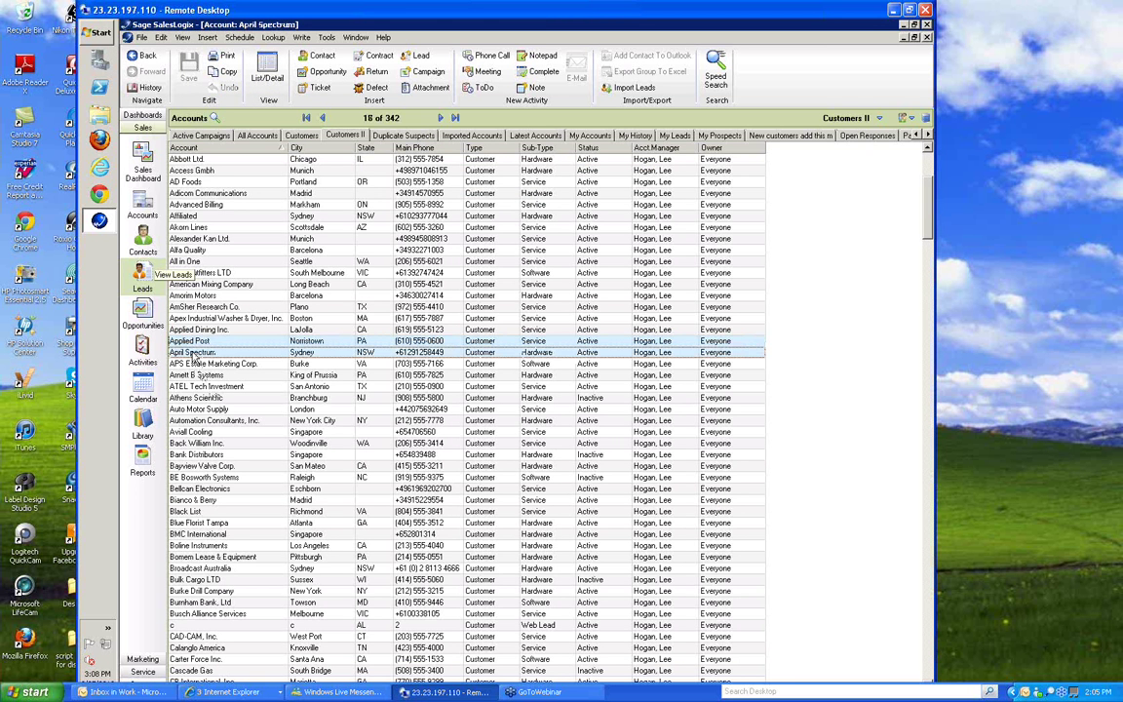
{"action": "right_click", "coordinate": [194, 355]}
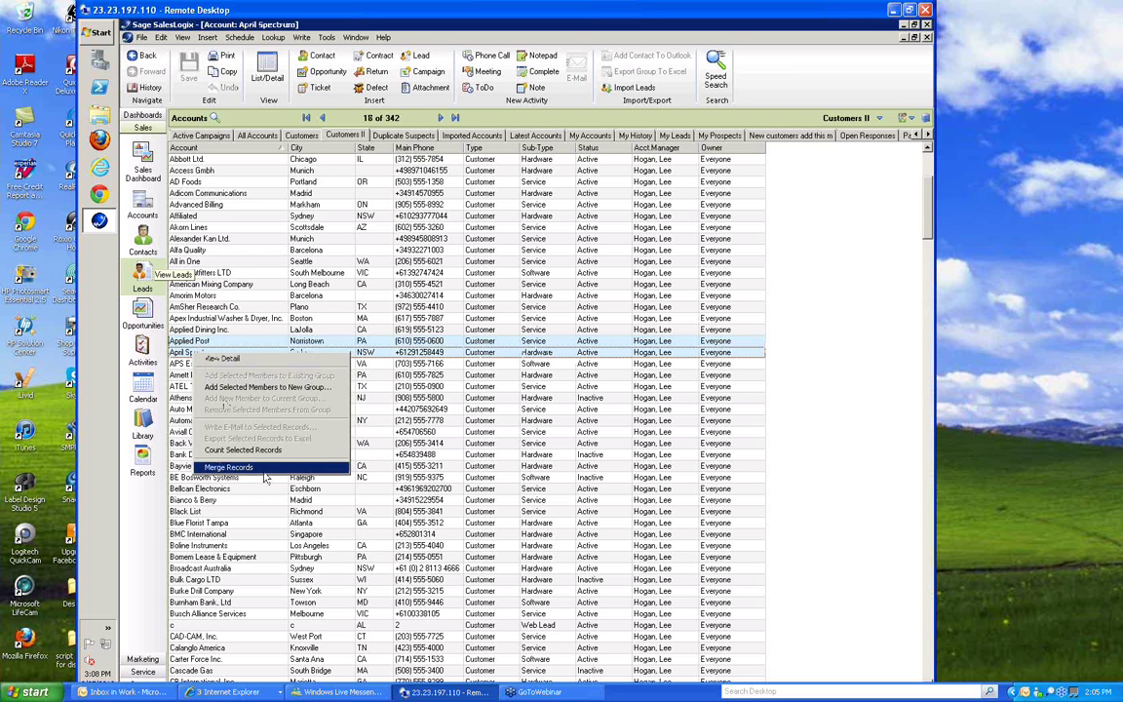
{"action": "left_click", "coordinate": [264, 469]}
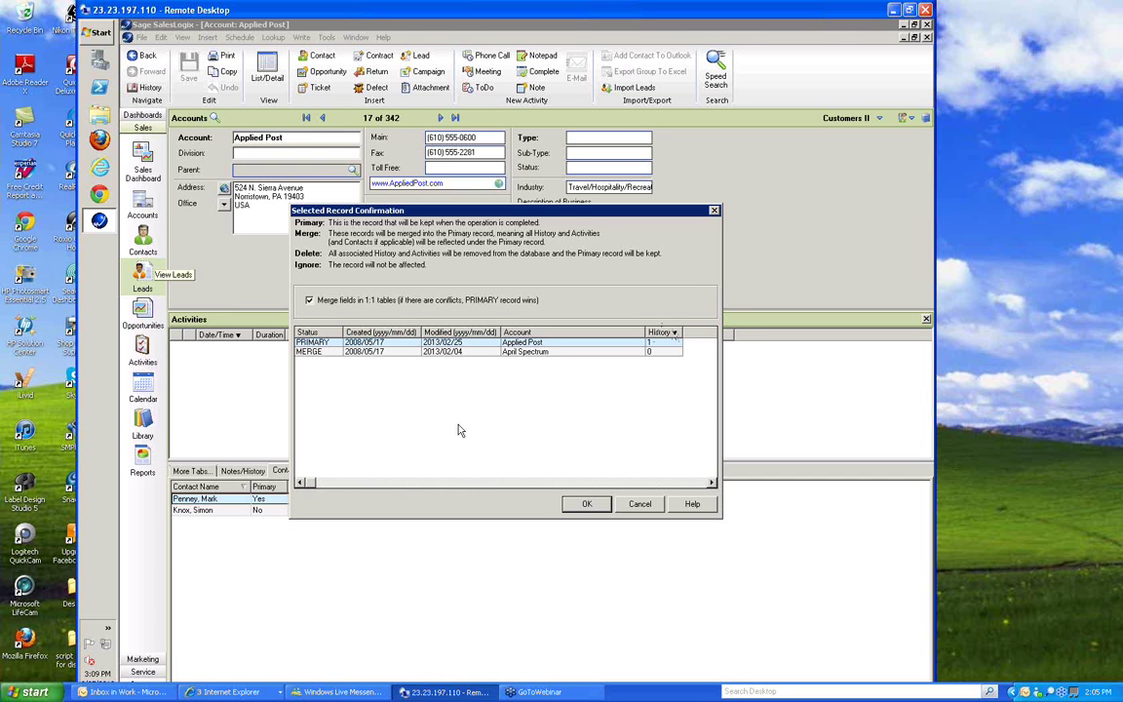
{"action": "left_click", "coordinate": [315, 355]}
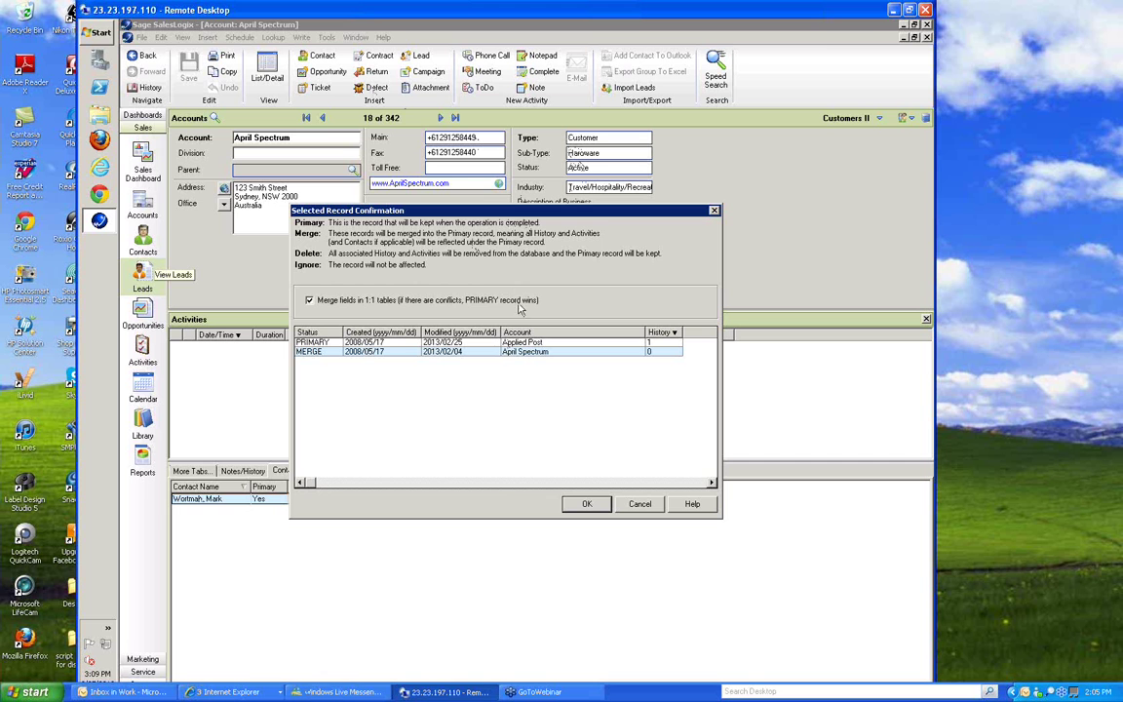
{"action": "left_click", "coordinate": [443, 342]}
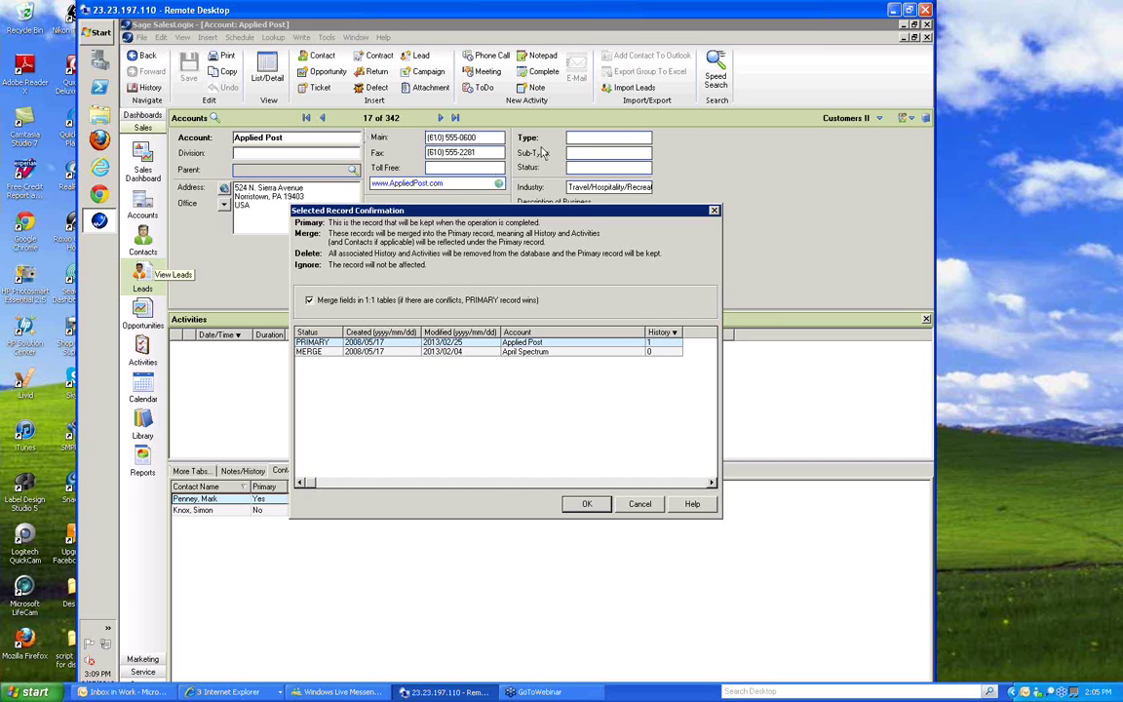
{"action": "left_click", "coordinate": [587, 504]}
{"action": "left_click", "coordinate": [574, 507]}
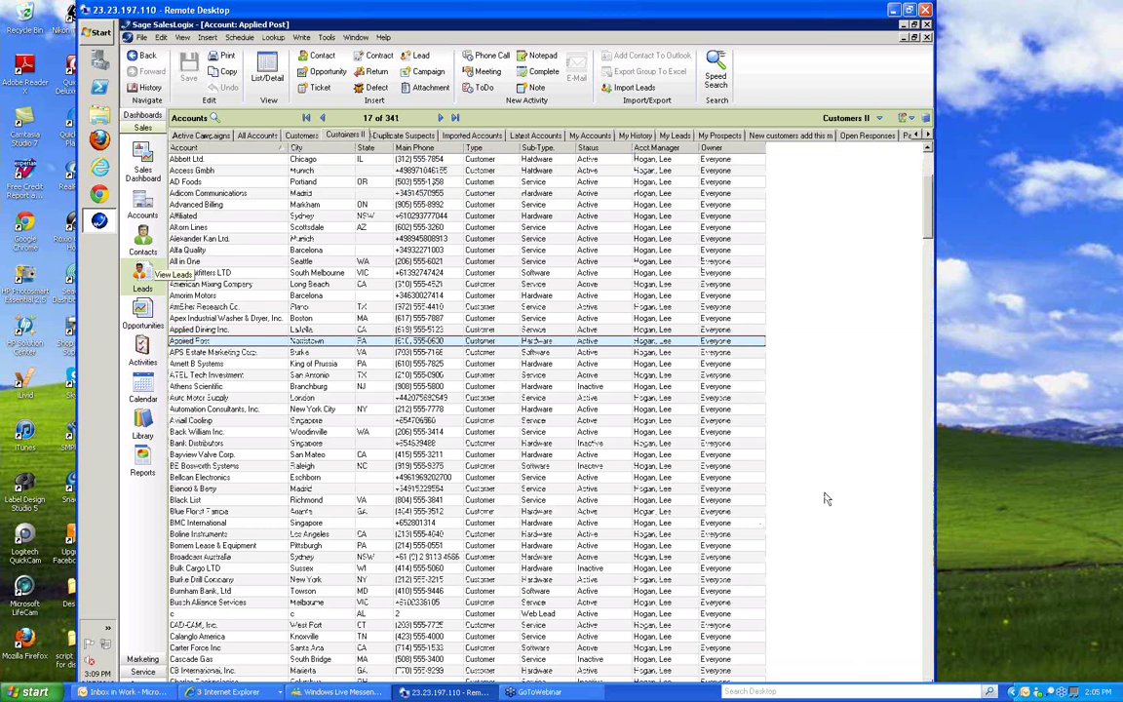
- Examine the merged Applied Post account's Type, Sub-Type, Status and contacts, including the details of the contact brought over from April Spectrum
{"action": "double_click", "coordinate": [205, 343]}
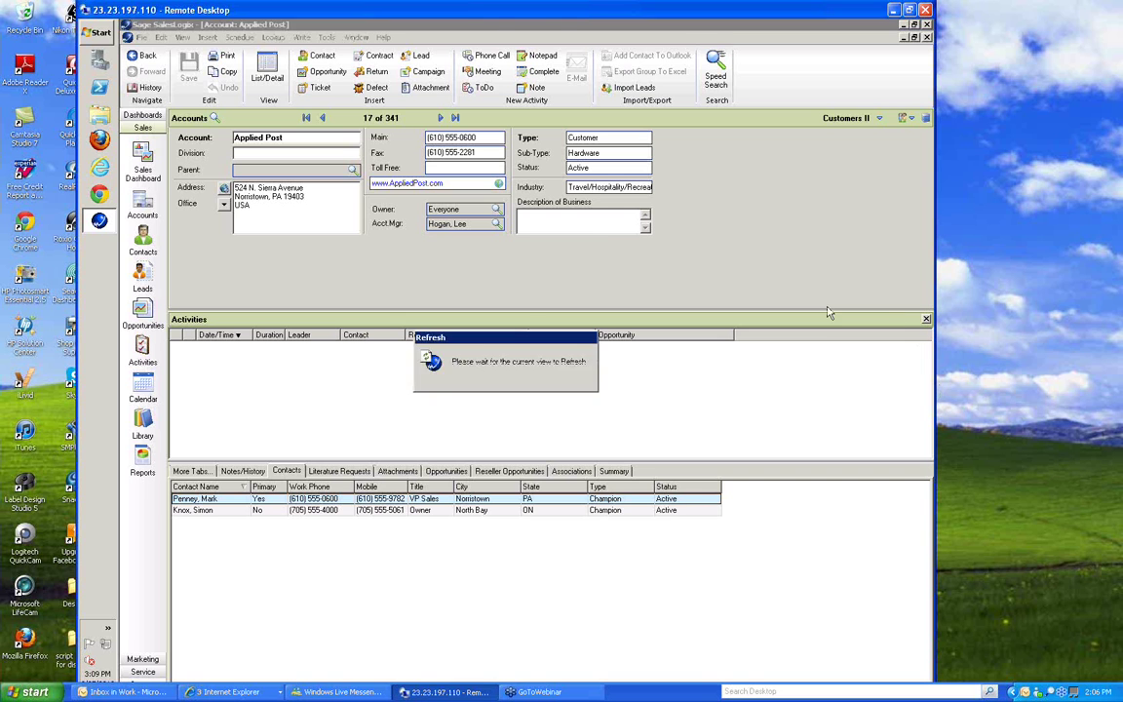
{"action": "left_click", "coordinate": [241, 521]}
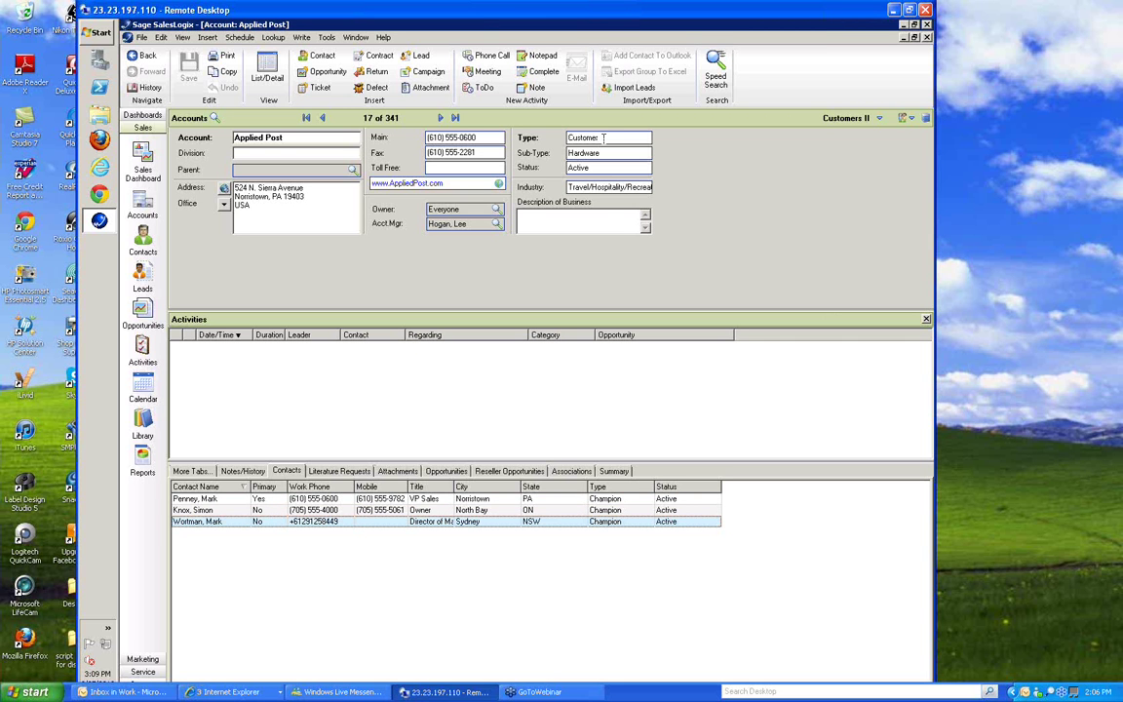
{"action": "left_click", "coordinate": [604, 138]}
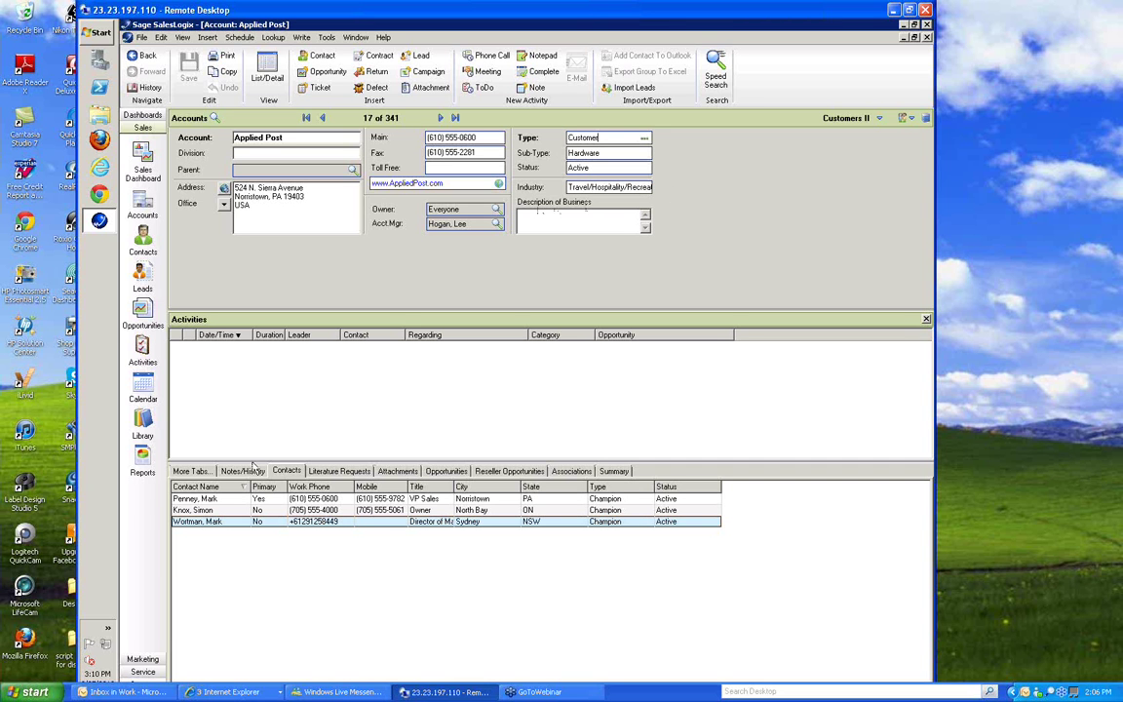
{"action": "double_click", "coordinate": [237, 523]}
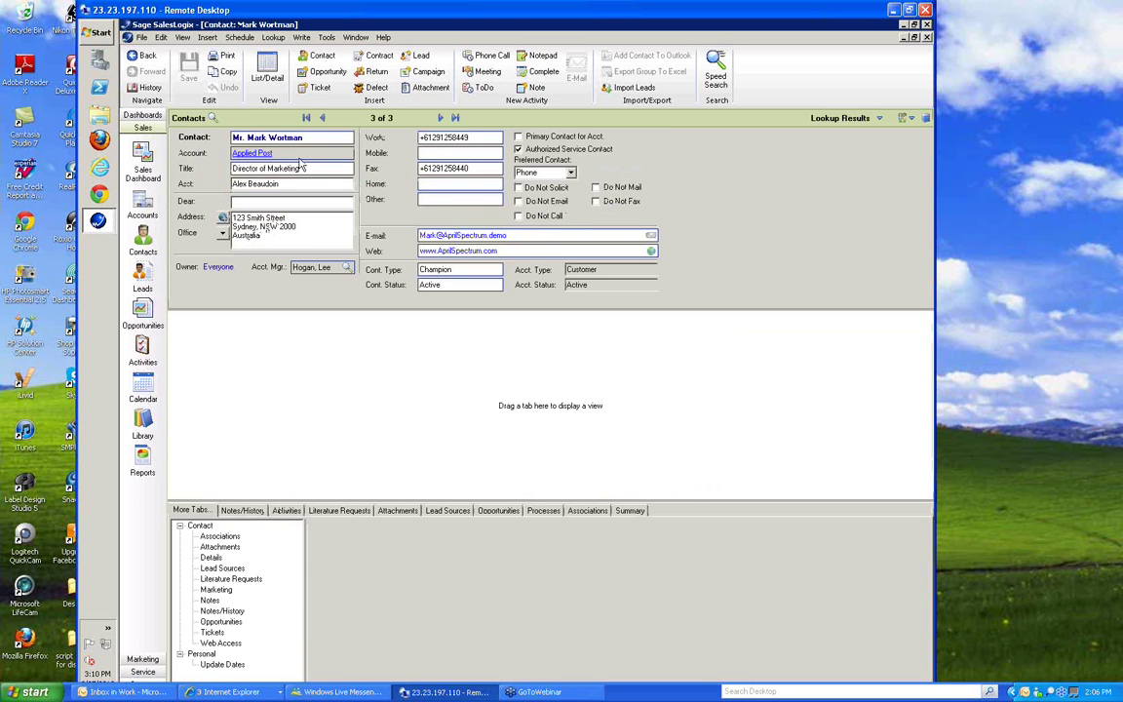
{"action": "left_click", "coordinate": [247, 154]}
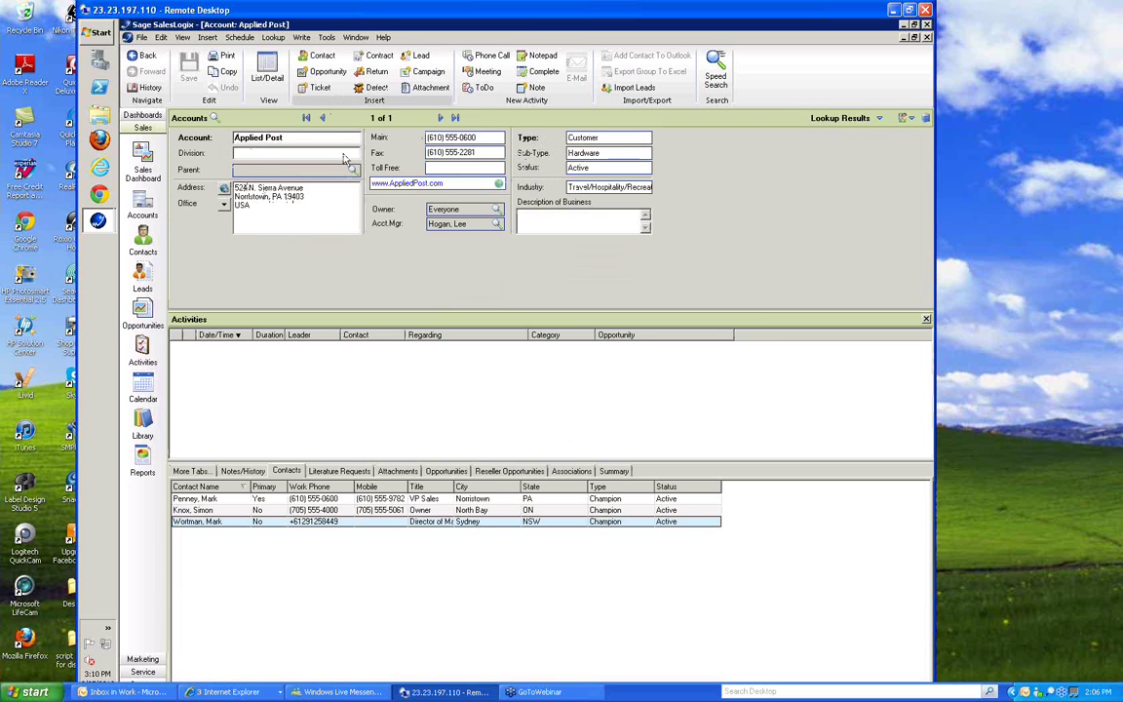
{"action": "double_click", "coordinate": [273, 526]}
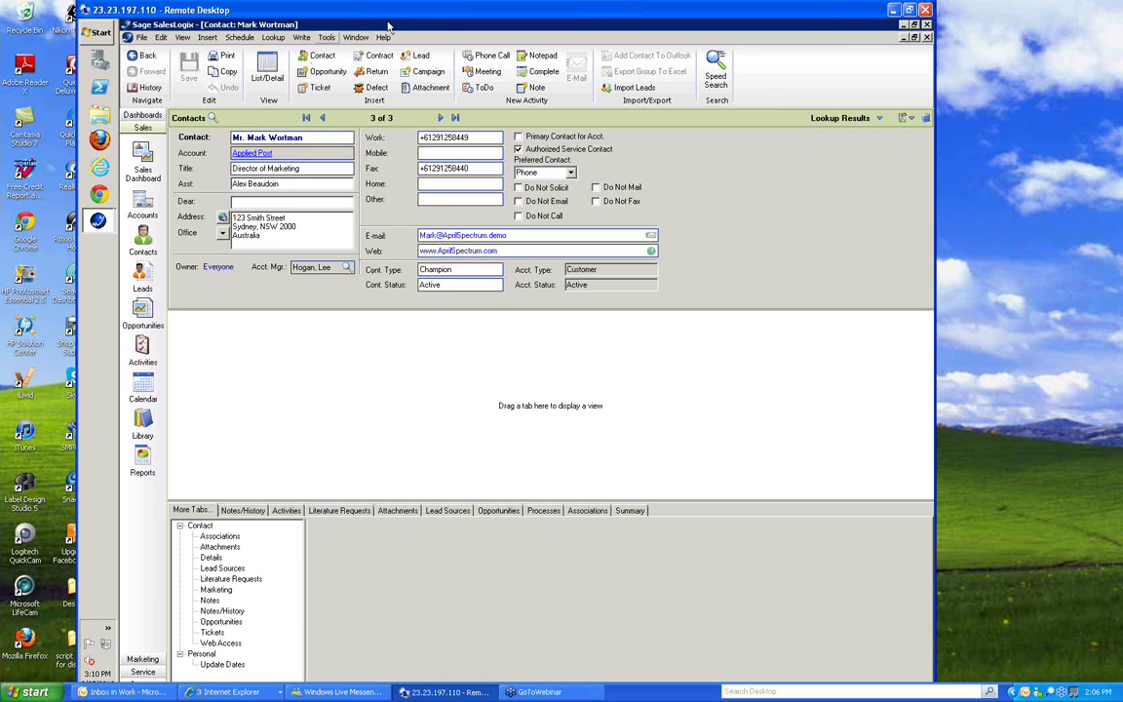
- List all contacts and examine the merge option for the Anderson Waste Sales, Sierra Mkgt. Management Inc. and Expansion Inc. Florida contacts
{"action": "left_click", "coordinate": [262, 71]}
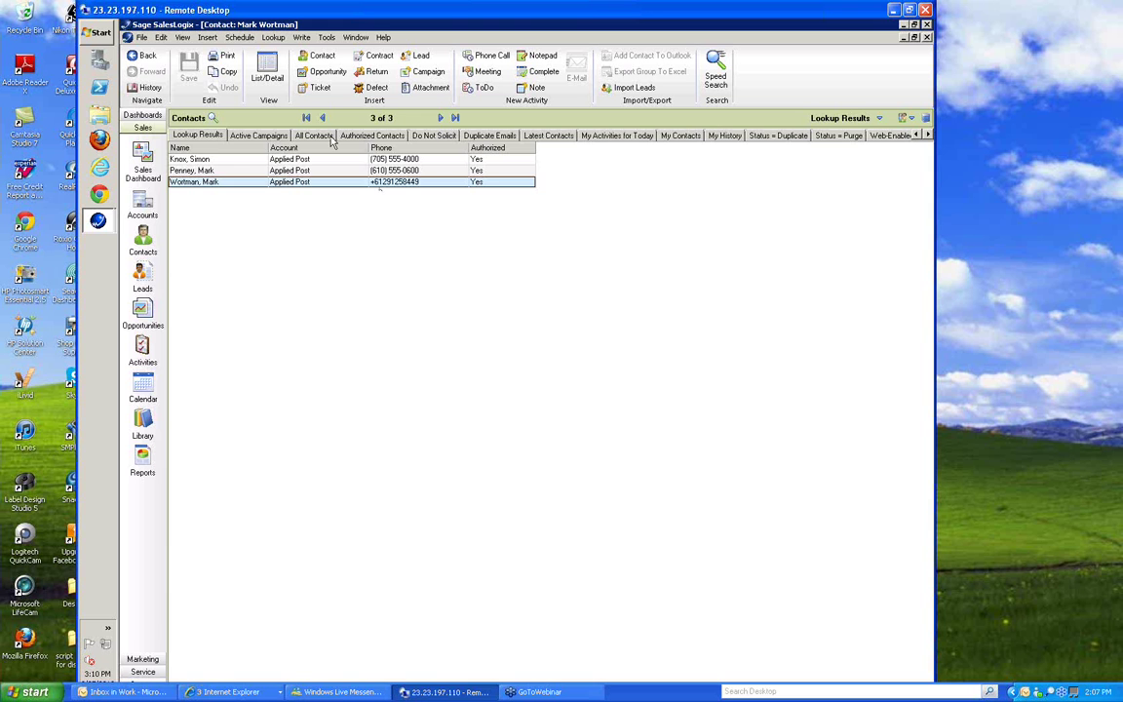
{"action": "left_click", "coordinate": [329, 137]}
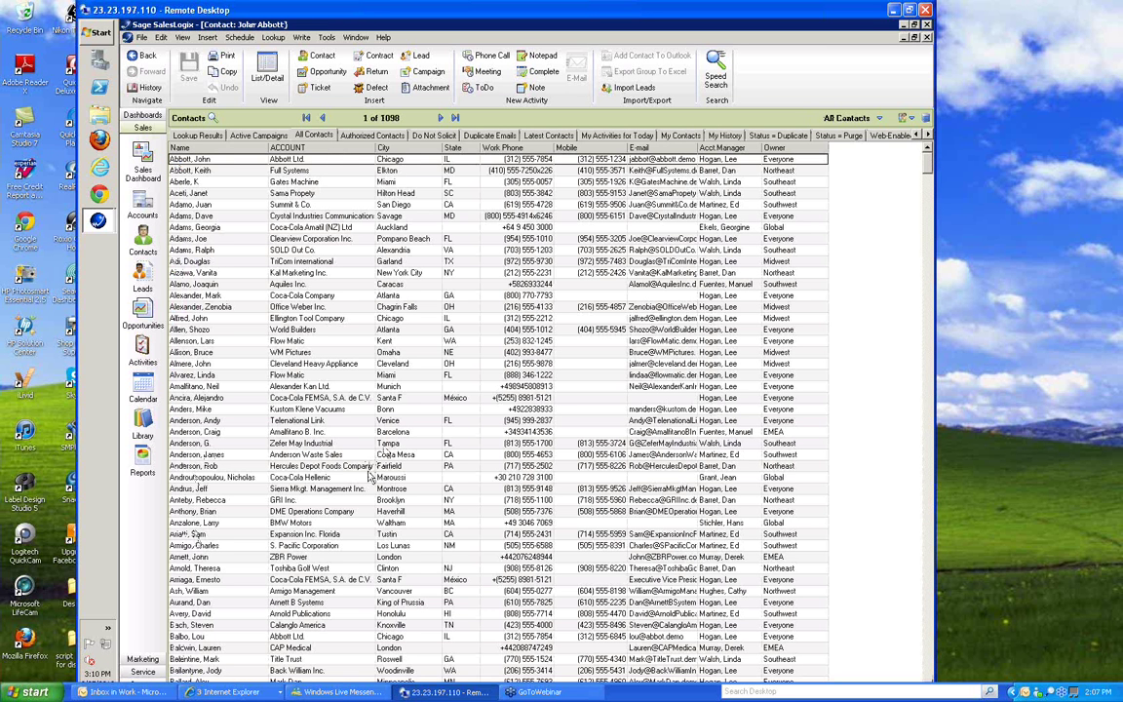
{"action": "left_click", "coordinate": [337, 456]}
{"action": "left_click", "coordinate": [292, 489]}
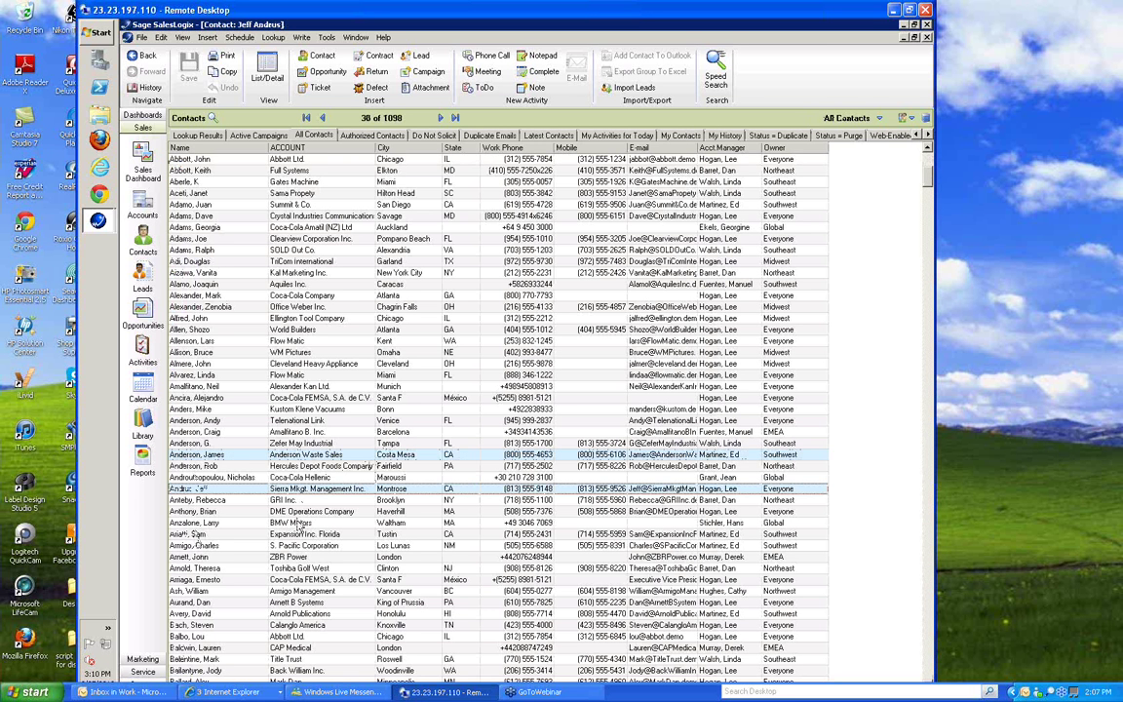
{"action": "left_click", "coordinate": [299, 534]}
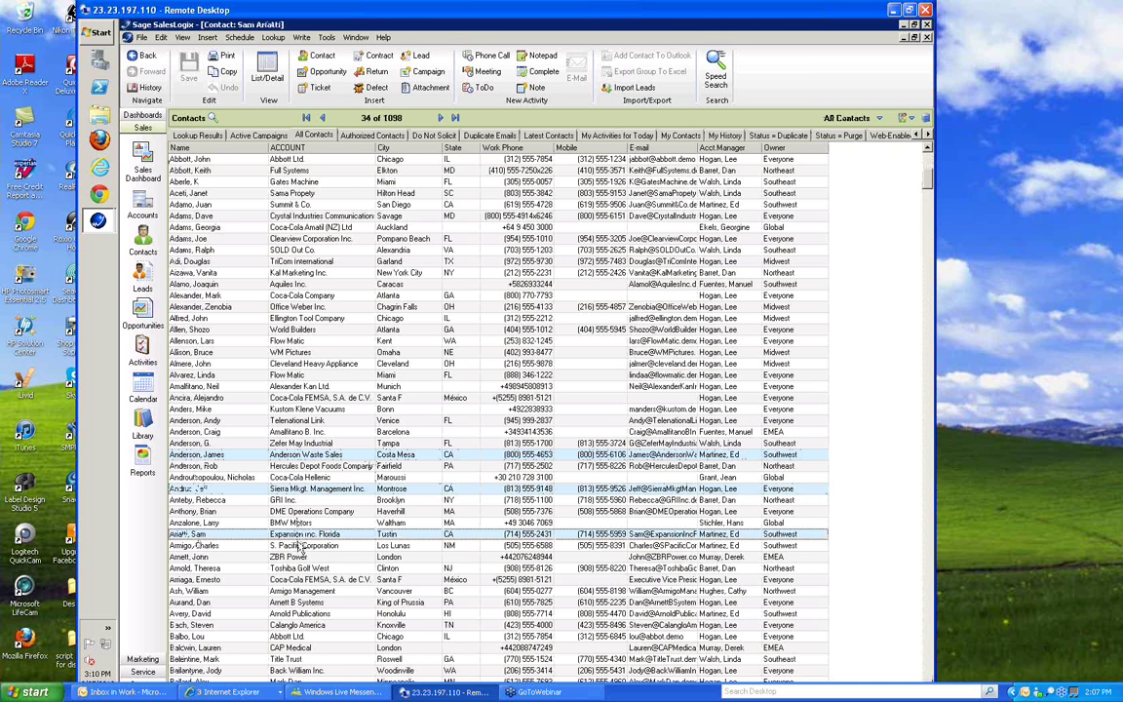
{"action": "right_click", "coordinate": [304, 534]}
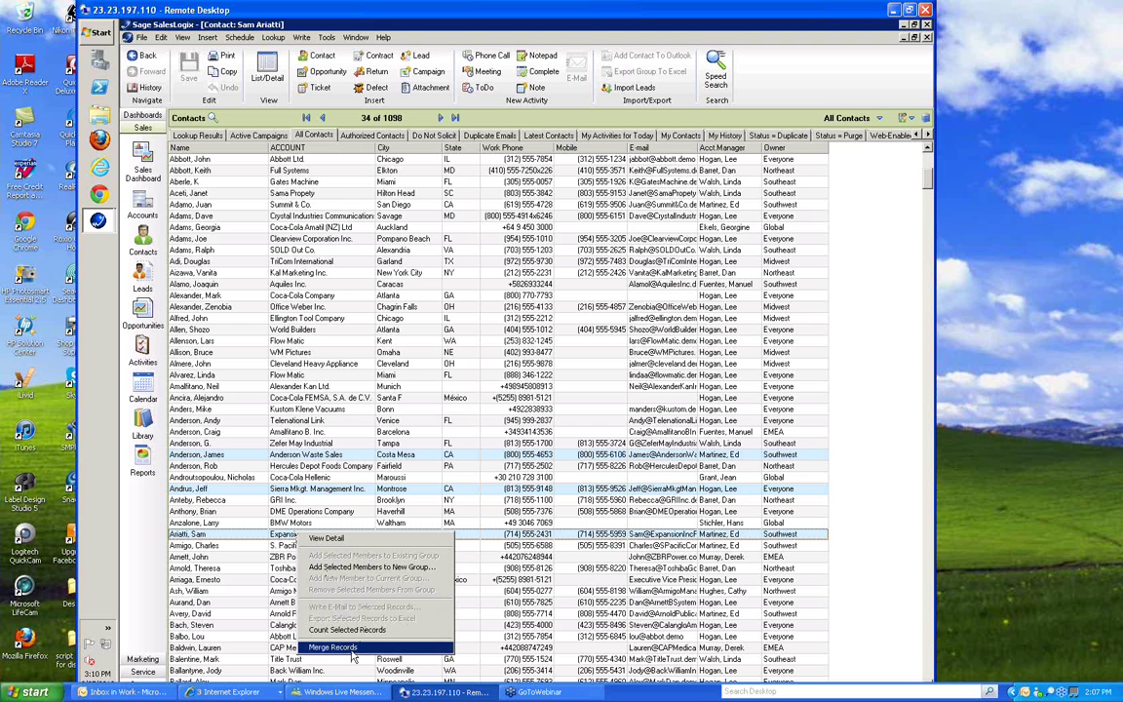
{"action": "left_click", "coordinate": [471, 219]}
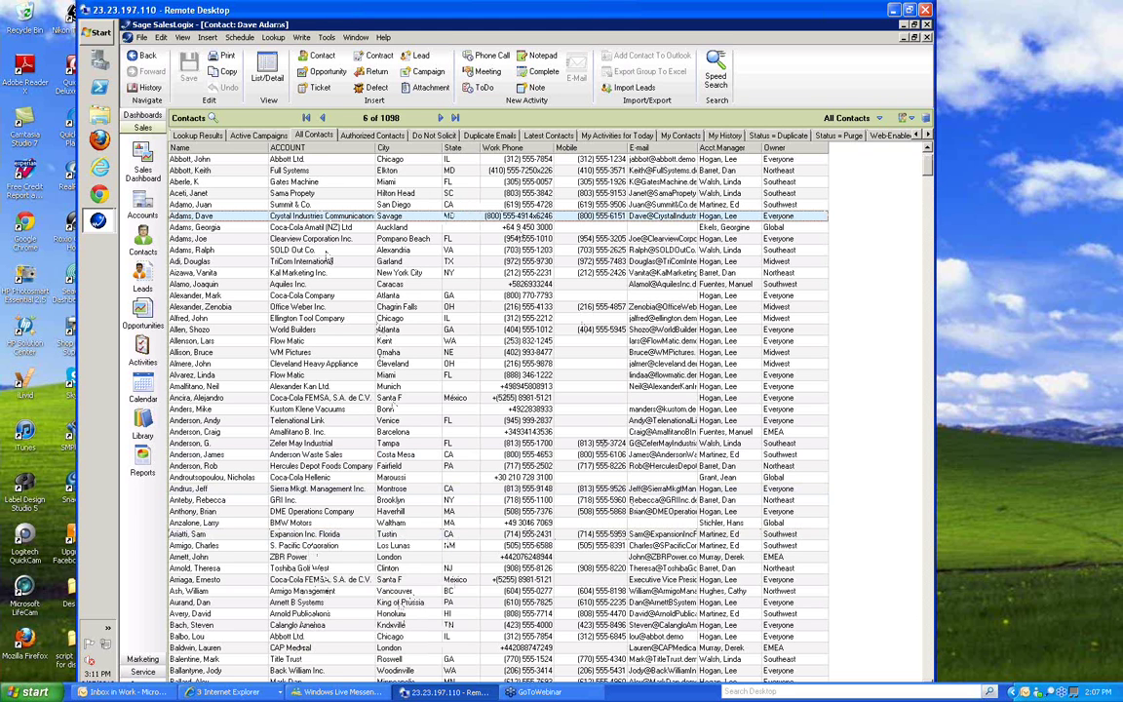
- Start a duplicate check for contacts, covering all records and searching the entire database
{"action": "left_click", "coordinate": [328, 38]}
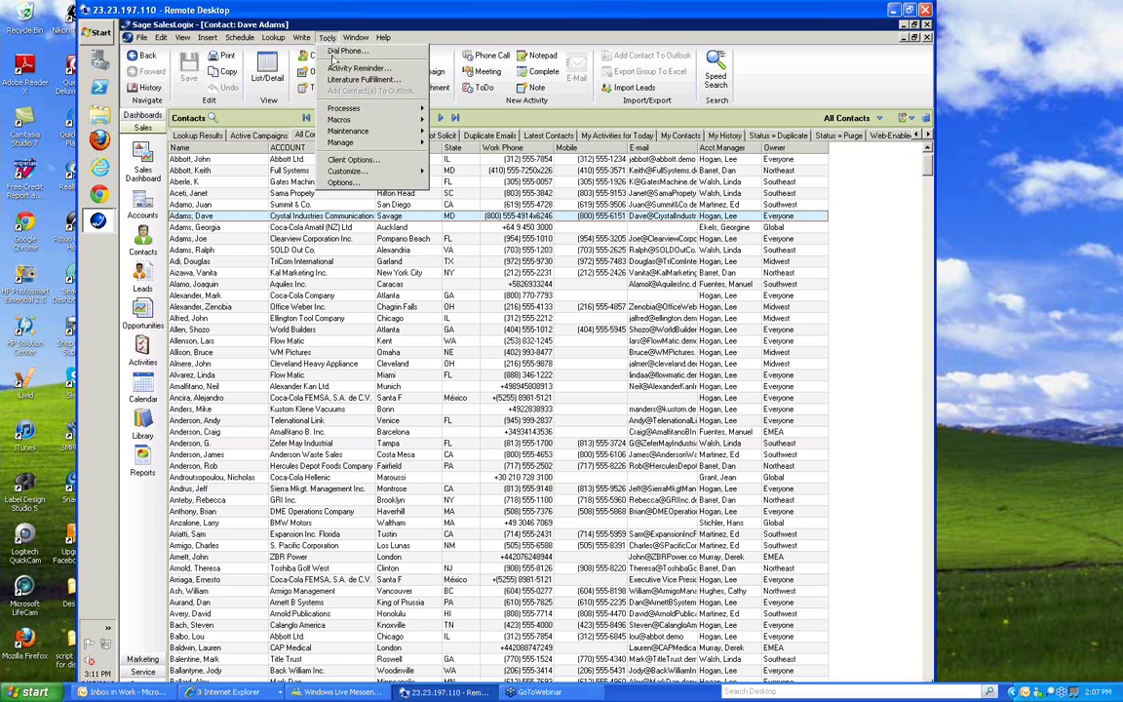
{"action": "mouse_move", "coordinate": [353, 140]}
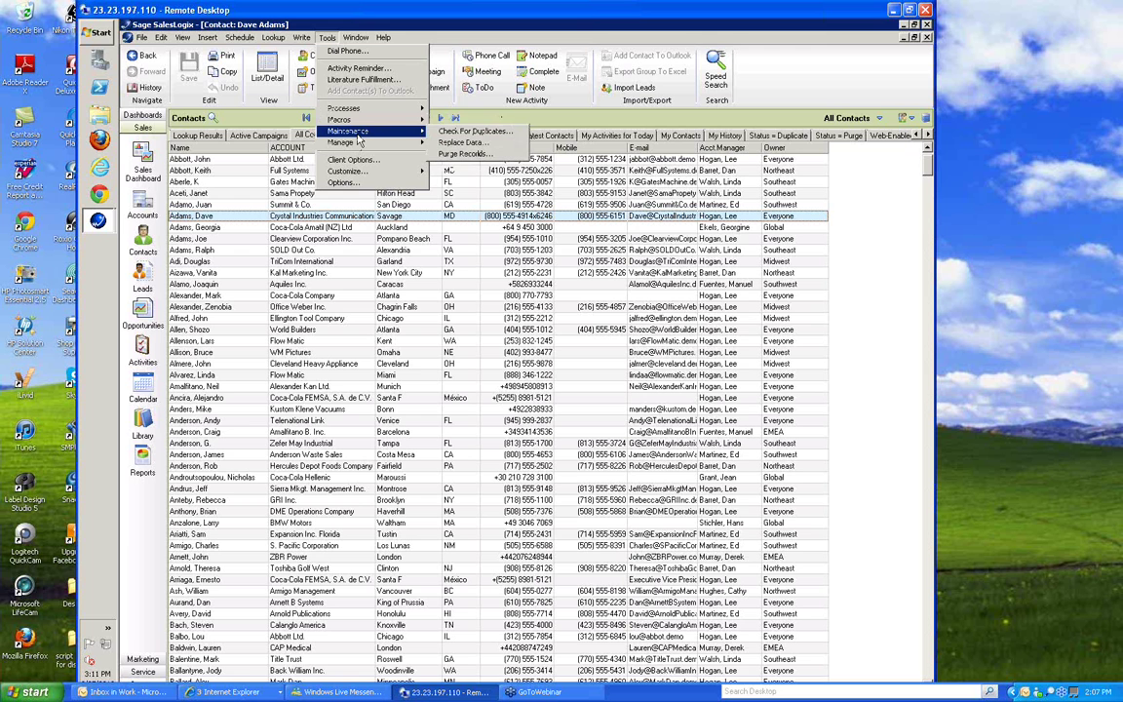
{"action": "left_click", "coordinate": [501, 136]}
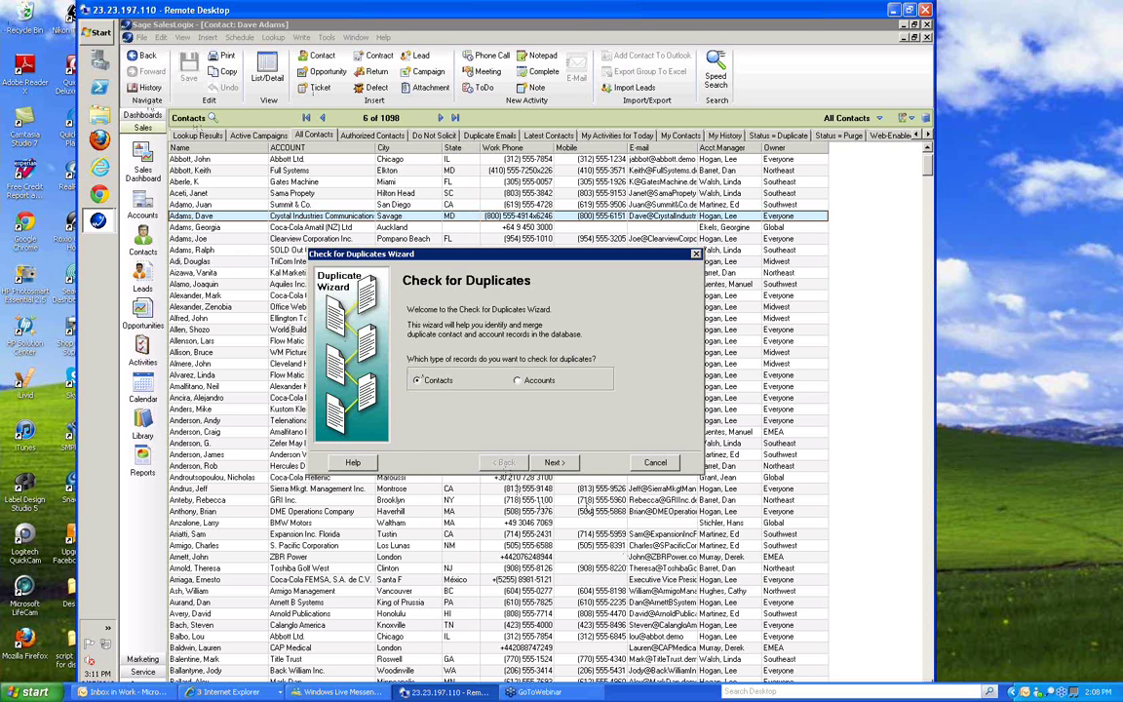
{"action": "left_click", "coordinate": [553, 463]}
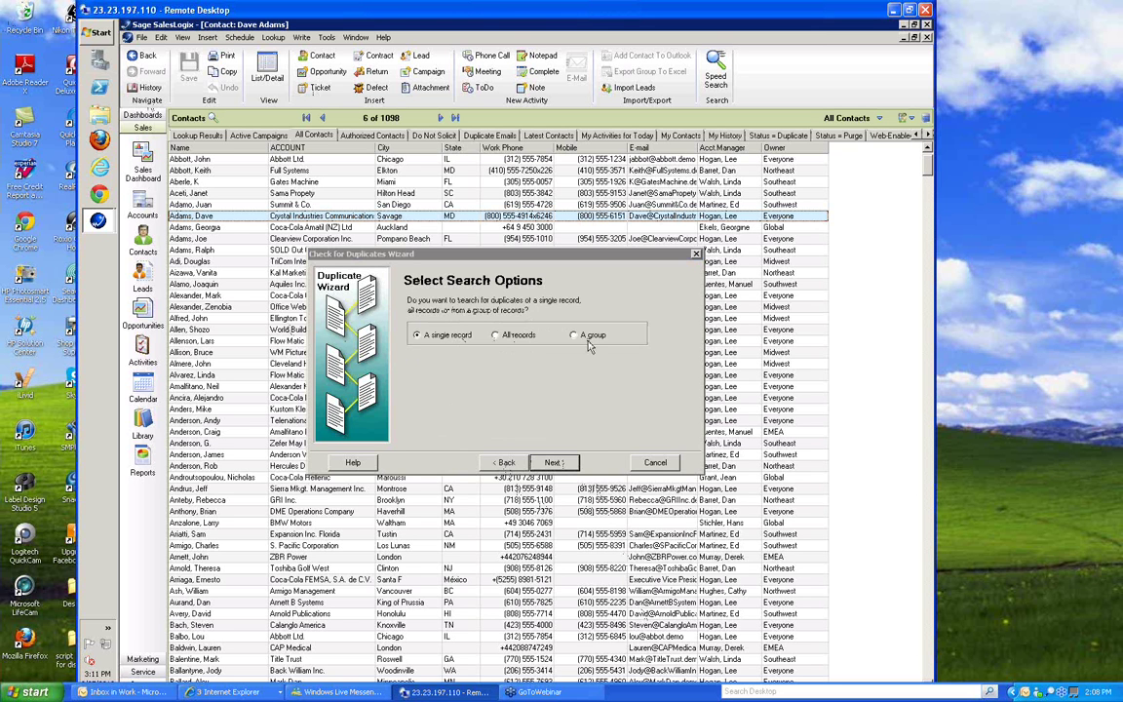
{"action": "left_click", "coordinate": [495, 336]}
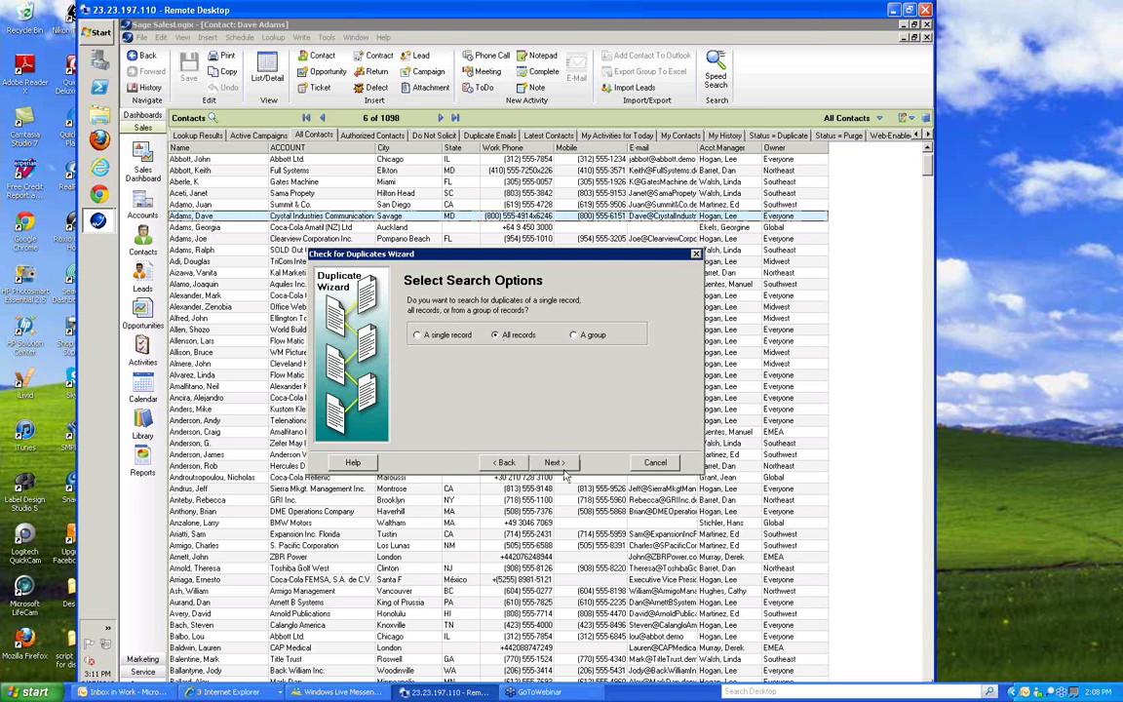
{"action": "left_click", "coordinate": [554, 464]}
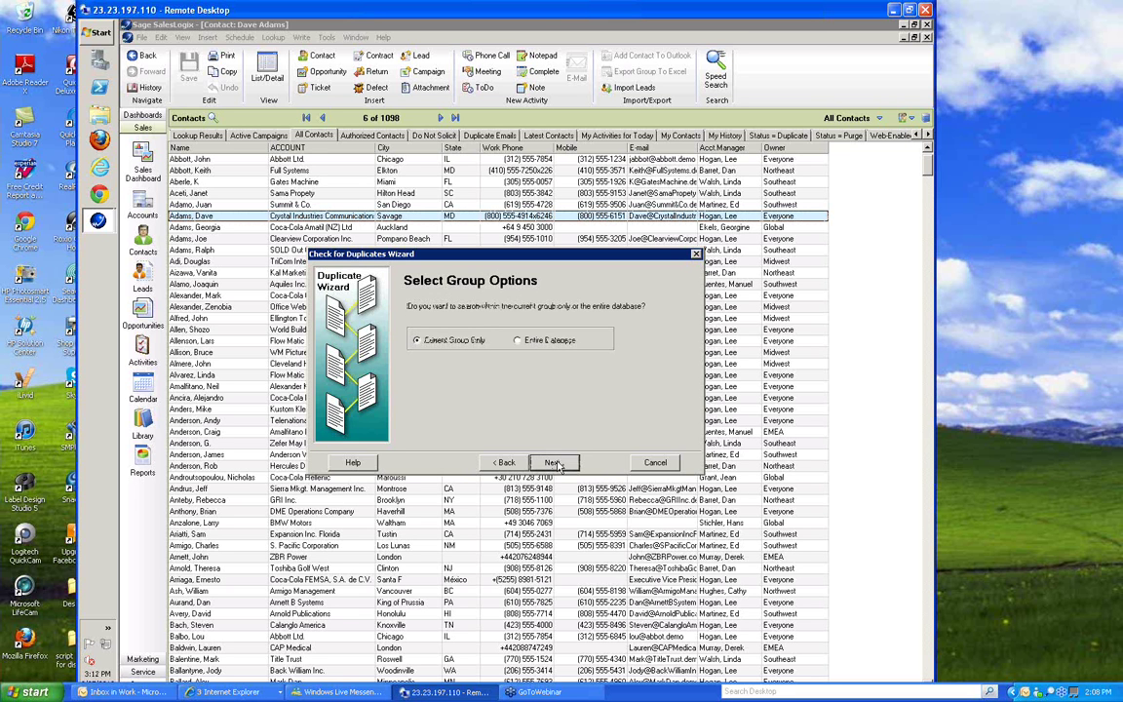
{"action": "left_click", "coordinate": [525, 342]}
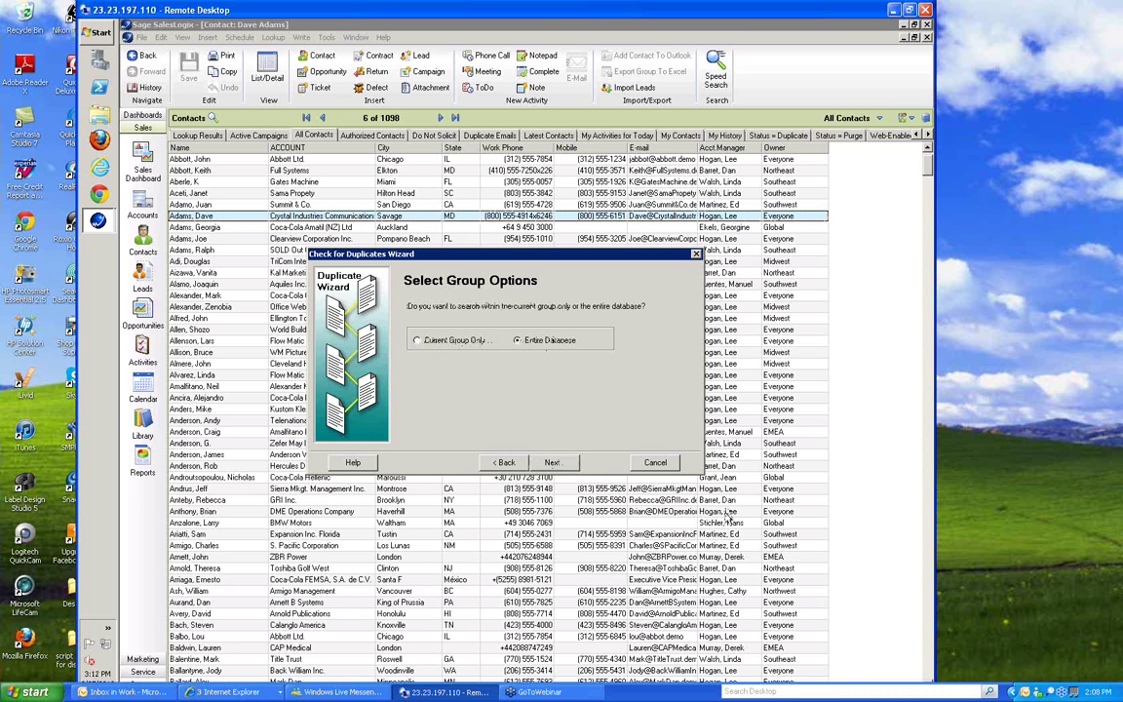
{"action": "left_click", "coordinate": [555, 464]}
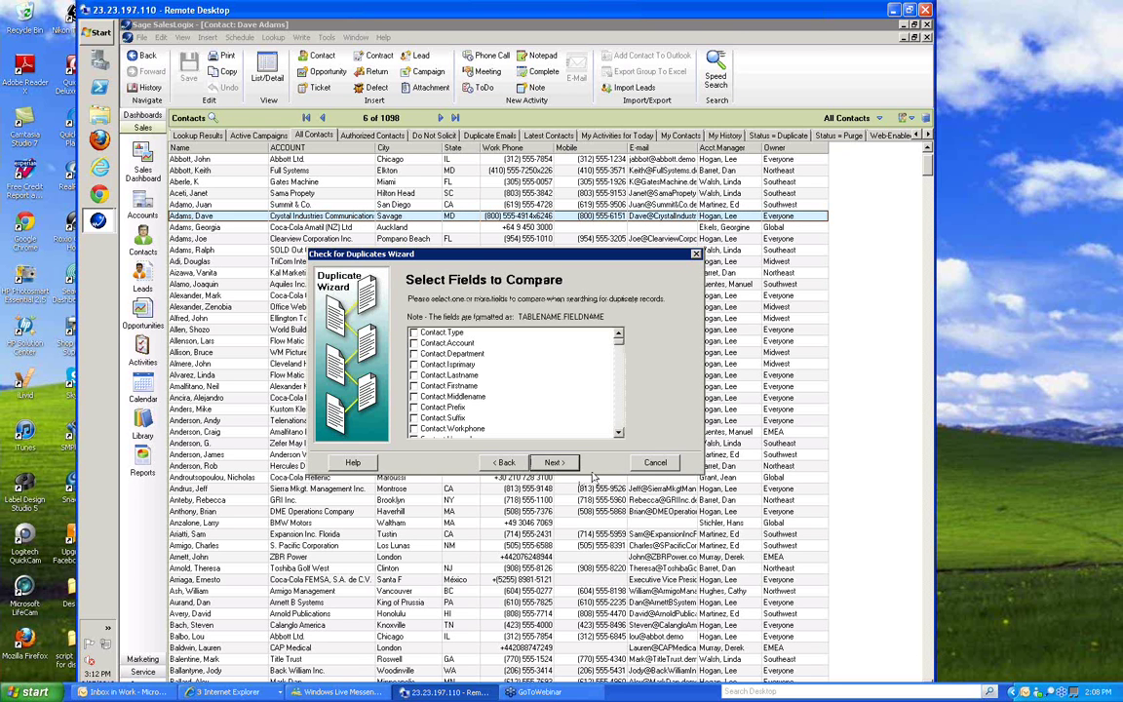
- Choose Contact.Account, Contact.Lastname and Contact.Firstname as the fields to compare in the duplicate check
{"action": "left_click", "coordinate": [413, 343]}
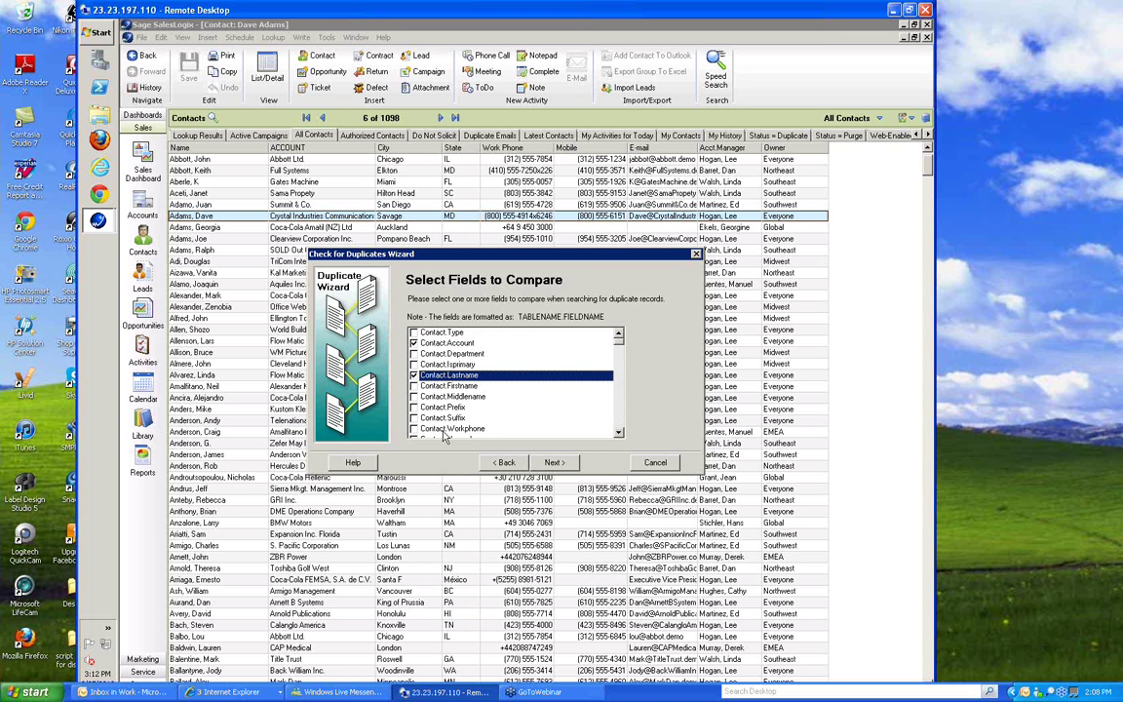
{"action": "left_click", "coordinate": [413, 376]}
{"action": "left_click", "coordinate": [413, 386]}
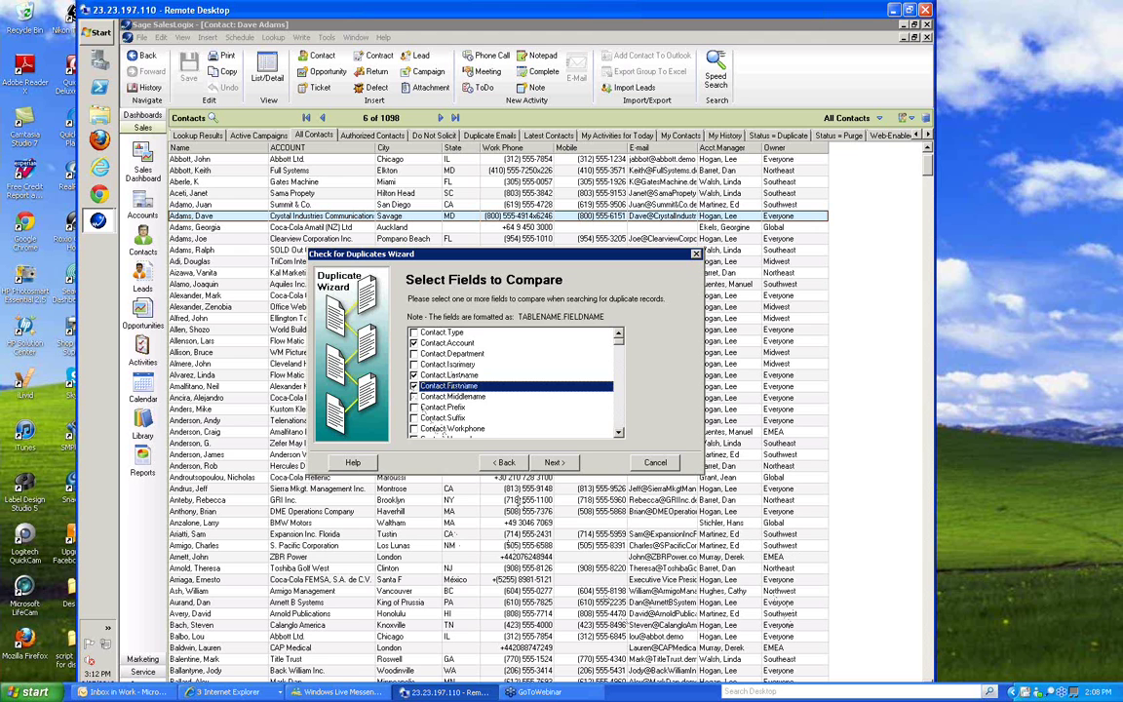
- Set the duplicate check to compare only the first 5 letters of Contact.Account
{"action": "key", "text": "Return"}
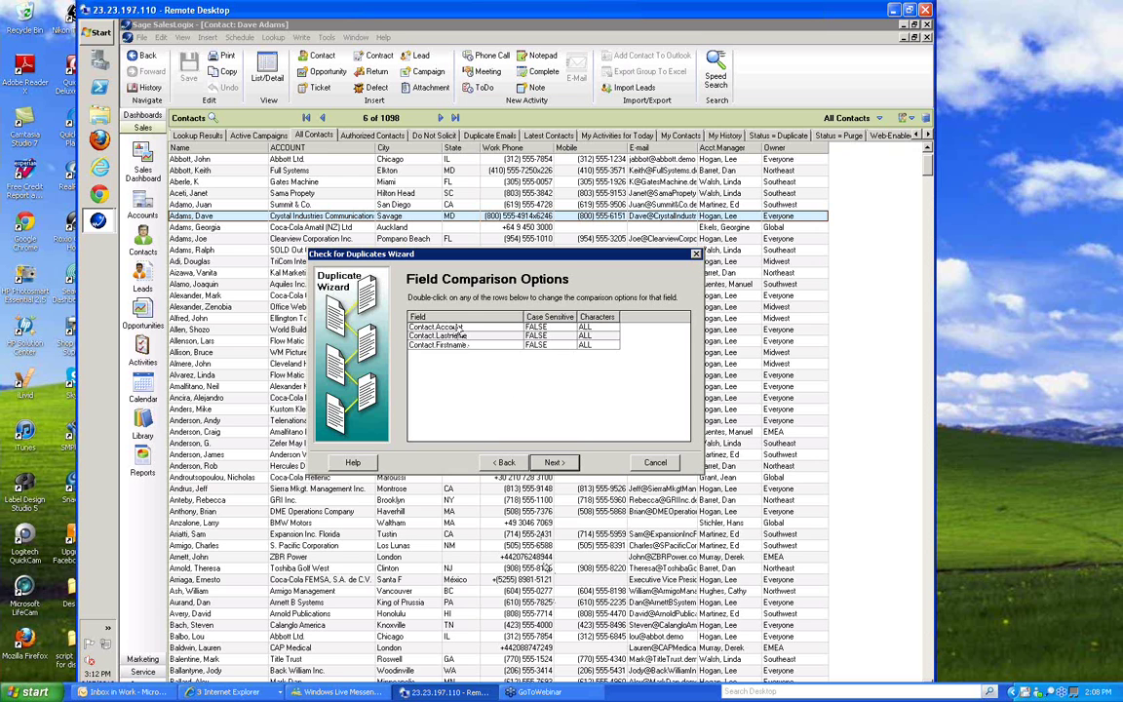
{"action": "double_click", "coordinate": [460, 327]}
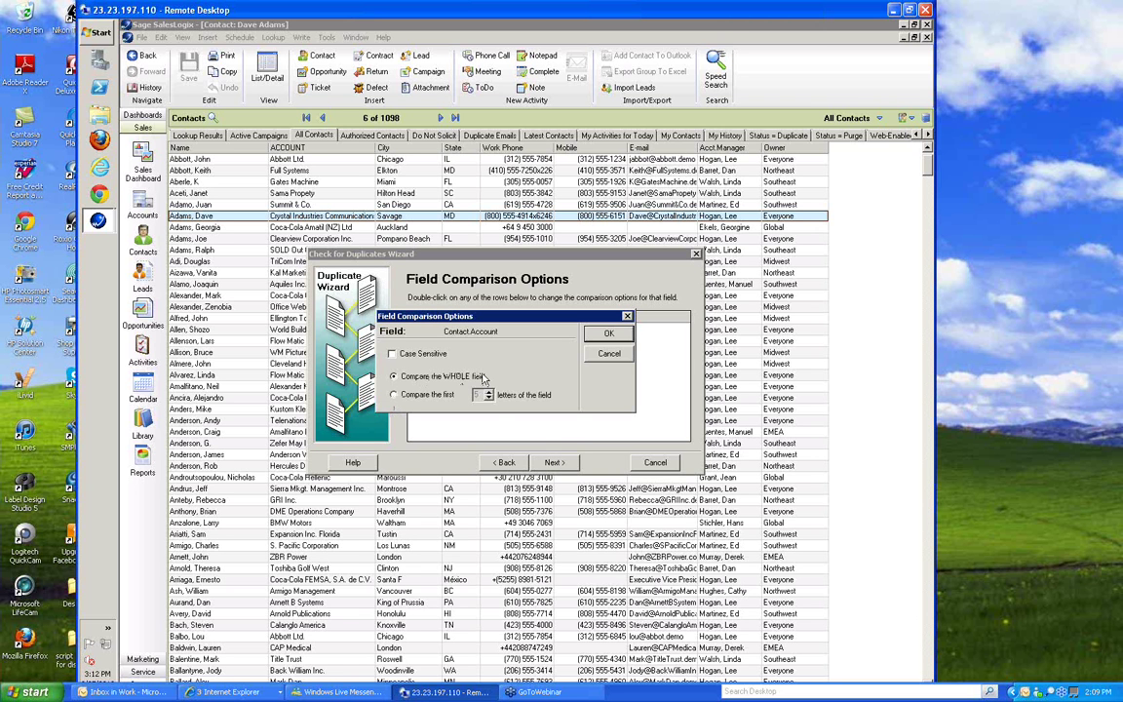
{"action": "left_click", "coordinate": [427, 395]}
{"action": "key", "text": "Return"}
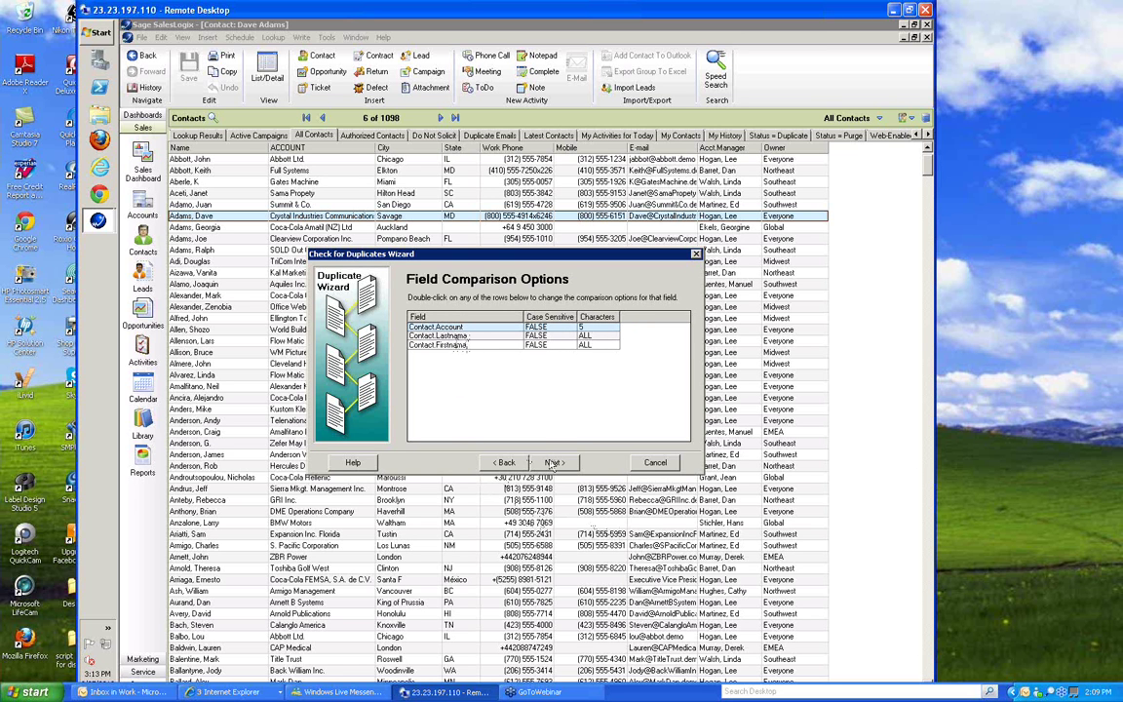
{"action": "left_click", "coordinate": [548, 461]}
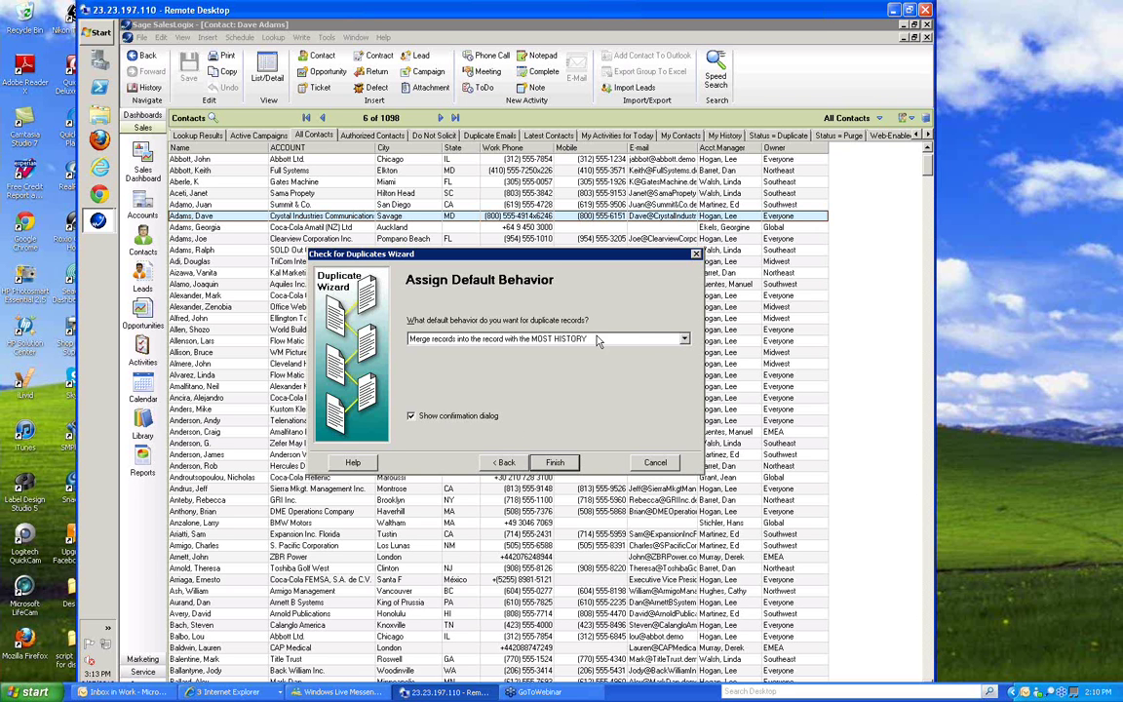
- Review the default behaviors for duplicates, choose merging into the record with the MOST HISTORY, and run the check
{"action": "left_click", "coordinate": [686, 340]}
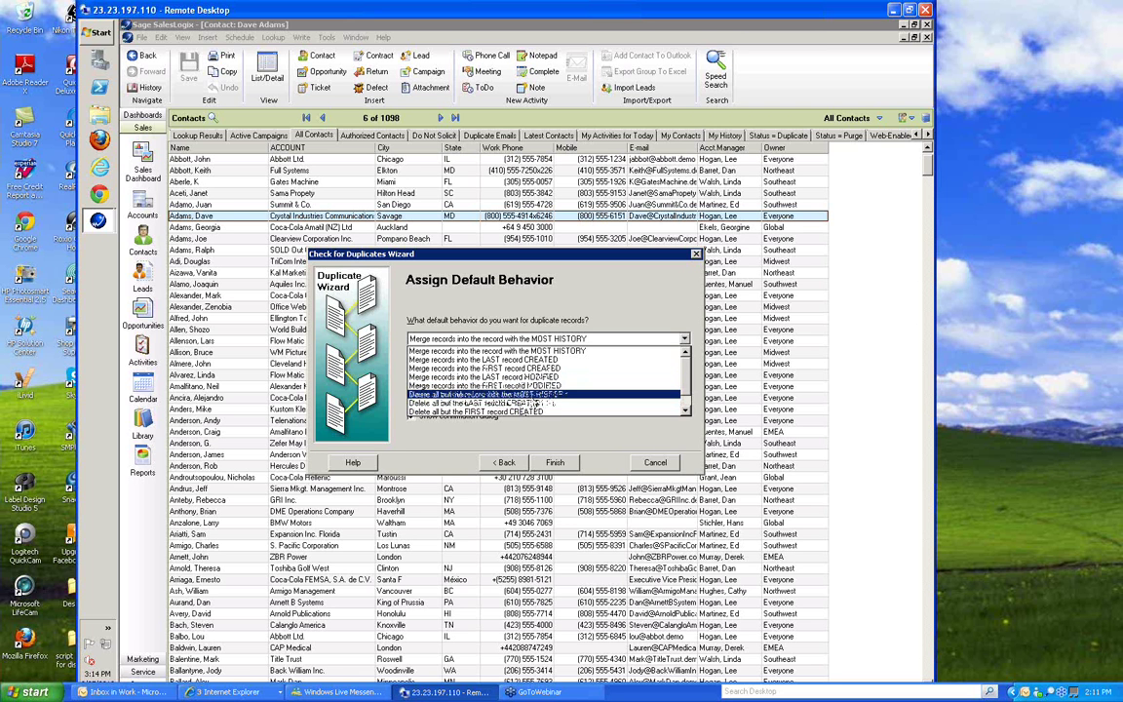
{"action": "left_click", "coordinate": [680, 412]}
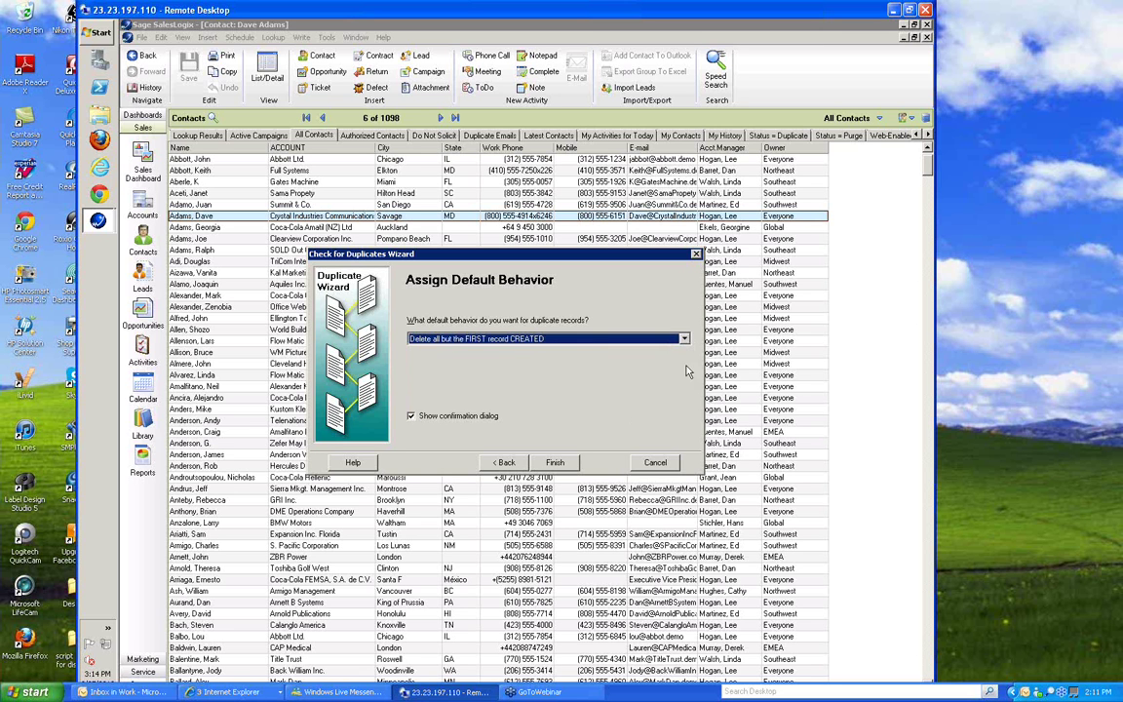
{"action": "left_click", "coordinate": [686, 339]}
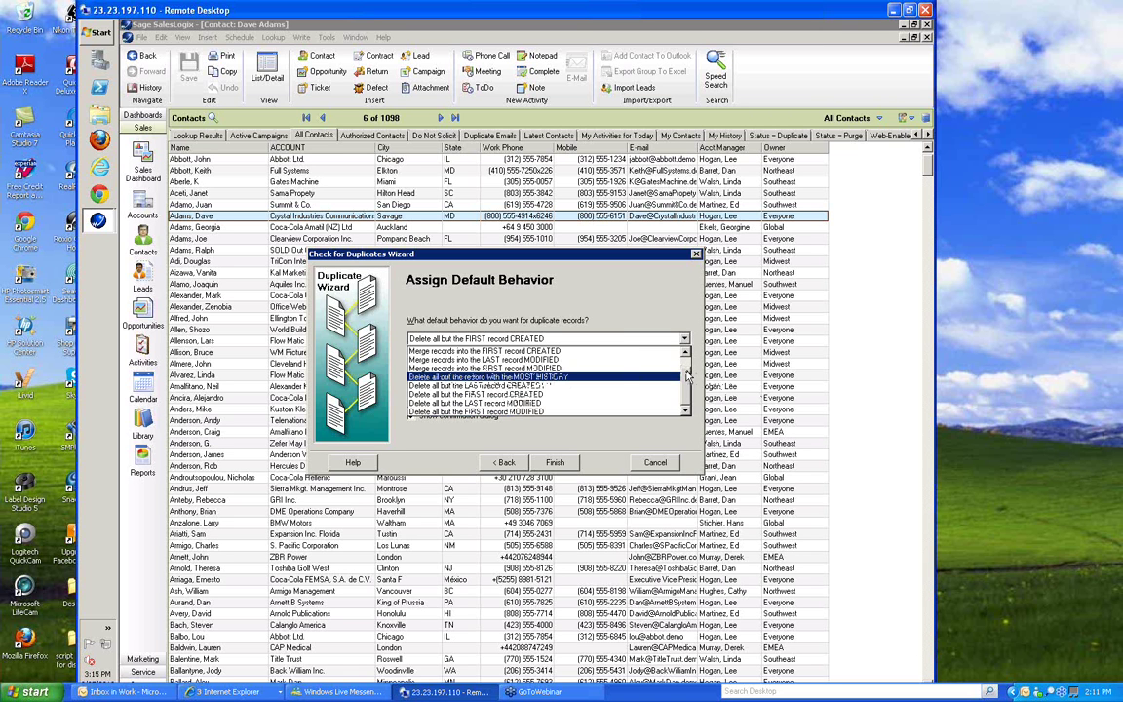
{"action": "scroll", "coordinate": [696, 370], "scroll_direction": "up", "scroll_amount": 1}
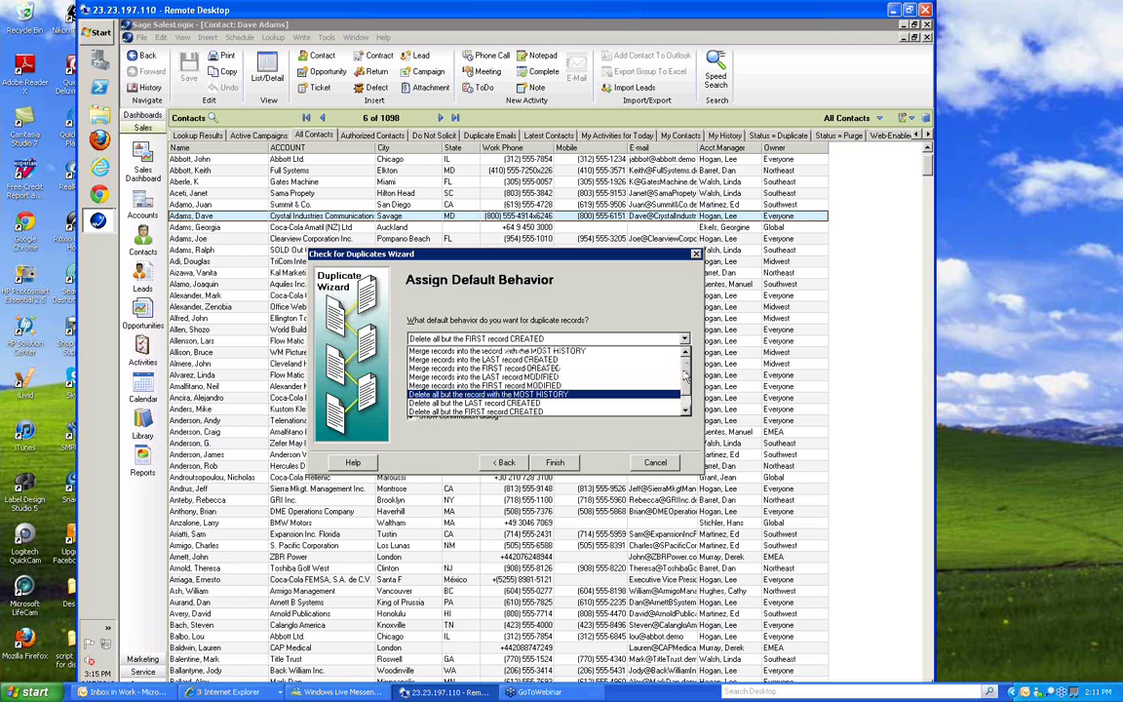
{"action": "scroll", "coordinate": [585, 376], "scroll_direction": "down", "scroll_amount": 1}
{"action": "scroll", "coordinate": [494, 382], "scroll_direction": "up", "scroll_amount": 1}
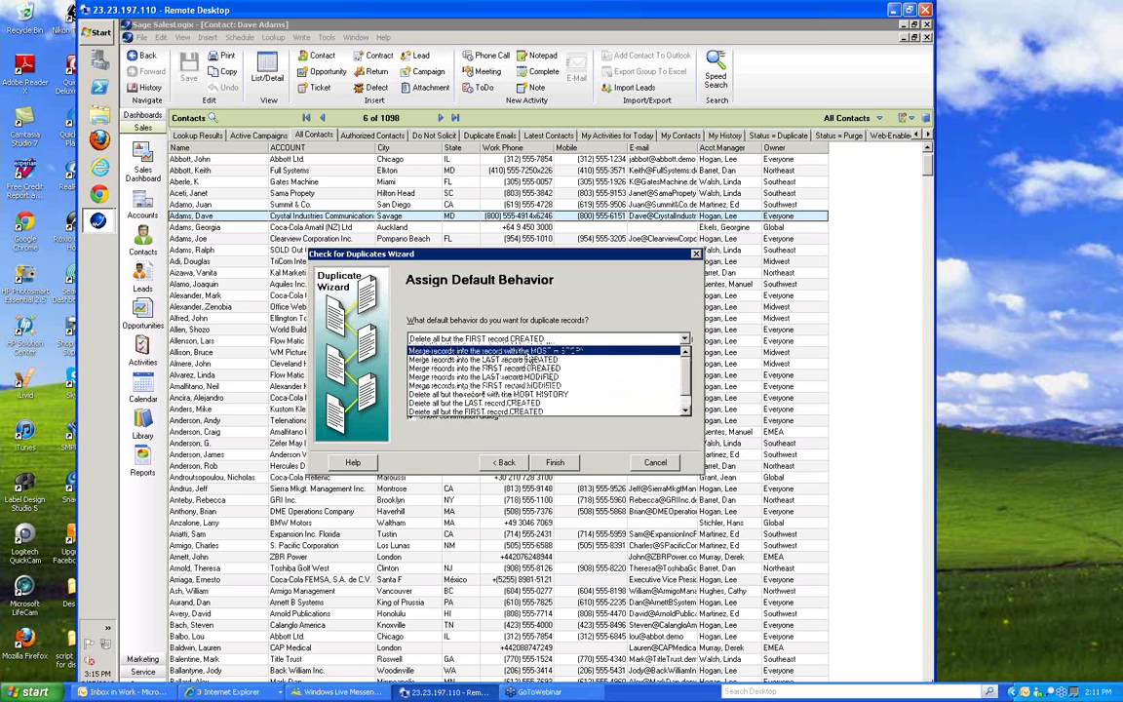
{"action": "left_click", "coordinate": [538, 351]}
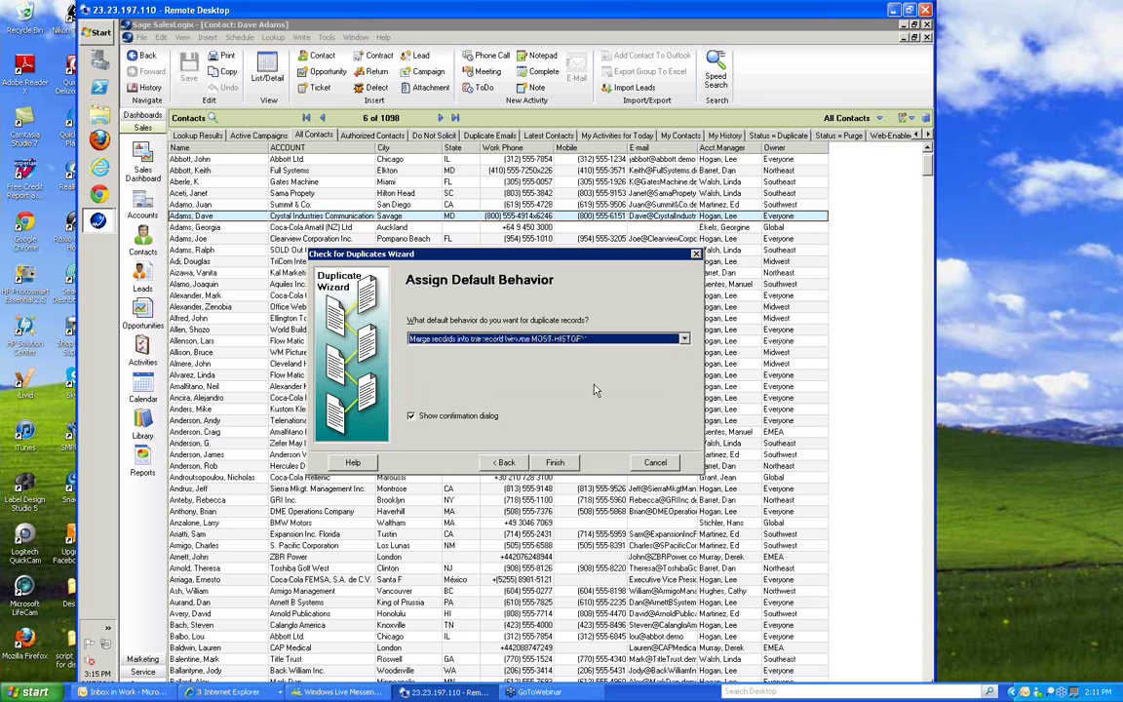
{"action": "left_click", "coordinate": [567, 464]}
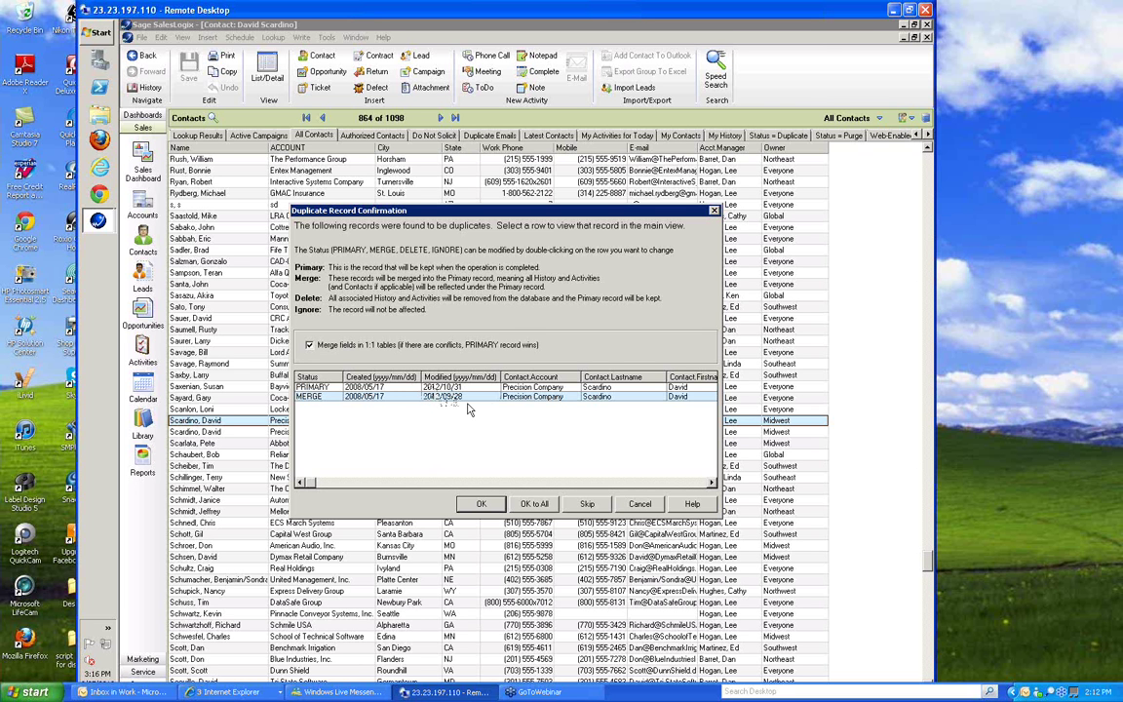
- View the PRIMARY and MERGE records of the duplicate Precision Company contact in the list, and cancel the merge
{"action": "left_click", "coordinate": [383, 388]}
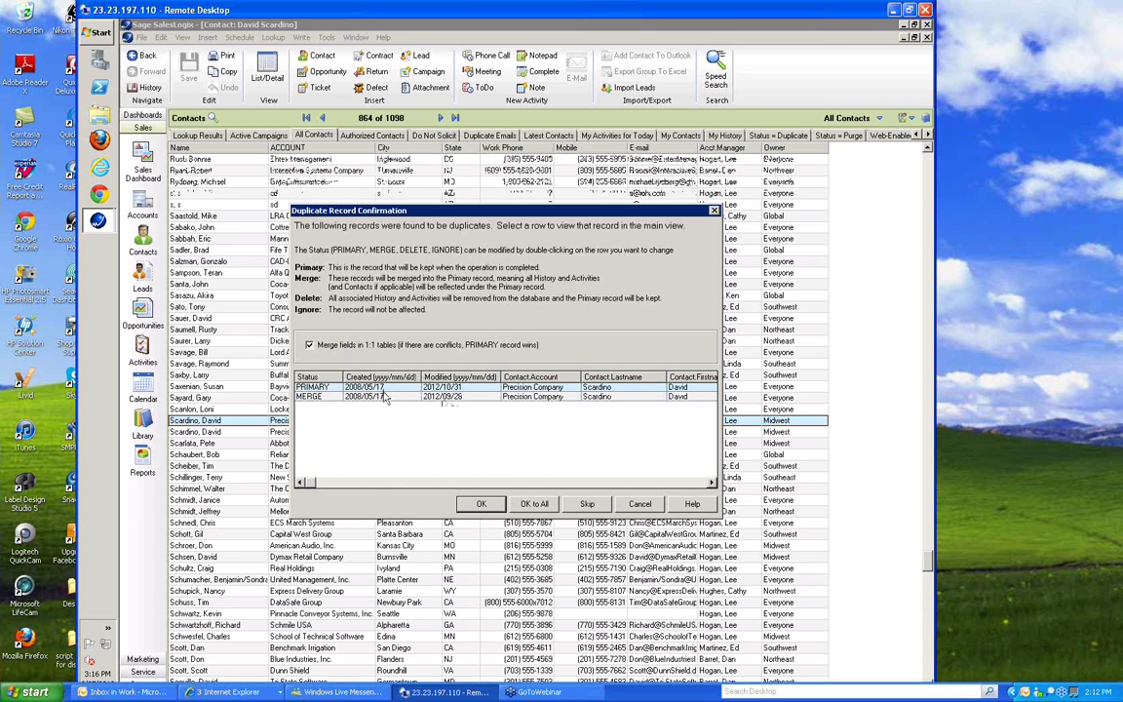
{"action": "left_click", "coordinate": [385, 398]}
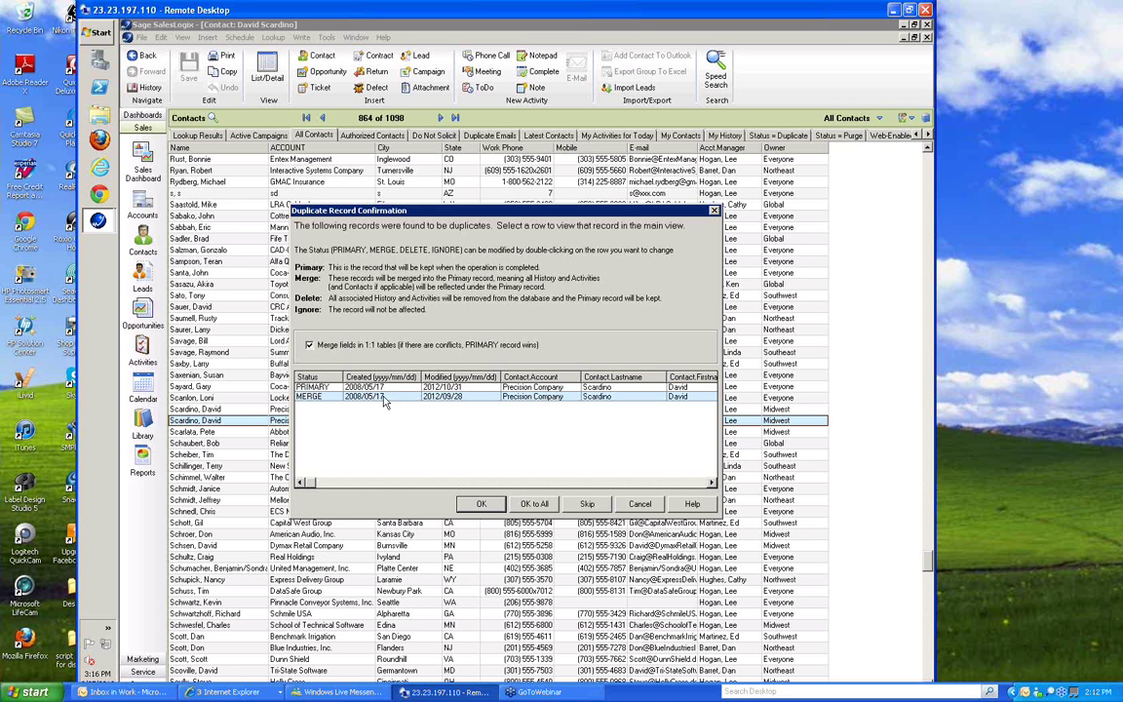
{"action": "left_click_drag", "start_coordinate": [536, 213], "coordinate": [566, 80]}
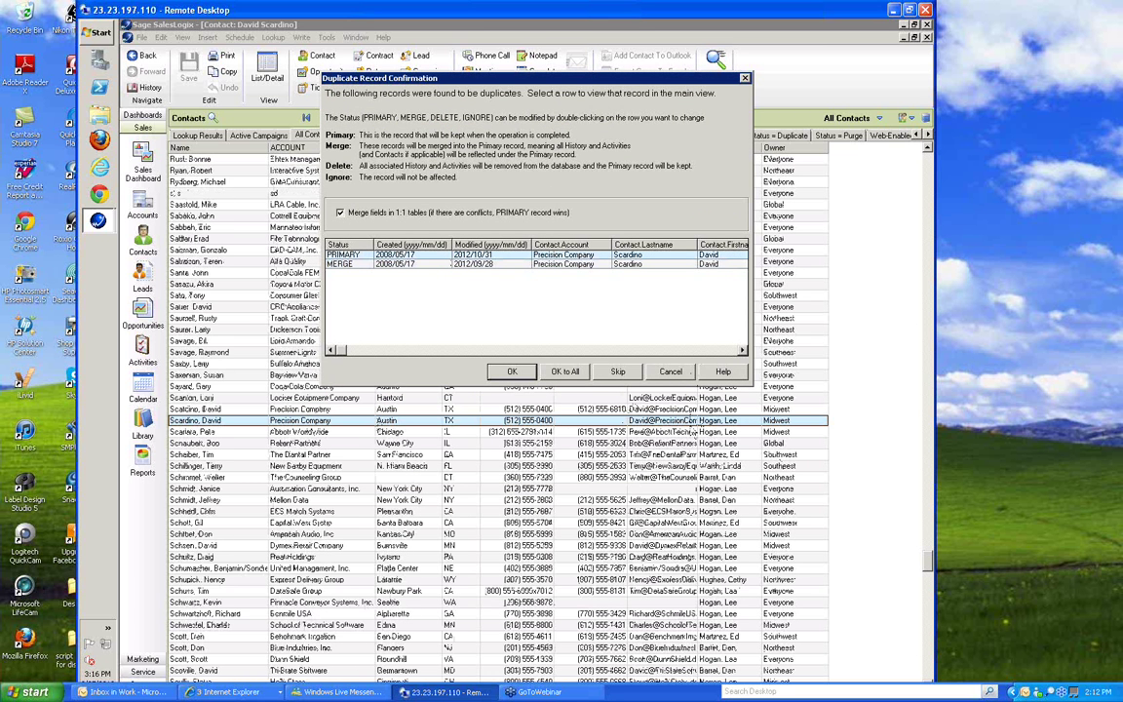
{"action": "left_click", "coordinate": [670, 377]}
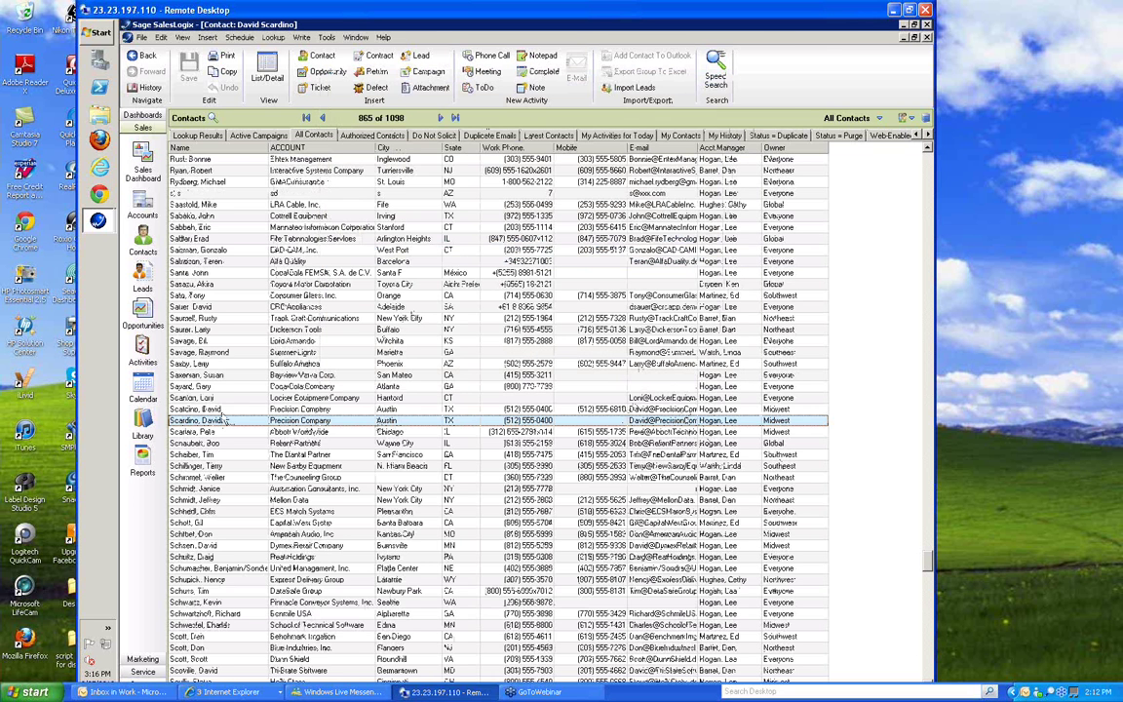
- Open the first duplicate Precision Company contact in detail view and display its Notes/History and Opportunities
{"action": "double_click", "coordinate": [221, 410]}
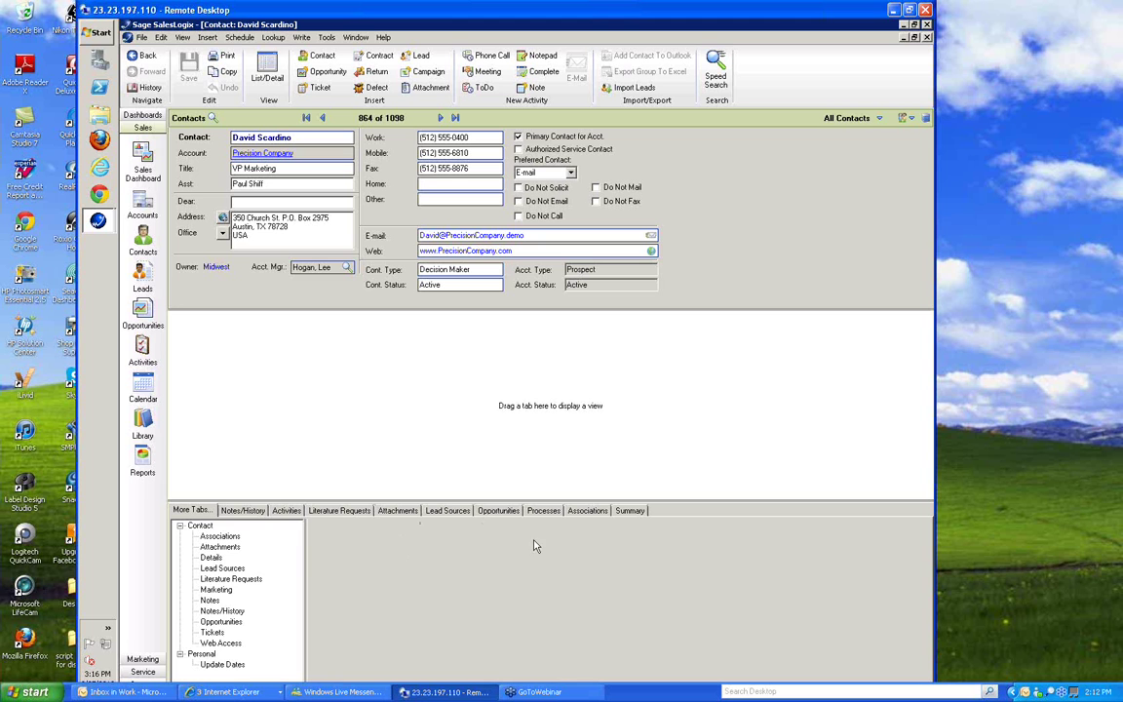
{"action": "left_click", "coordinate": [237, 513]}
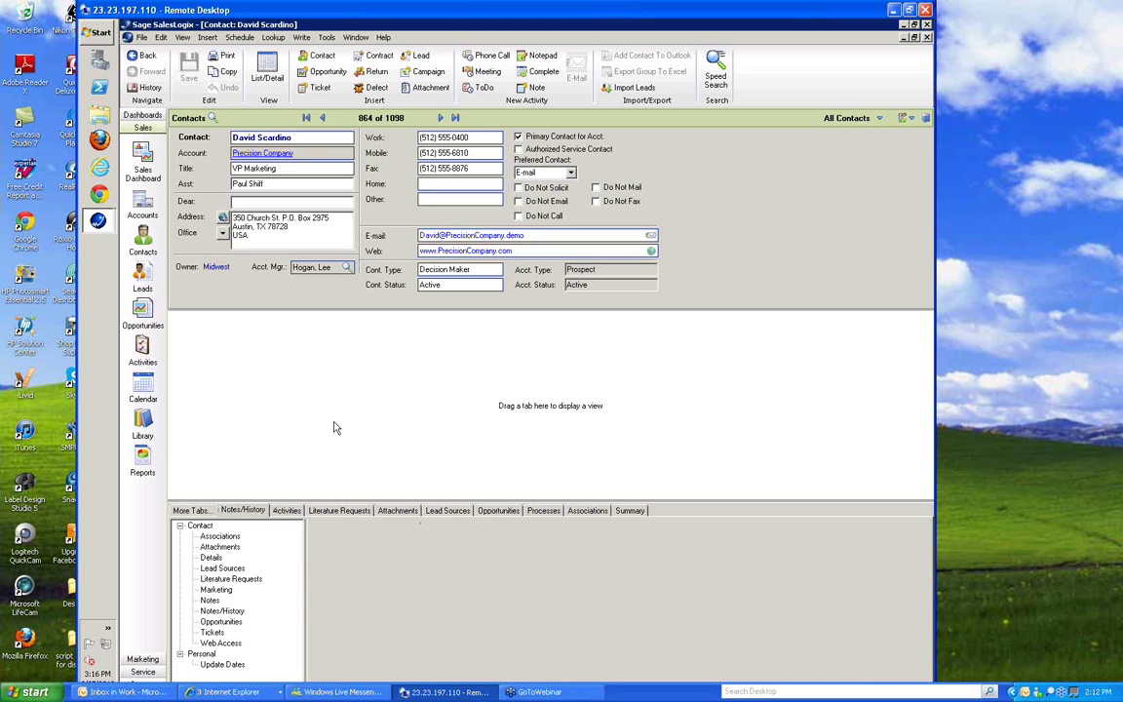
{"action": "left_click_drag", "start_coordinate": [243, 510], "coordinate": [510, 410]}
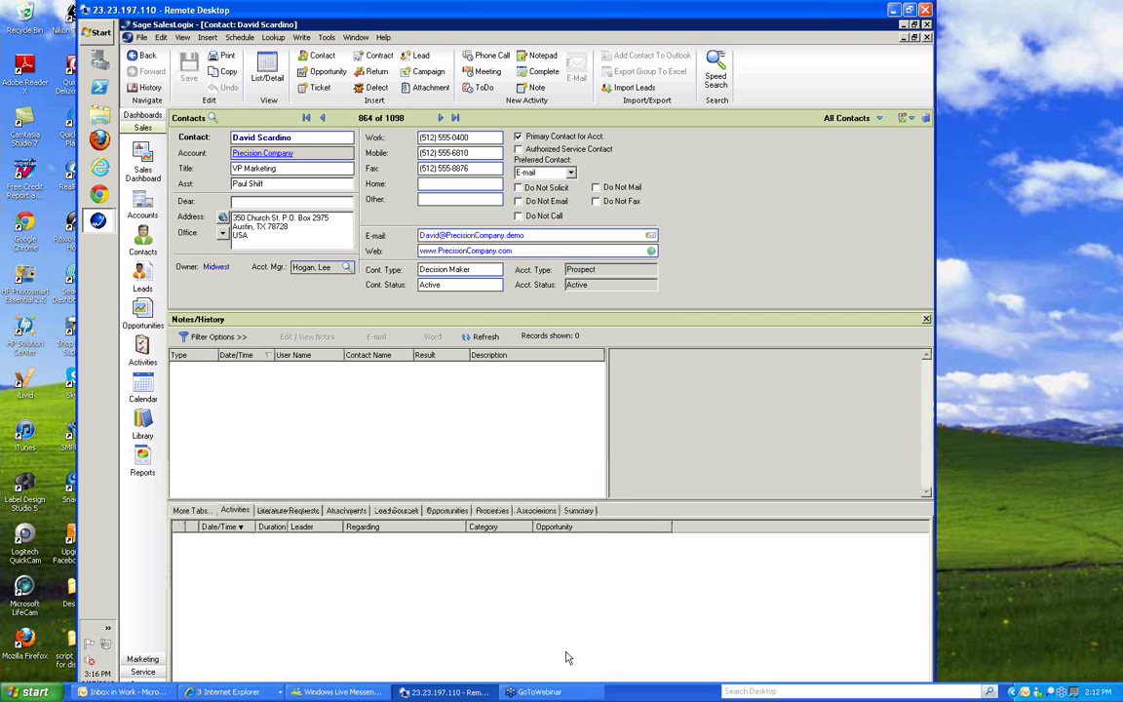
{"action": "left_click", "coordinate": [446, 511]}
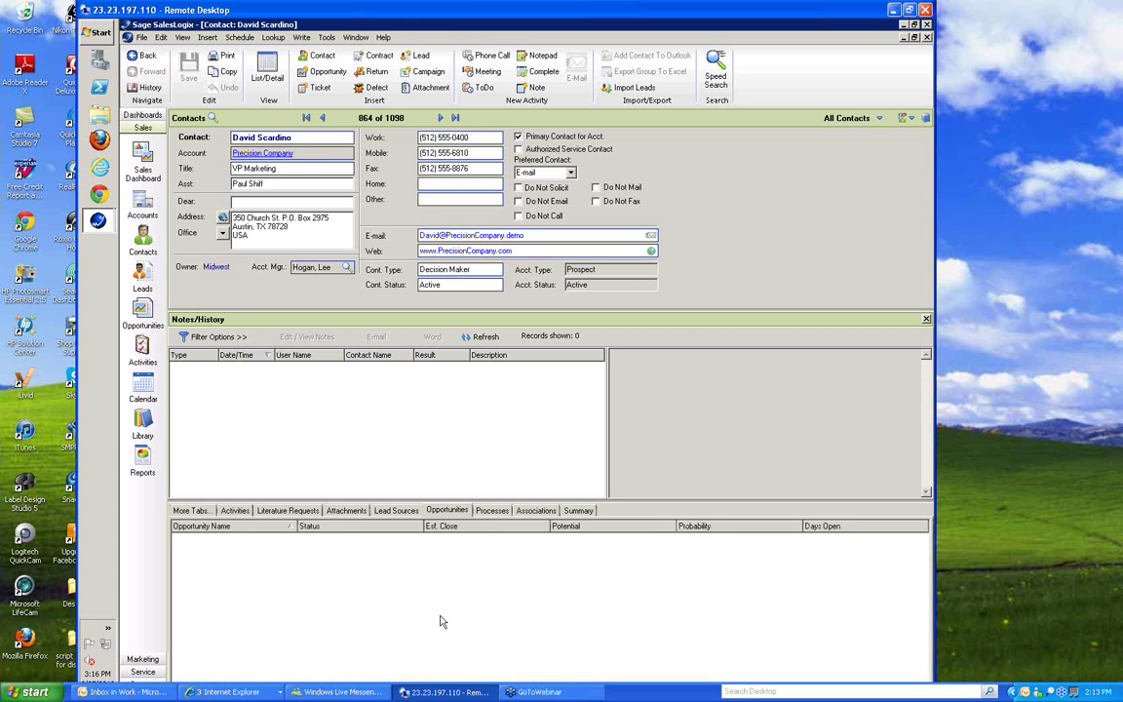
- Start a new duplicate check for contacts from the detail view, covering all records and searching the entire database
{"action": "left_click", "coordinate": [327, 37]}
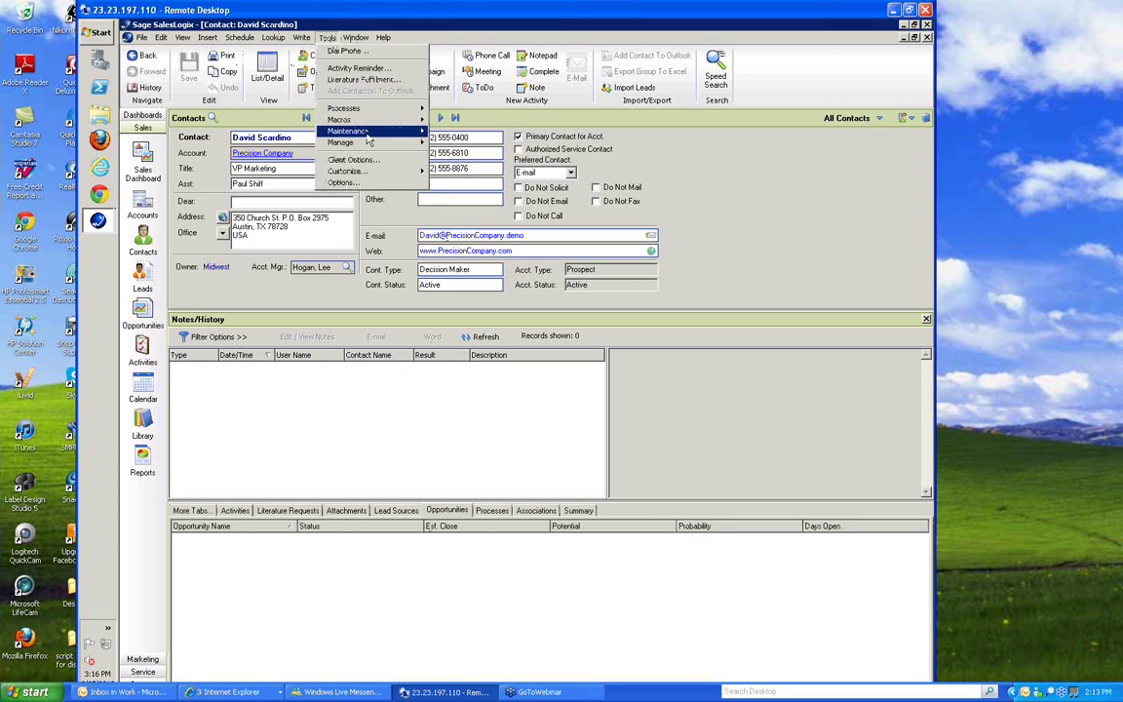
{"action": "mouse_move", "coordinate": [368, 134]}
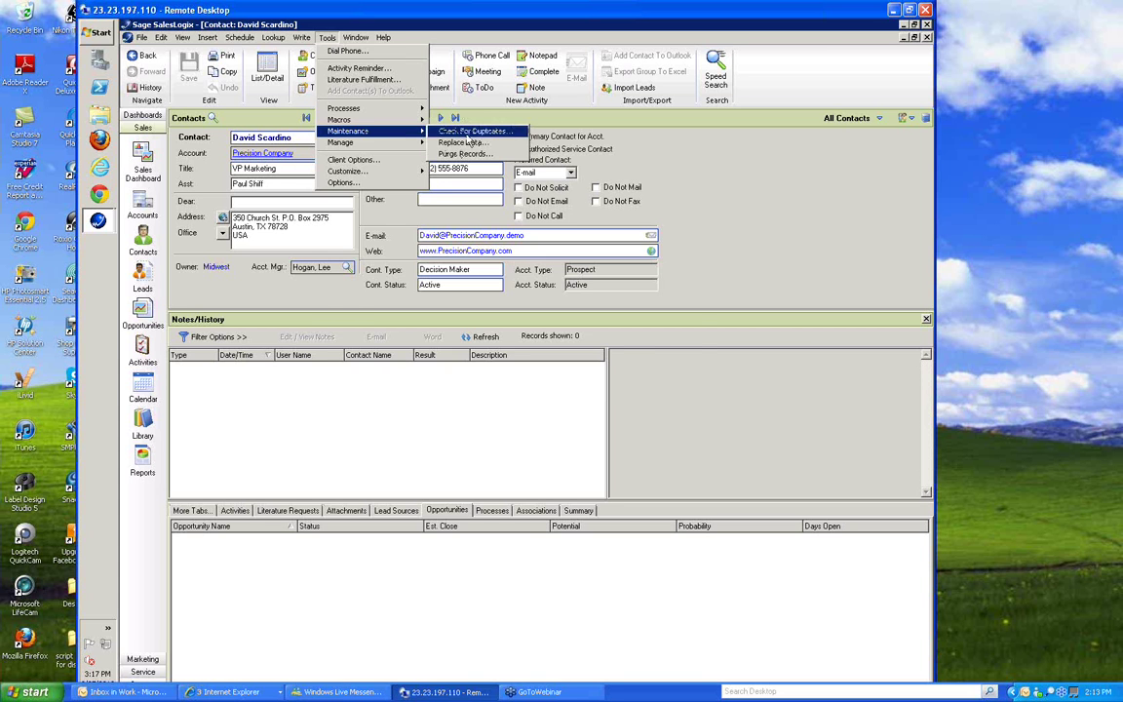
{"action": "left_click", "coordinate": [470, 133]}
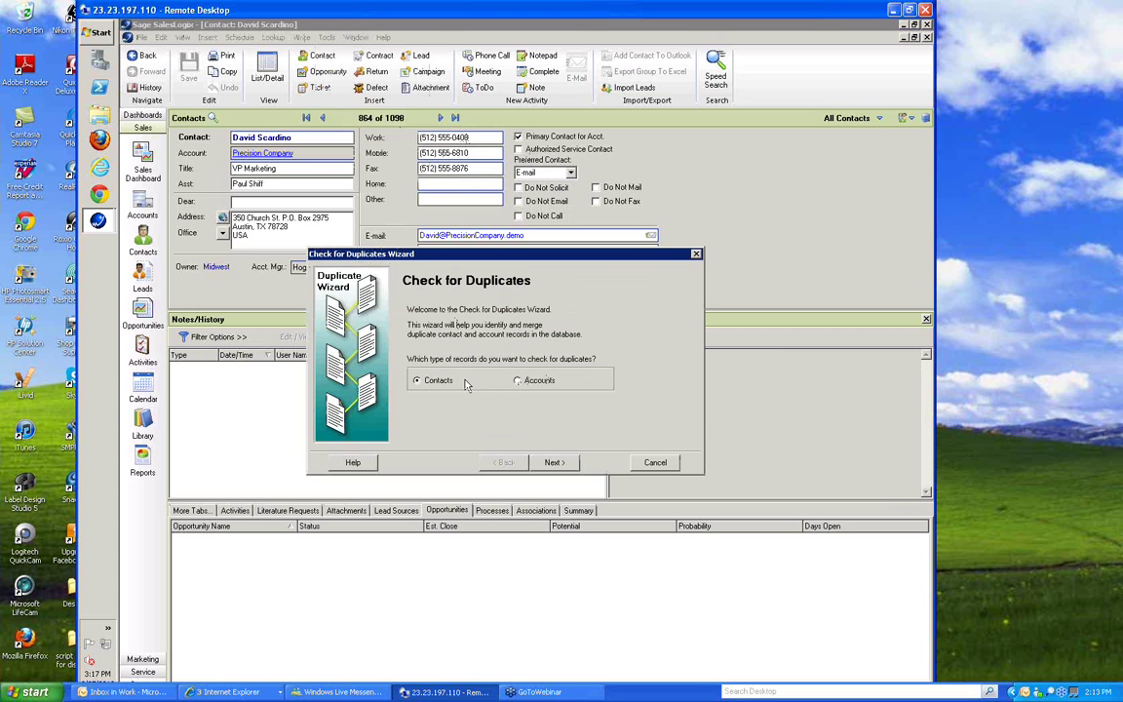
{"action": "left_click", "coordinate": [555, 465]}
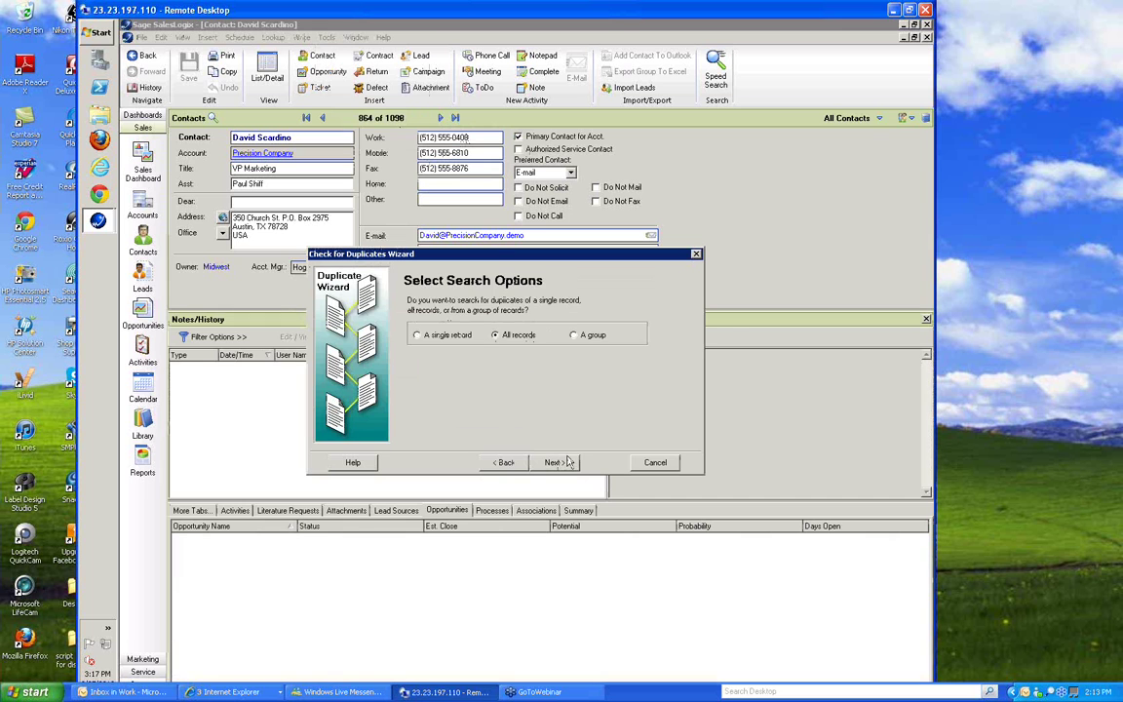
{"action": "left_click", "coordinate": [556, 464]}
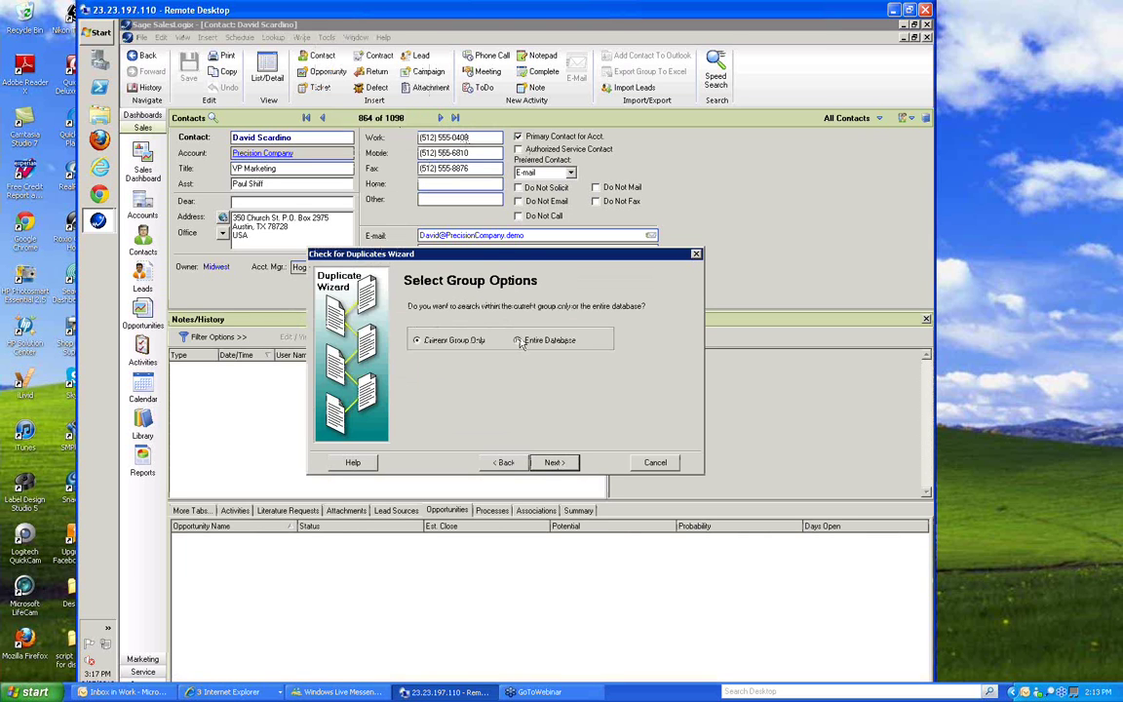
{"action": "left_click", "coordinate": [524, 344]}
{"action": "left_click", "coordinate": [555, 463]}
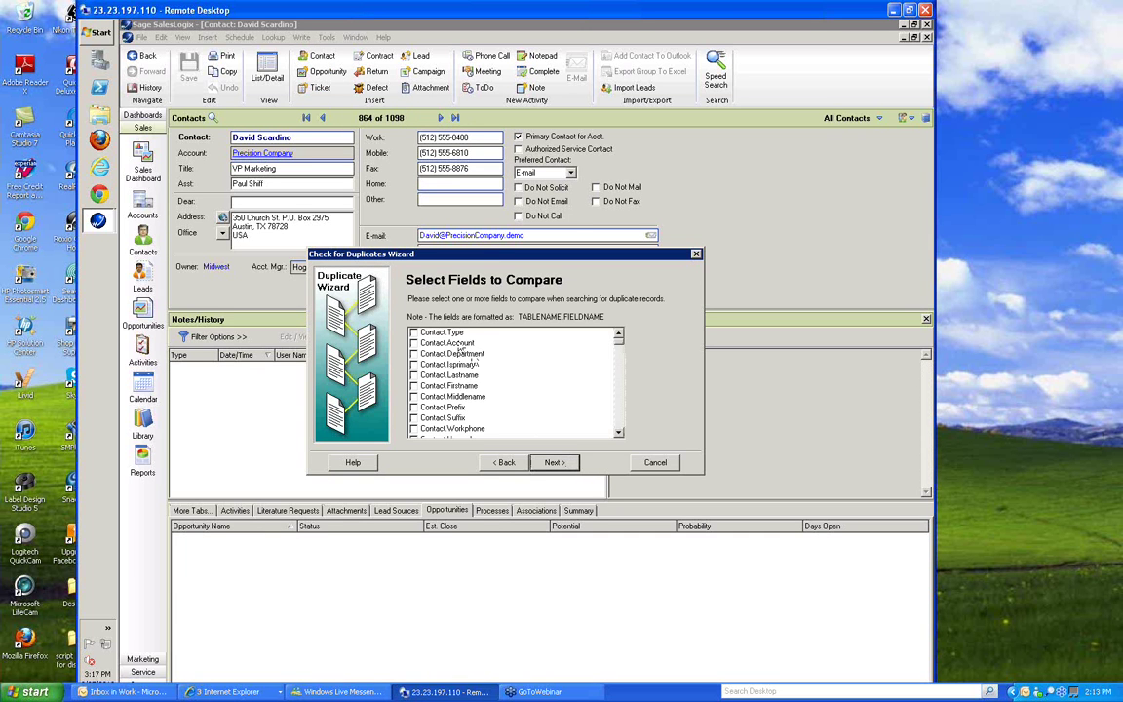
- Select Contact.Account, Contact.Lastname and Contact.Firstname as the fields to compare
{"action": "left_click", "coordinate": [413, 343]}
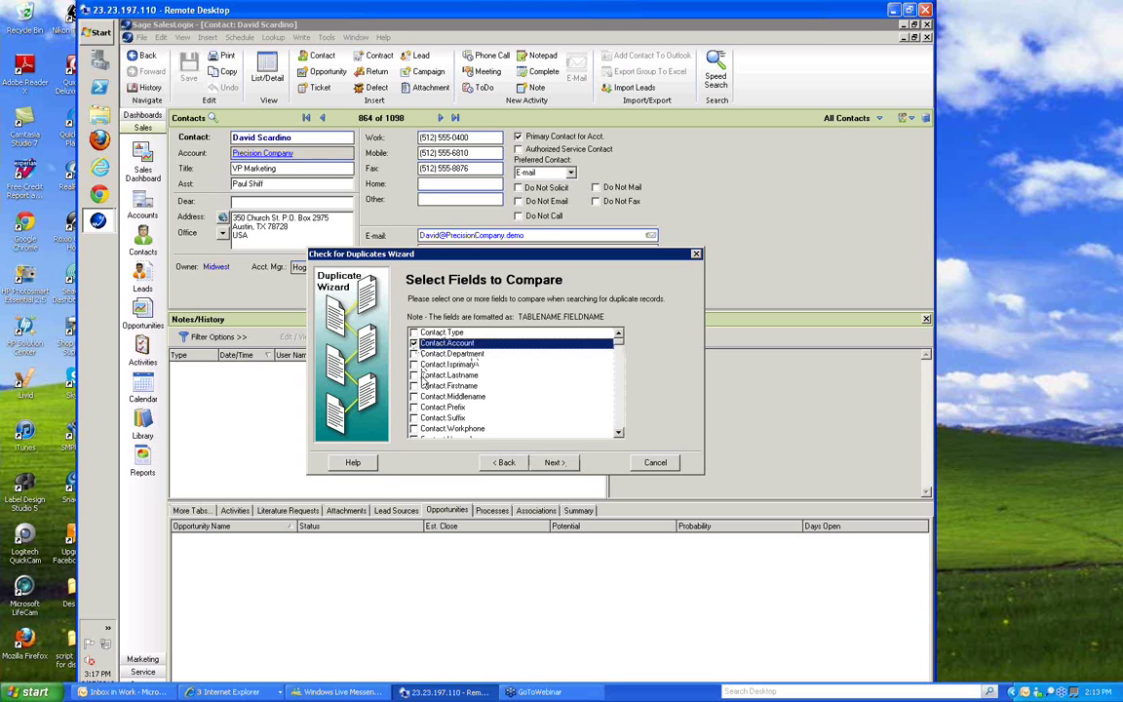
{"action": "left_click", "coordinate": [413, 376]}
{"action": "left_click", "coordinate": [414, 386]}
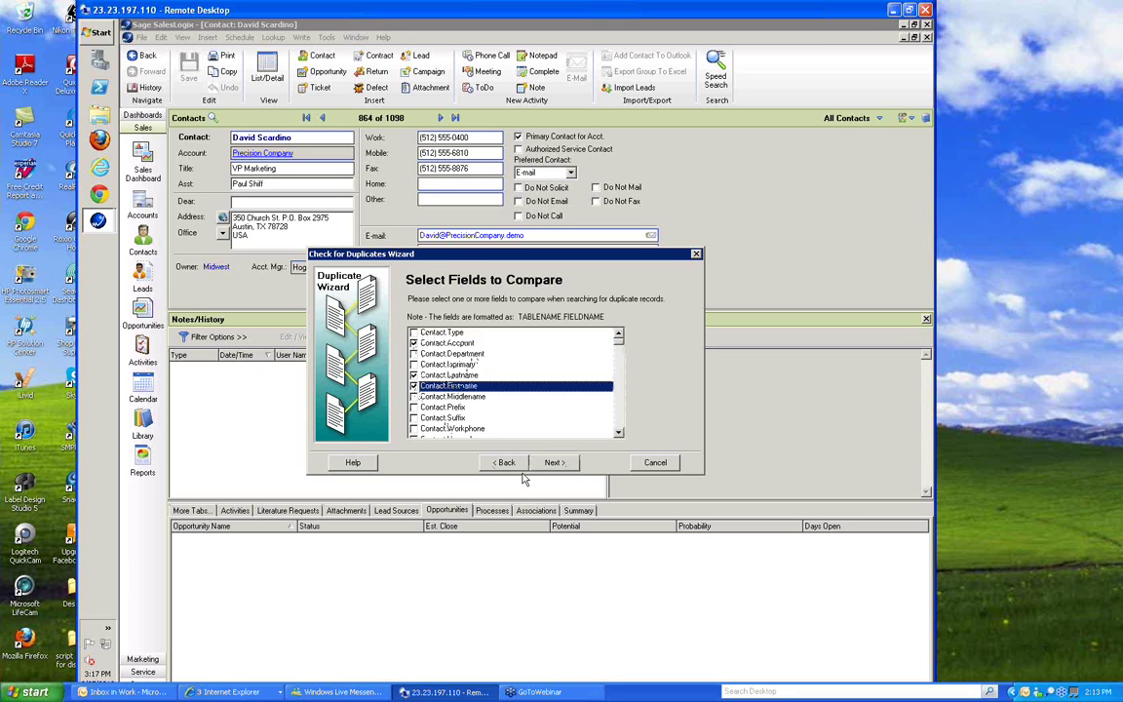
{"action": "left_click", "coordinate": [554, 462]}
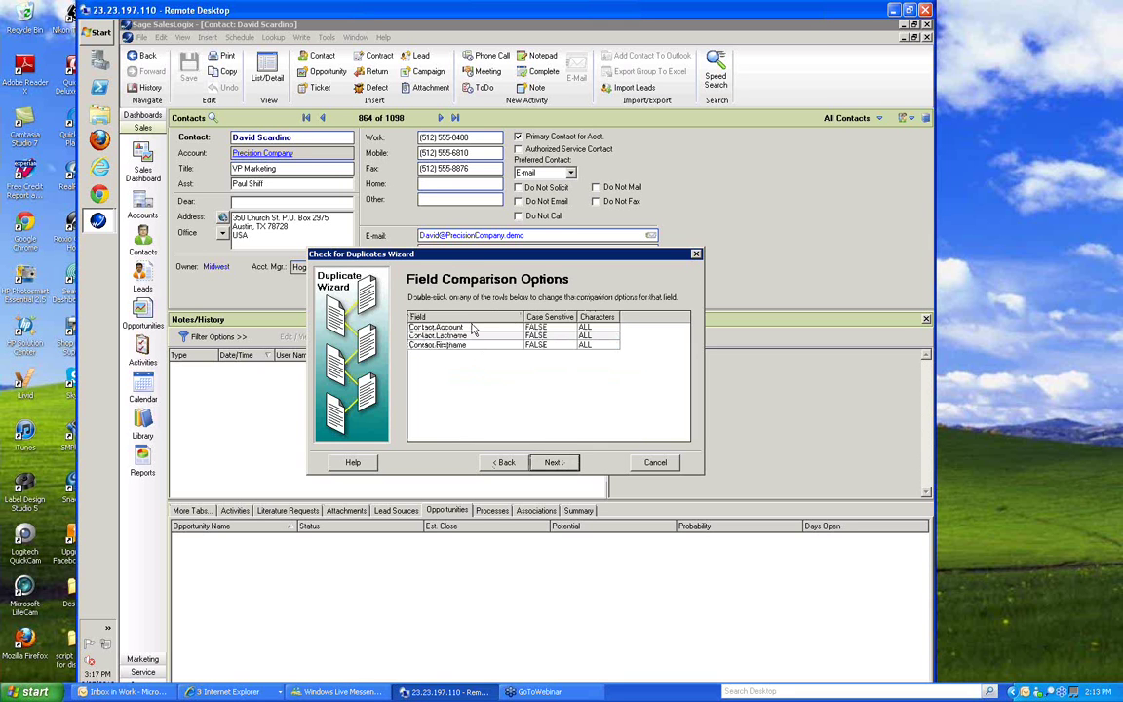
- Limit the Contact.Account comparison to its first 5 letters and run the check, merging into the record with the MOST HISTORY
{"action": "left_click", "coordinate": [478, 327]}
{"action": "double_click", "coordinate": [475, 334]}
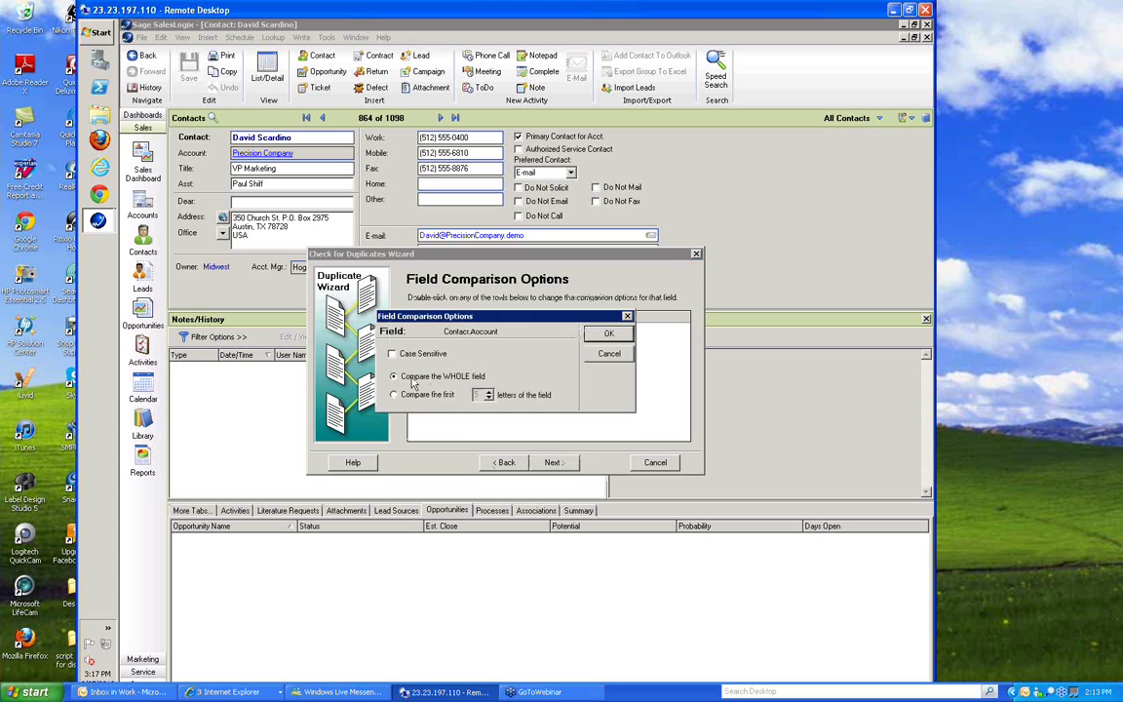
{"action": "left_click", "coordinate": [395, 397]}
{"action": "left_click", "coordinate": [605, 336]}
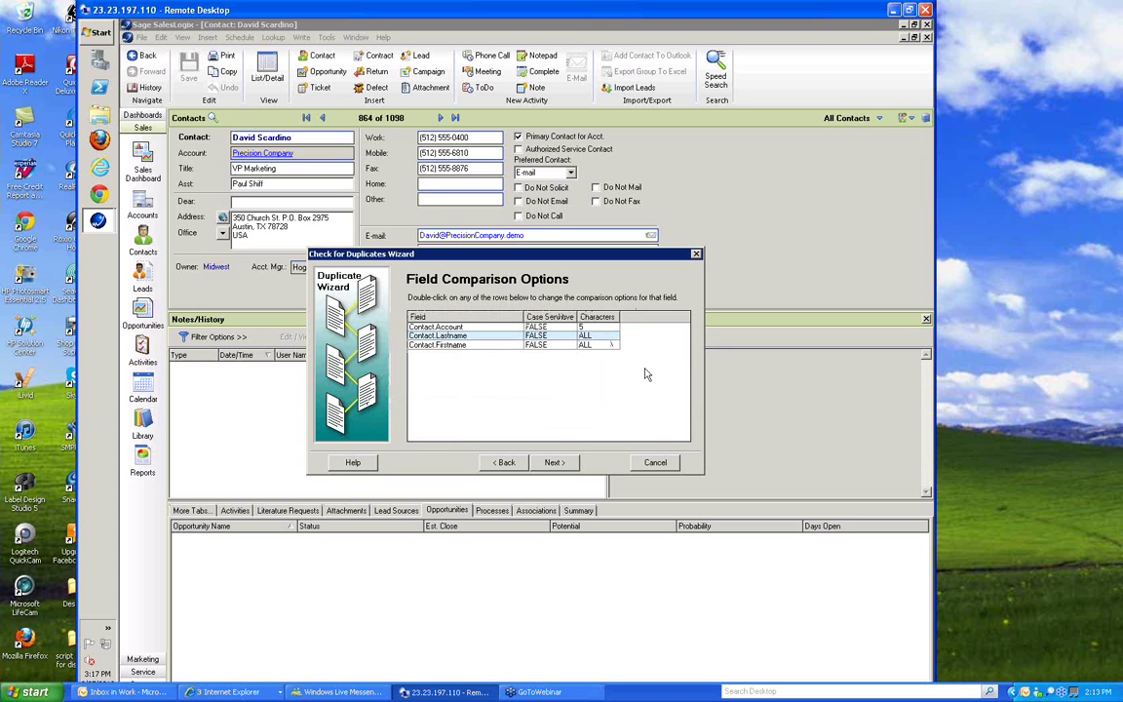
{"action": "left_click", "coordinate": [554, 462]}
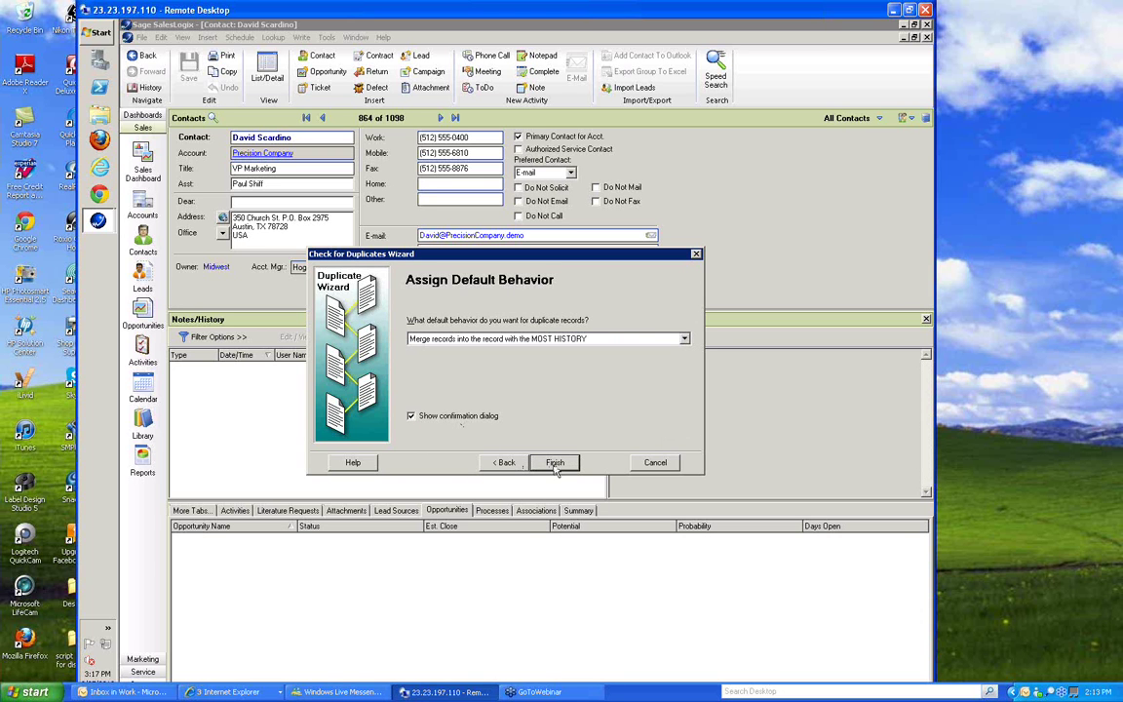
{"action": "left_click", "coordinate": [555, 463]}
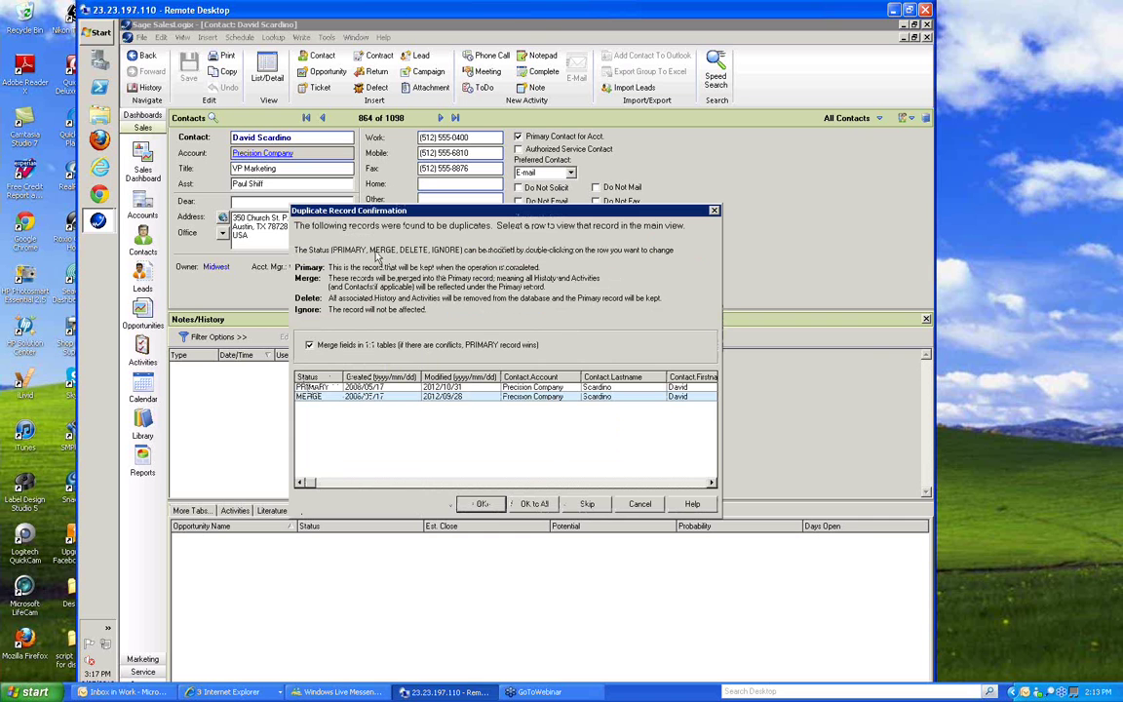
- Move the duplicate confirmation clear of the contact details and compare the PRIMARY and MERGE records' field values
{"action": "left_click_drag", "start_coordinate": [492, 221], "coordinate": [565, 335]}
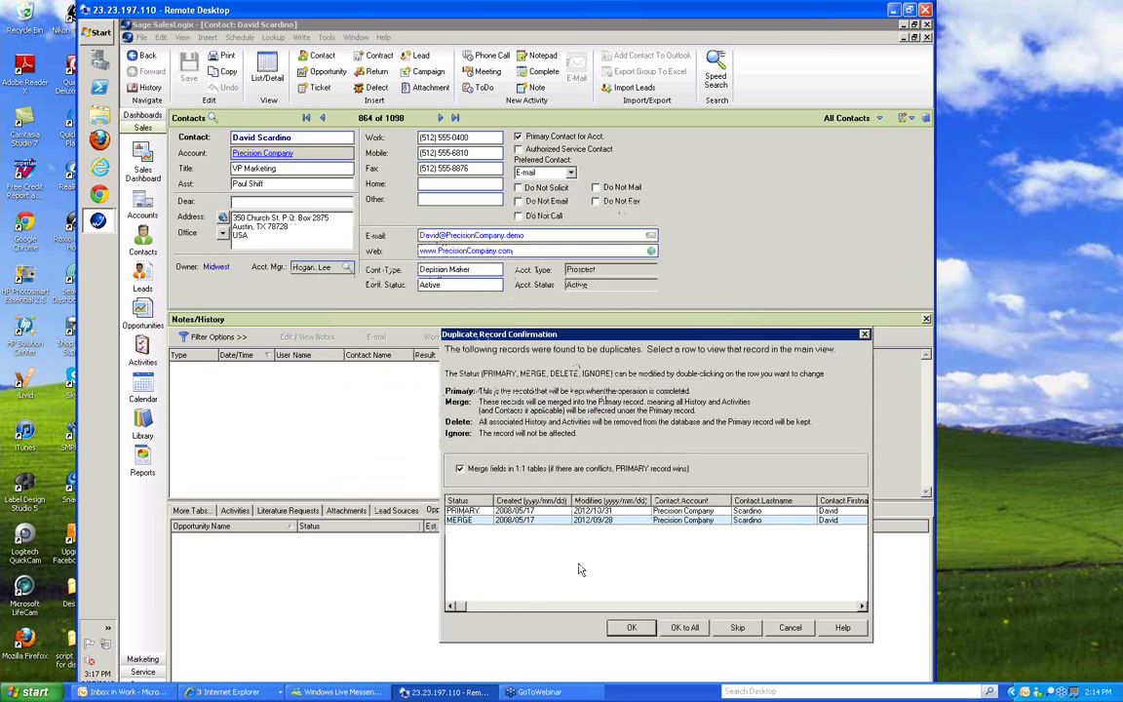
{"action": "left_click", "coordinate": [516, 513]}
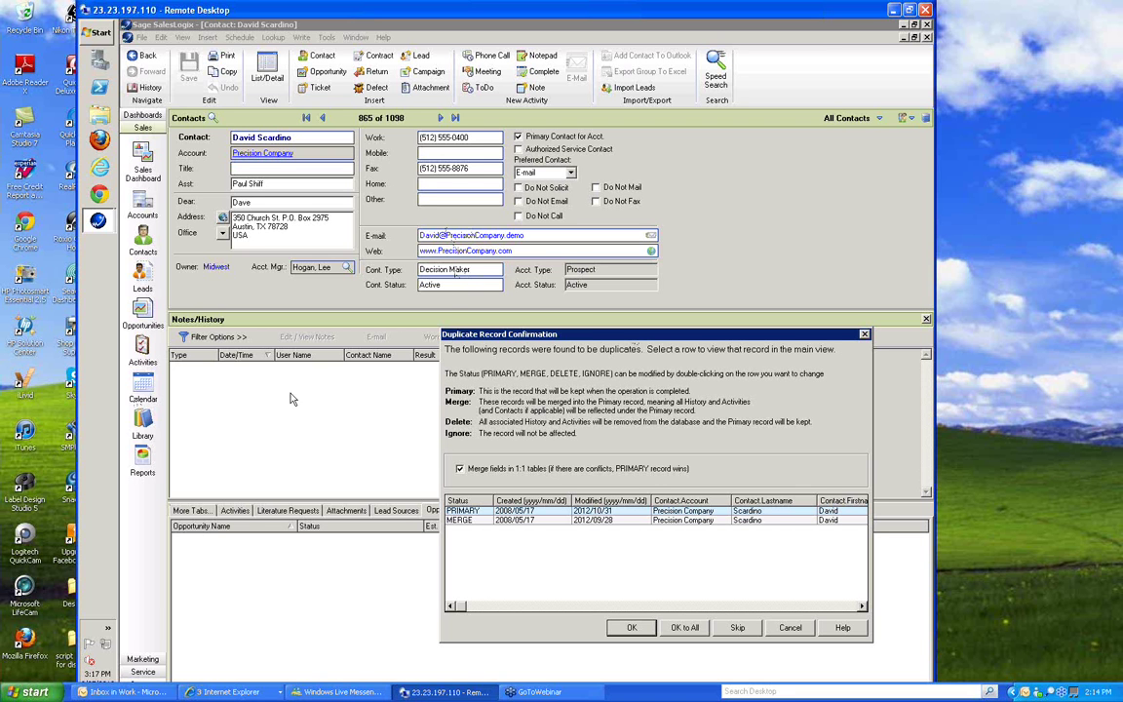
{"action": "left_click", "coordinate": [517, 520]}
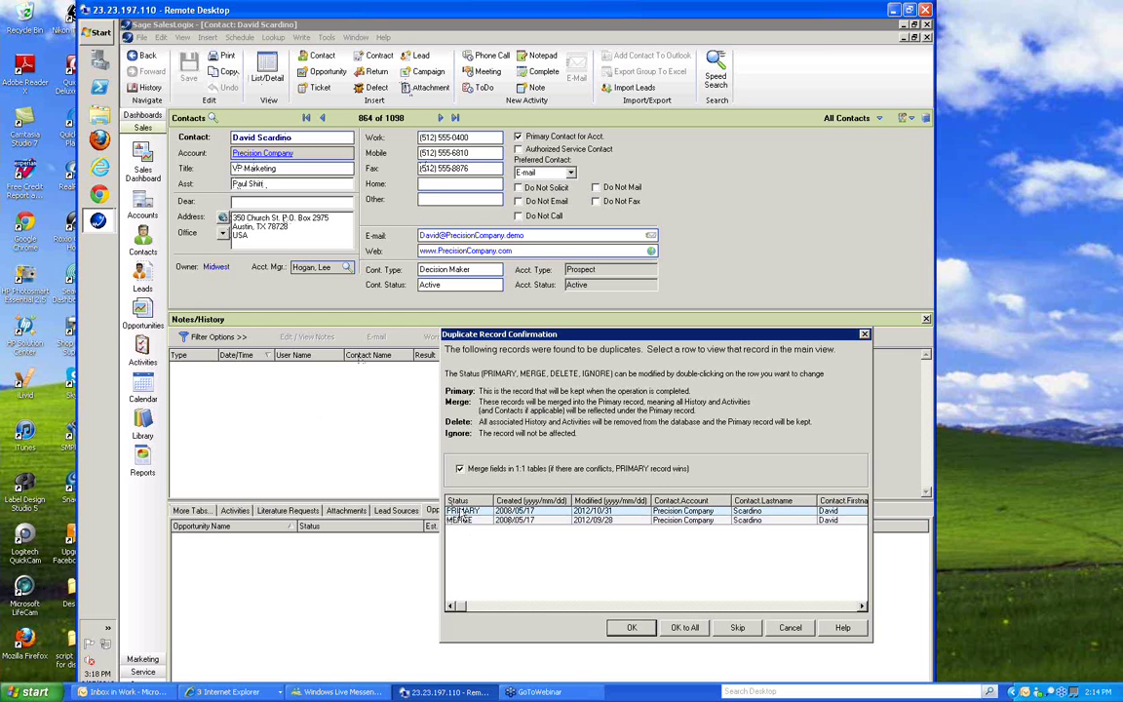
- Compare the two duplicate contacts' details again and set the status of the record modified 2012/09/28 to PRIMARY
{"action": "left_click", "coordinate": [460, 511]}
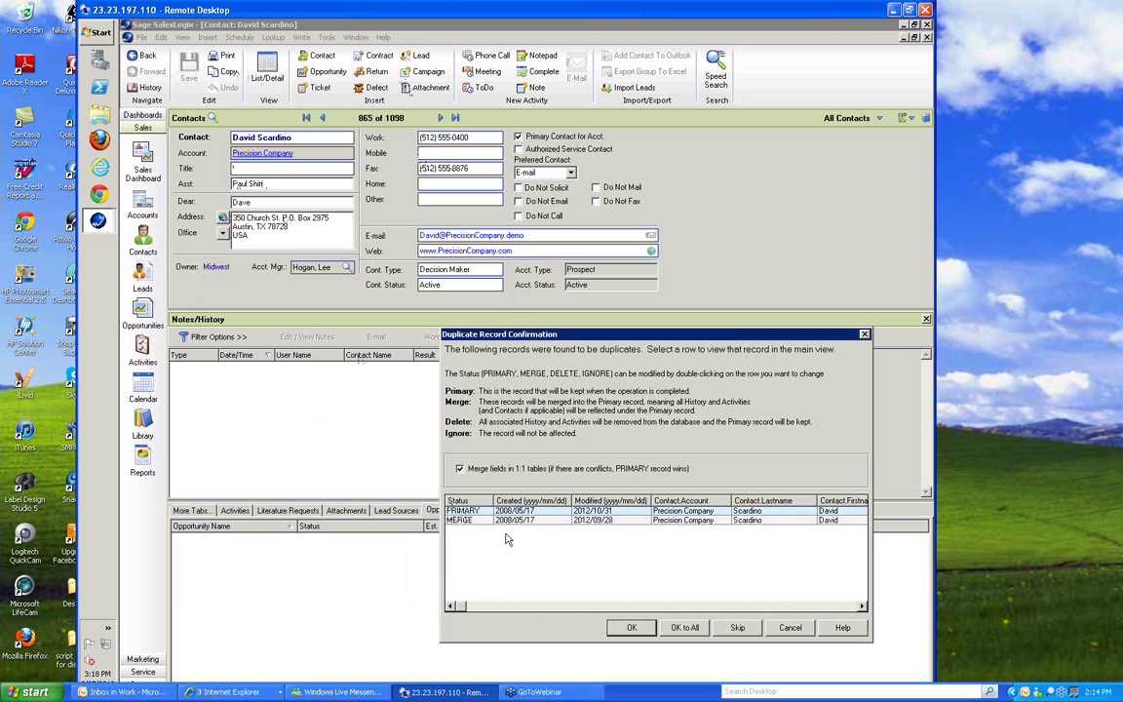
{"action": "left_click", "coordinate": [460, 520]}
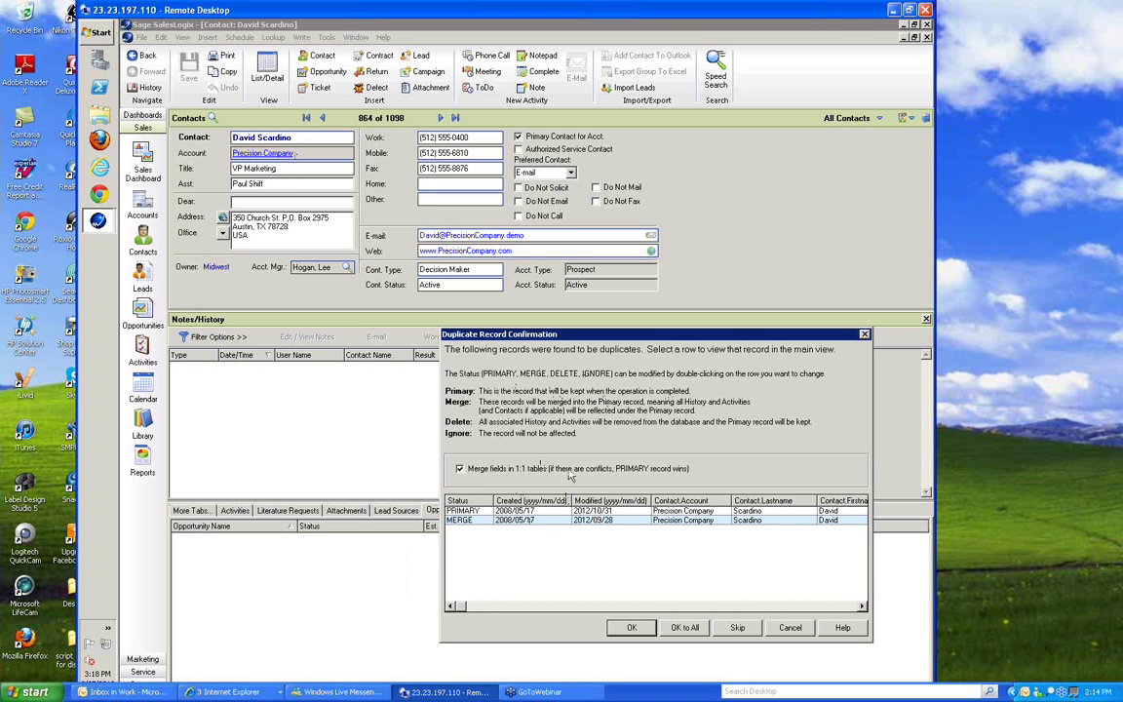
{"action": "double_click", "coordinate": [466, 525]}
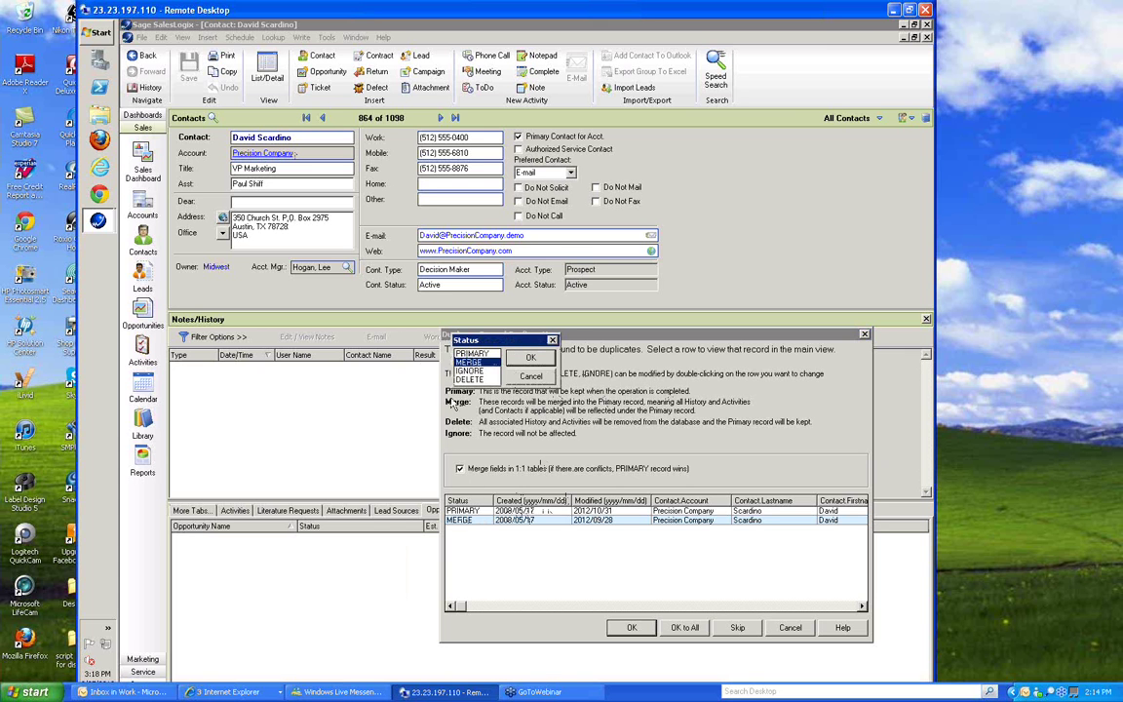
{"action": "left_click", "coordinate": [531, 361]}
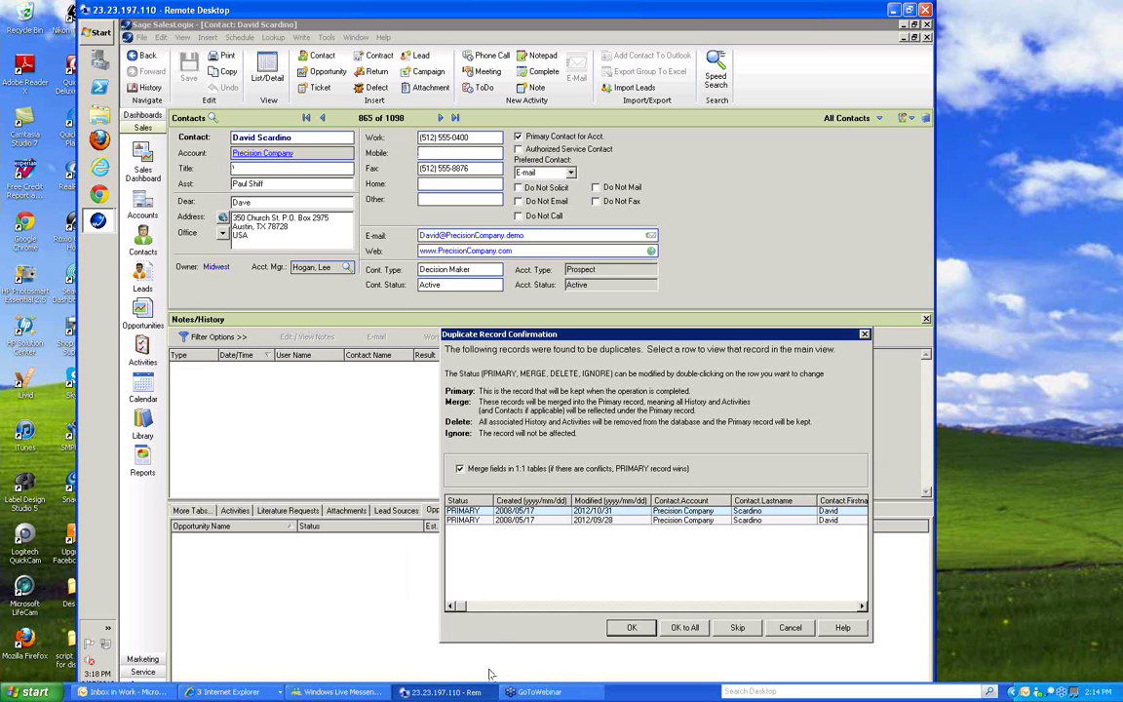
- Set the record modified 2012/10/31 to MERGE, confirm the merge and dismiss the script error
{"action": "left_click", "coordinate": [478, 523]}
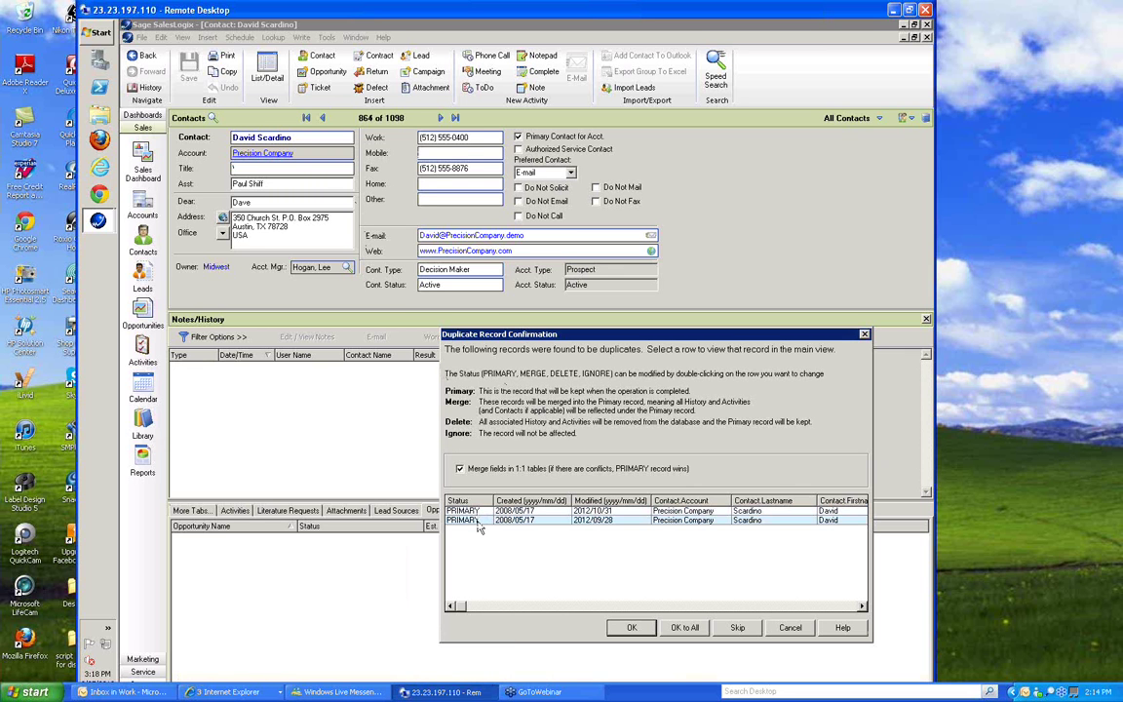
{"action": "left_click", "coordinate": [477, 512]}
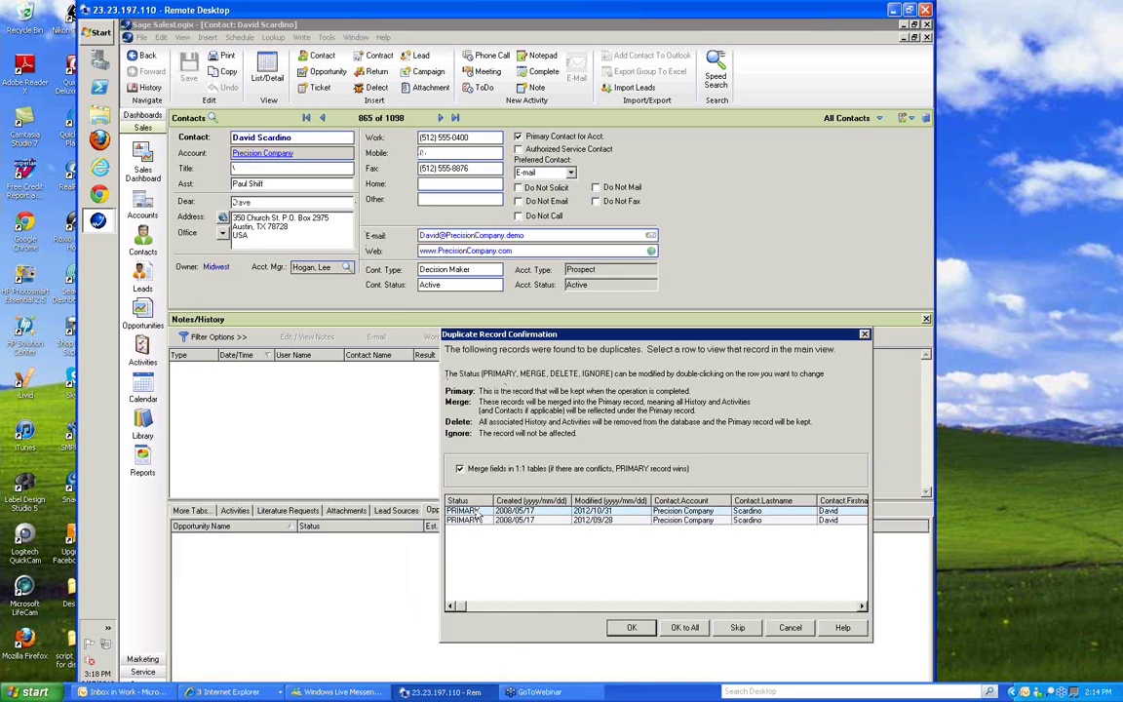
{"action": "double_click", "coordinate": [477, 513]}
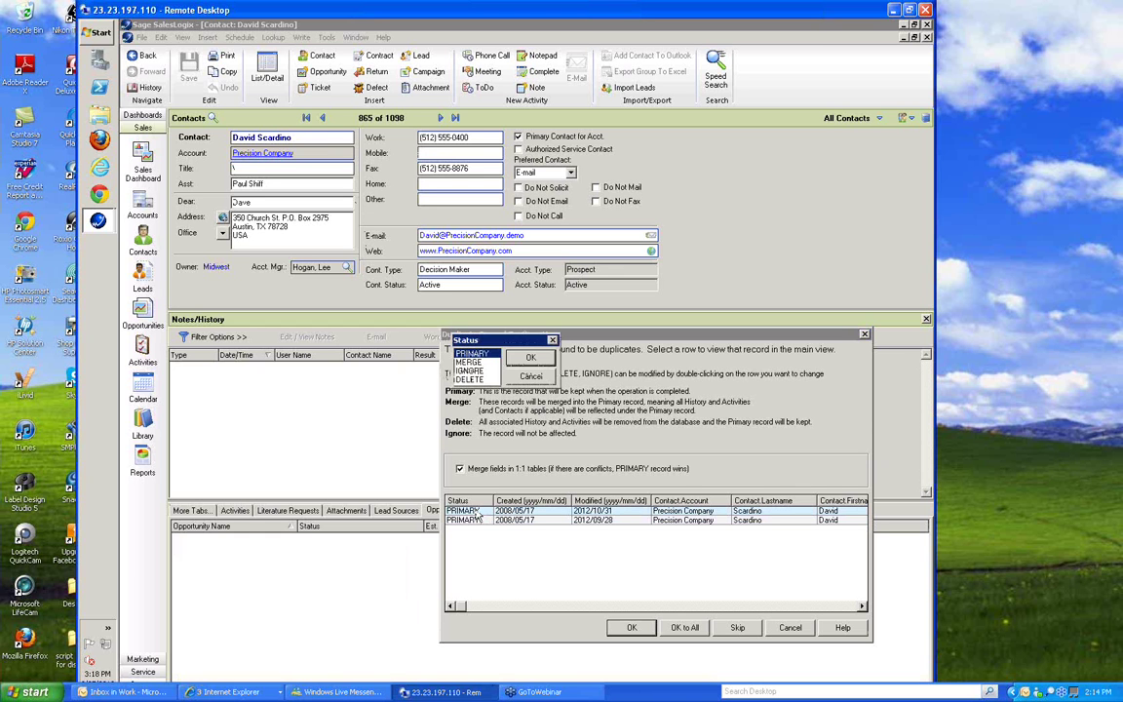
{"action": "double_click", "coordinate": [469, 362]}
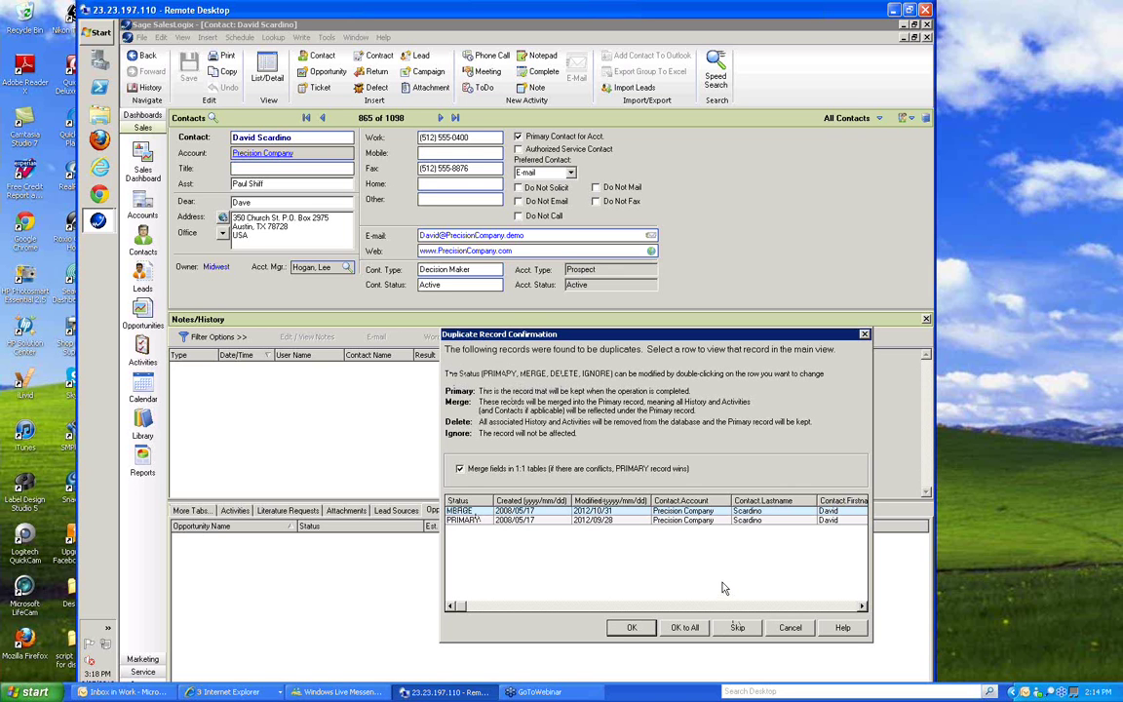
{"action": "left_click", "coordinate": [638, 629]}
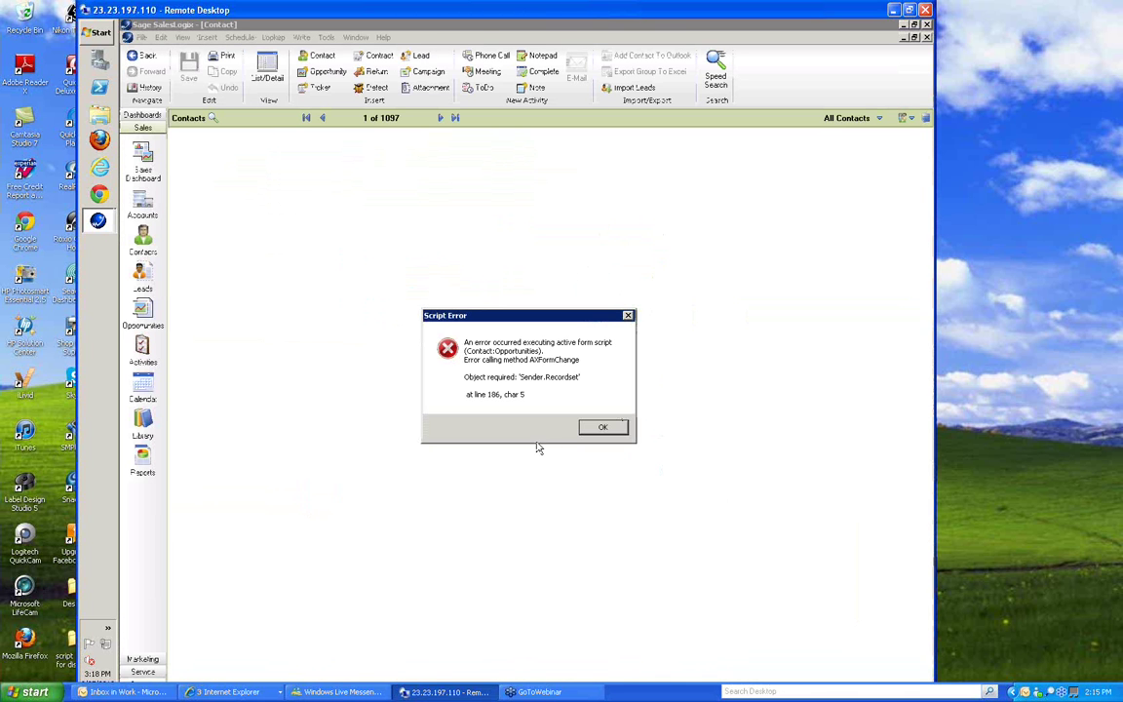
{"action": "left_click", "coordinate": [600, 431]}
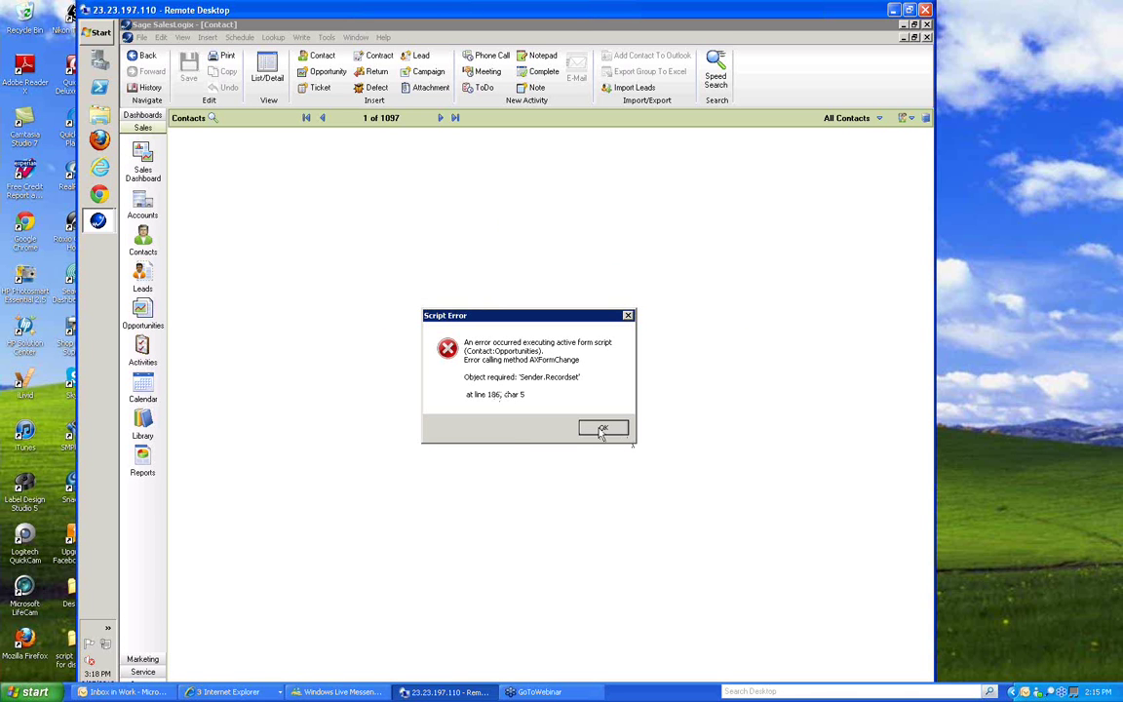
- Look up the merged Precision Company contact by last name from the contact list and check its fields, including the mobile number
{"action": "left_click", "coordinate": [269, 68]}
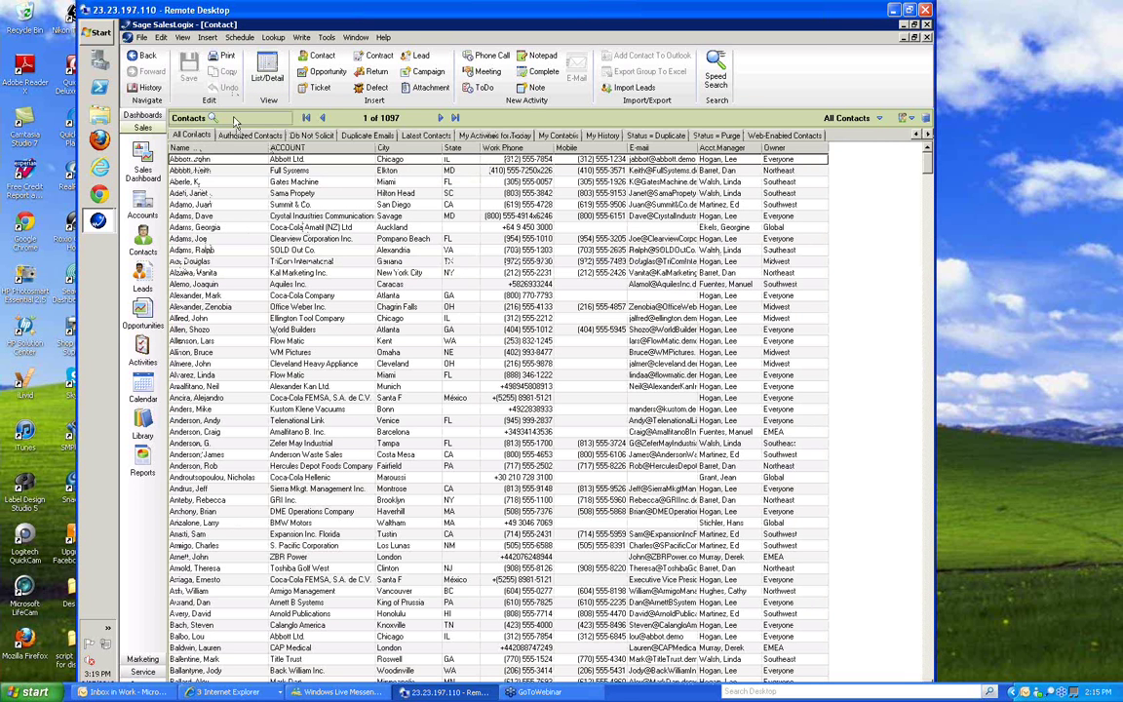
{"action": "left_click", "coordinate": [234, 121]}
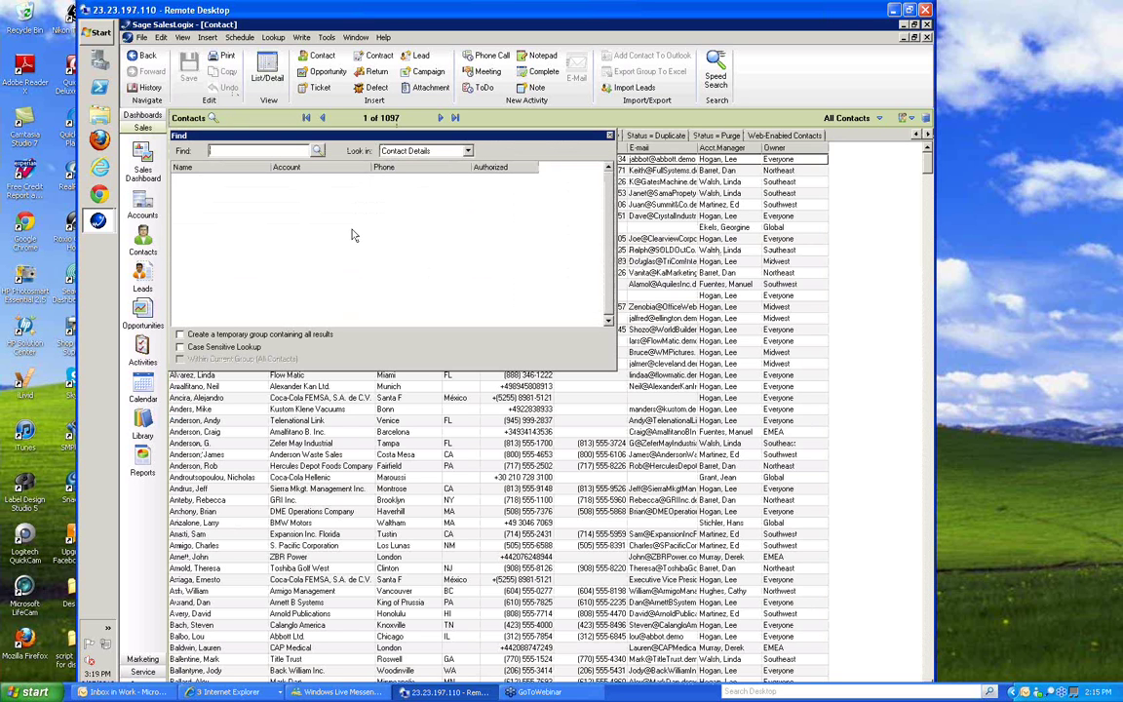
{"action": "type", "text": "sa"}
{"action": "left_click", "coordinate": [314, 154]}
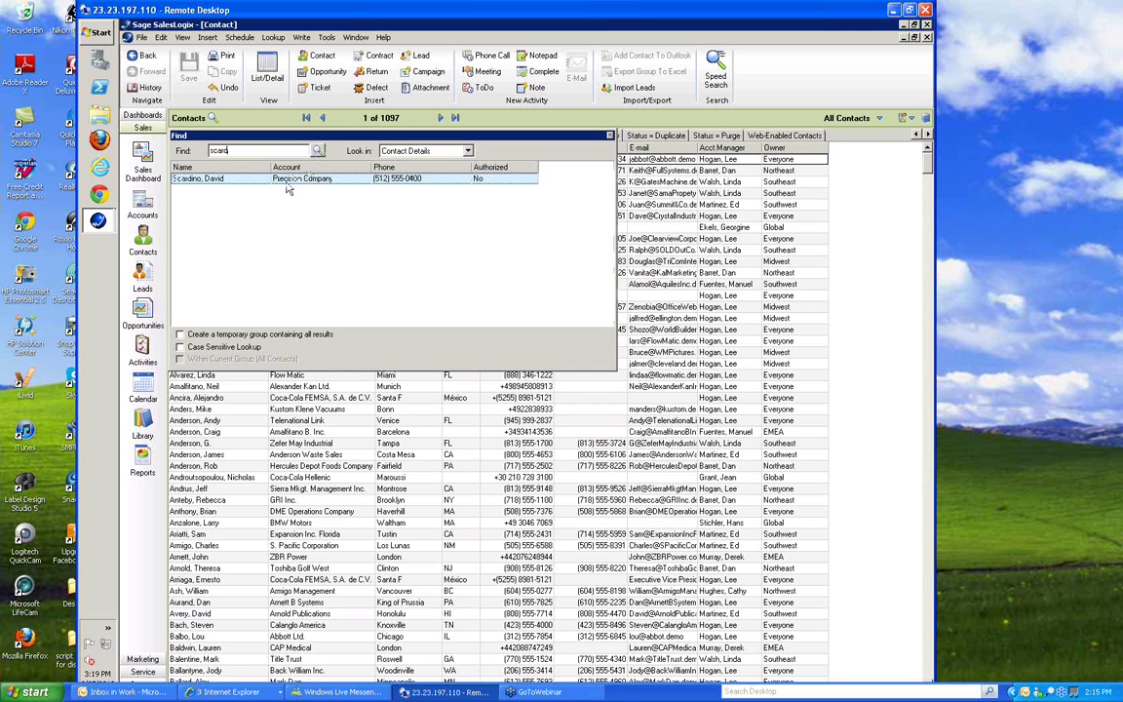
{"action": "double_click", "coordinate": [287, 183]}
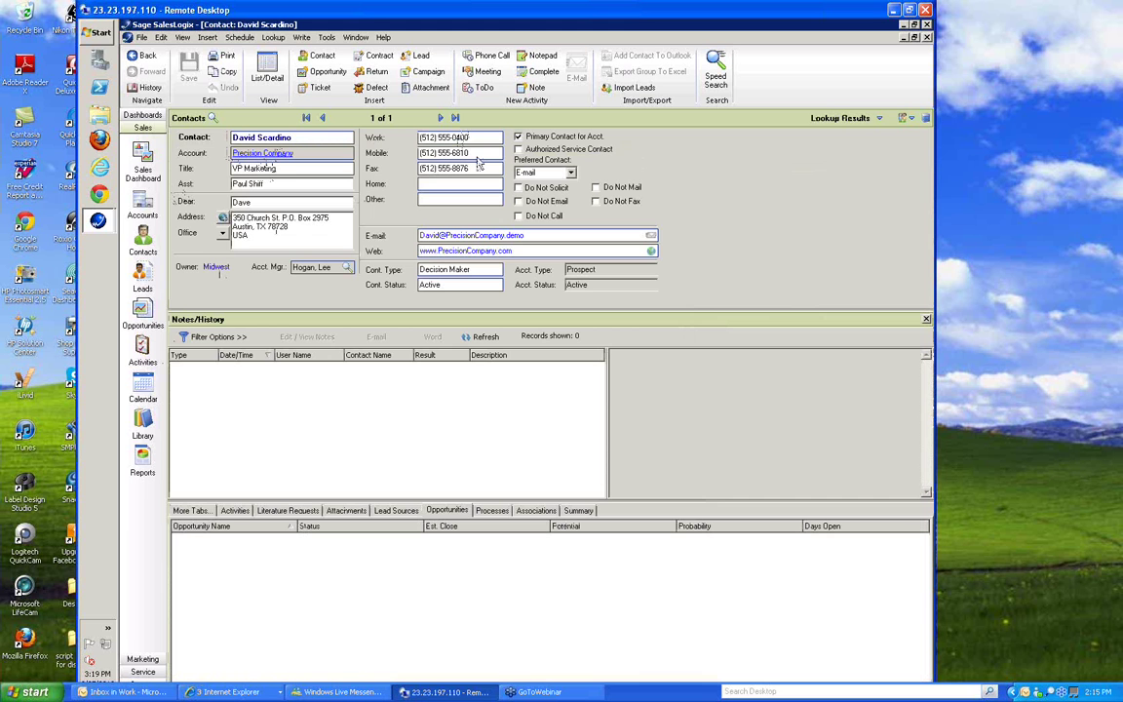
{"action": "left_click", "coordinate": [431, 152]}
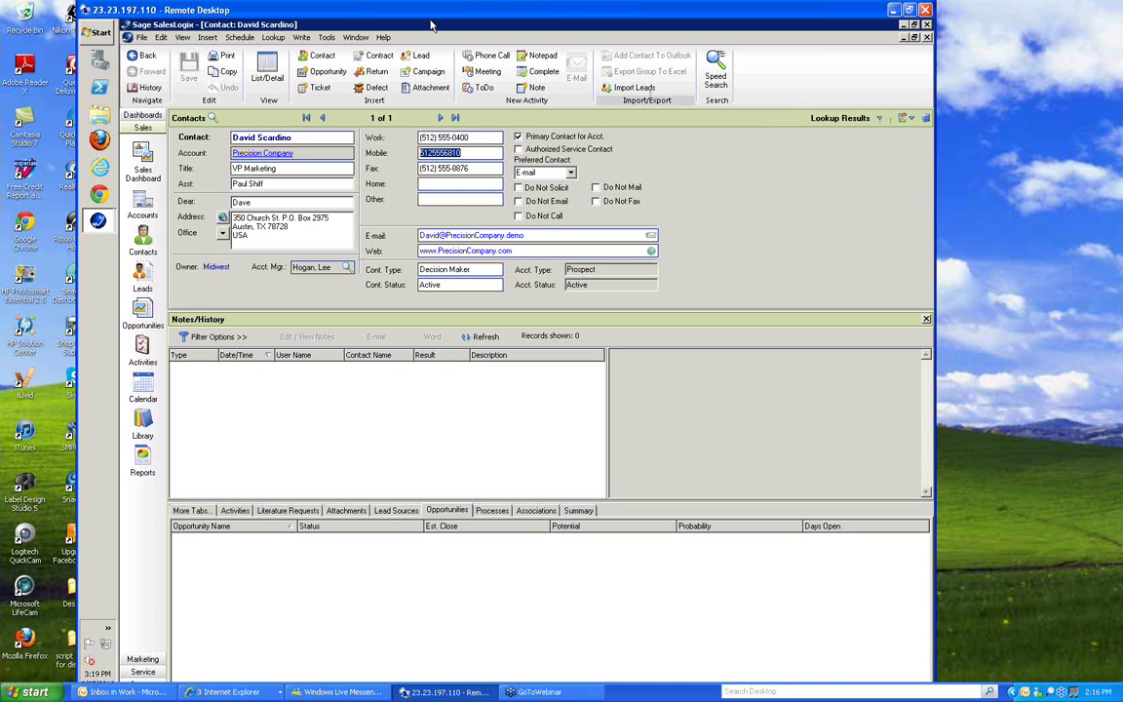
- Start another duplicate check for contacts, covering all records and searching the entire database
{"action": "left_click", "coordinate": [328, 38]}
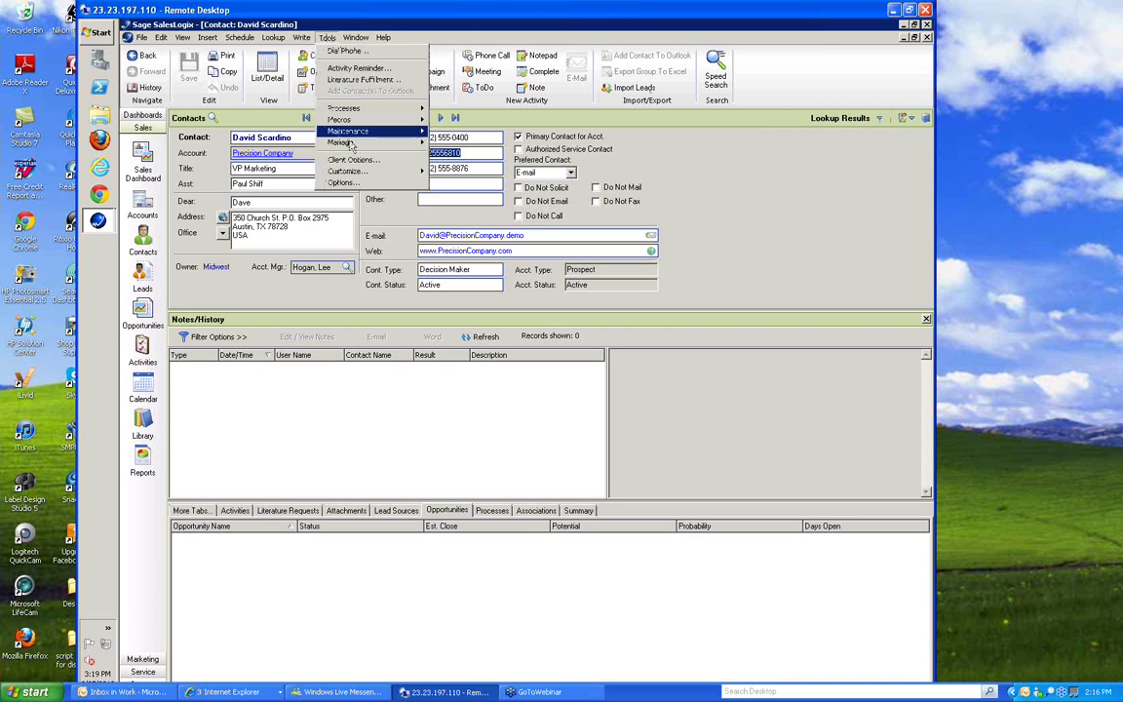
{"action": "mouse_move", "coordinate": [350, 128]}
{"action": "left_click", "coordinate": [468, 132]}
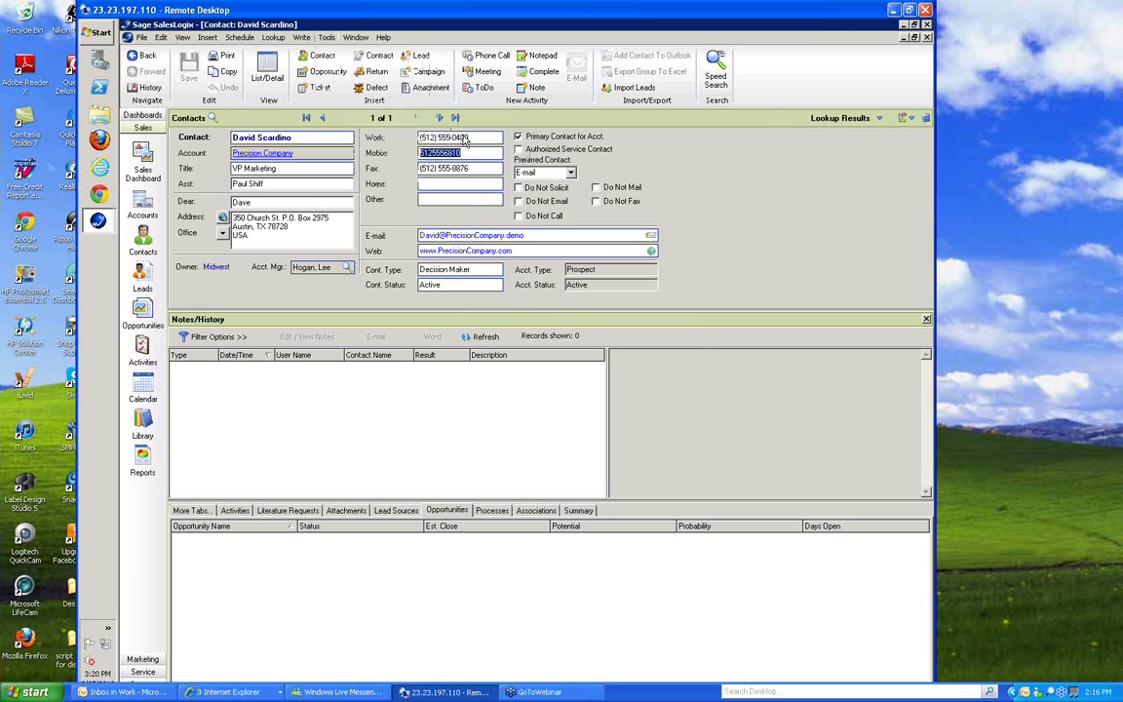
{"action": "left_click", "coordinate": [554, 463]}
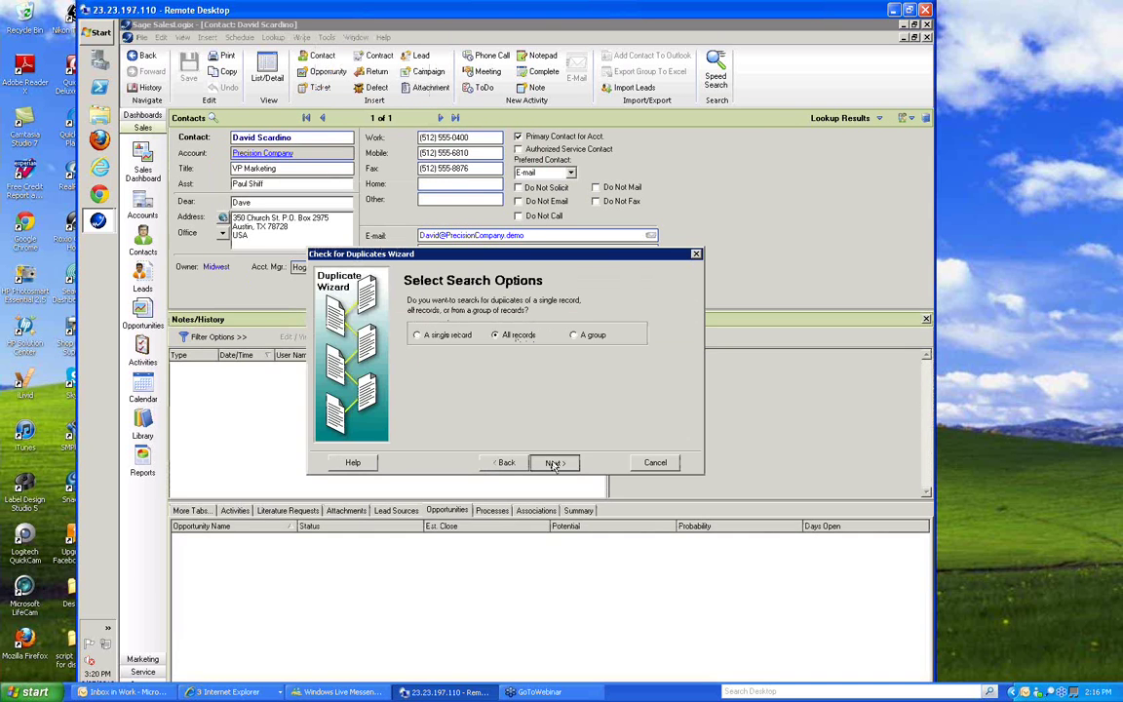
{"action": "left_click", "coordinate": [554, 463]}
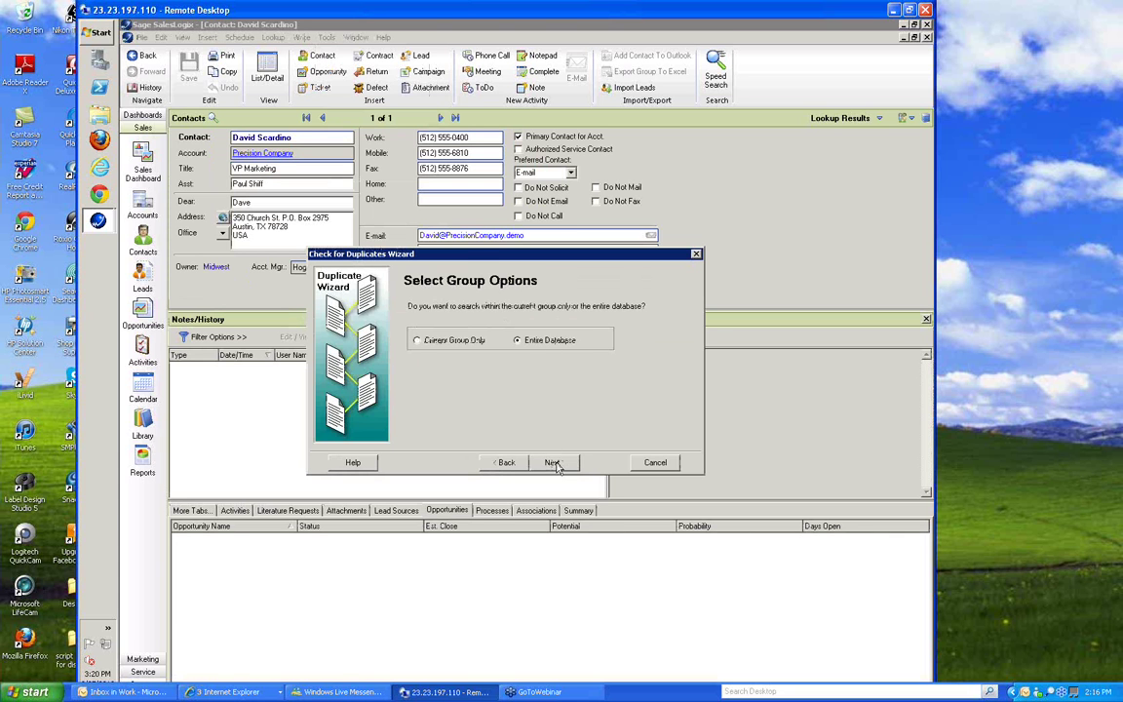
{"action": "left_click", "coordinate": [554, 463]}
- Compare on Contact.Account, Contact.Lastname and Contact.Firstname, and run the check merging into the record with the MOST HISTORY
{"action": "left_click", "coordinate": [414, 343]}
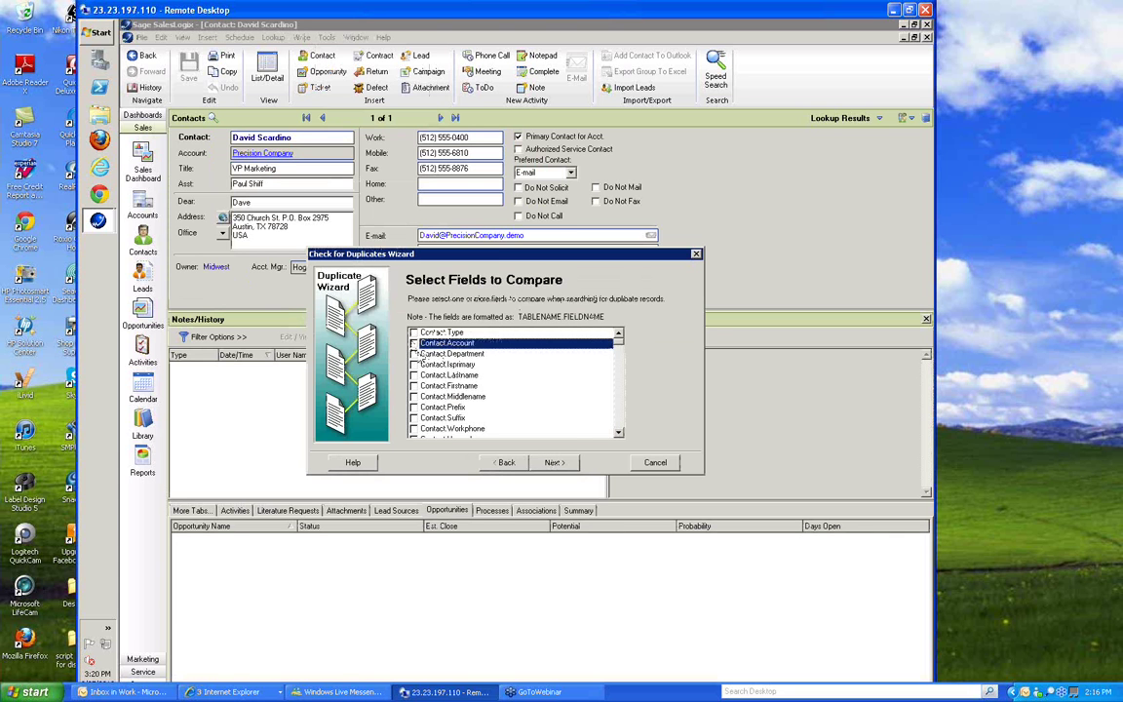
{"action": "left_click", "coordinate": [413, 365]}
{"action": "left_click", "coordinate": [414, 364]}
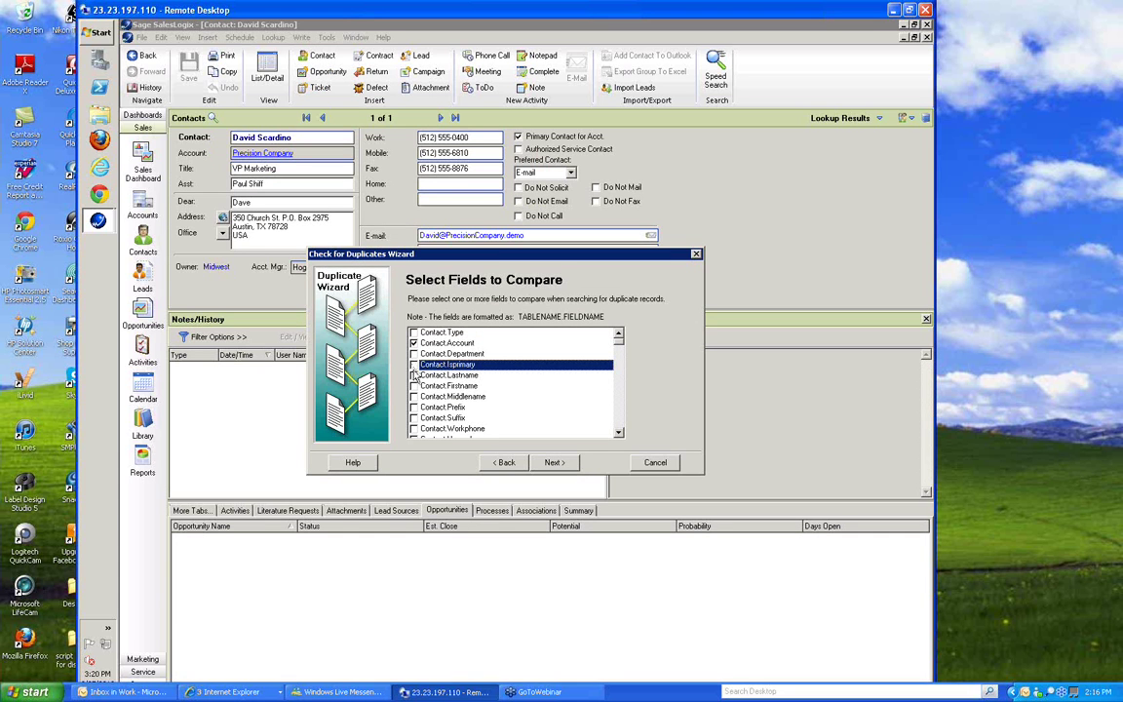
{"action": "left_click", "coordinate": [413, 375]}
{"action": "left_click", "coordinate": [413, 386]}
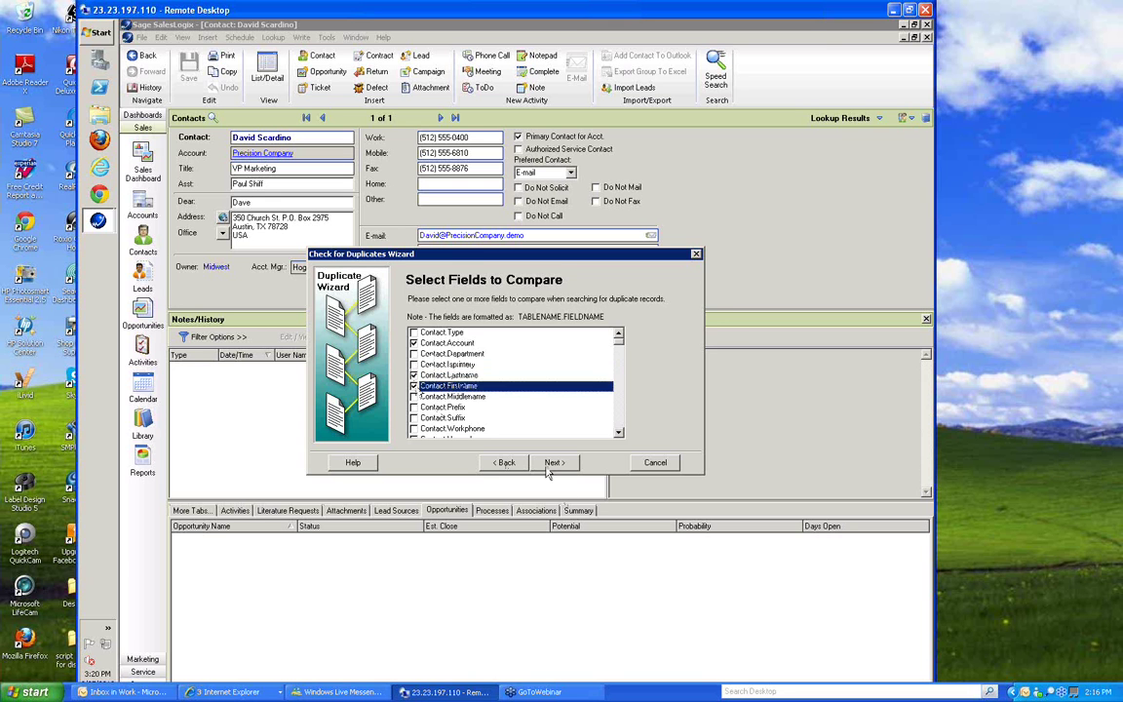
{"action": "left_click", "coordinate": [550, 464]}
{"action": "left_click", "coordinate": [550, 465]}
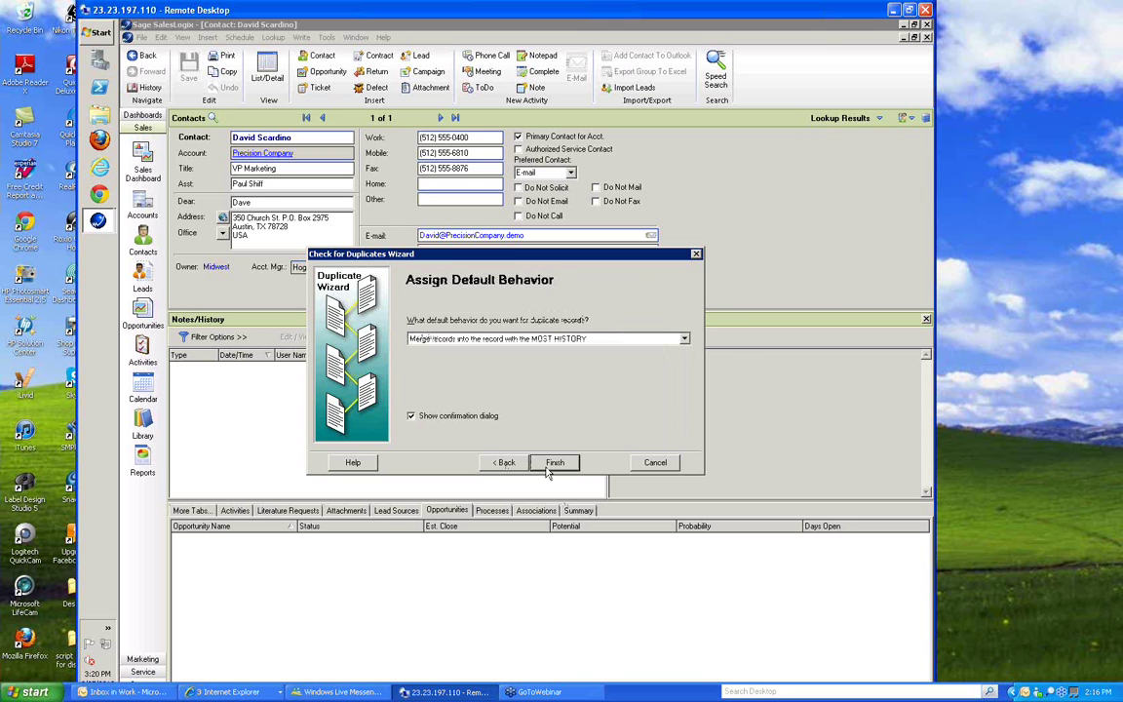
{"action": "left_click", "coordinate": [549, 466]}
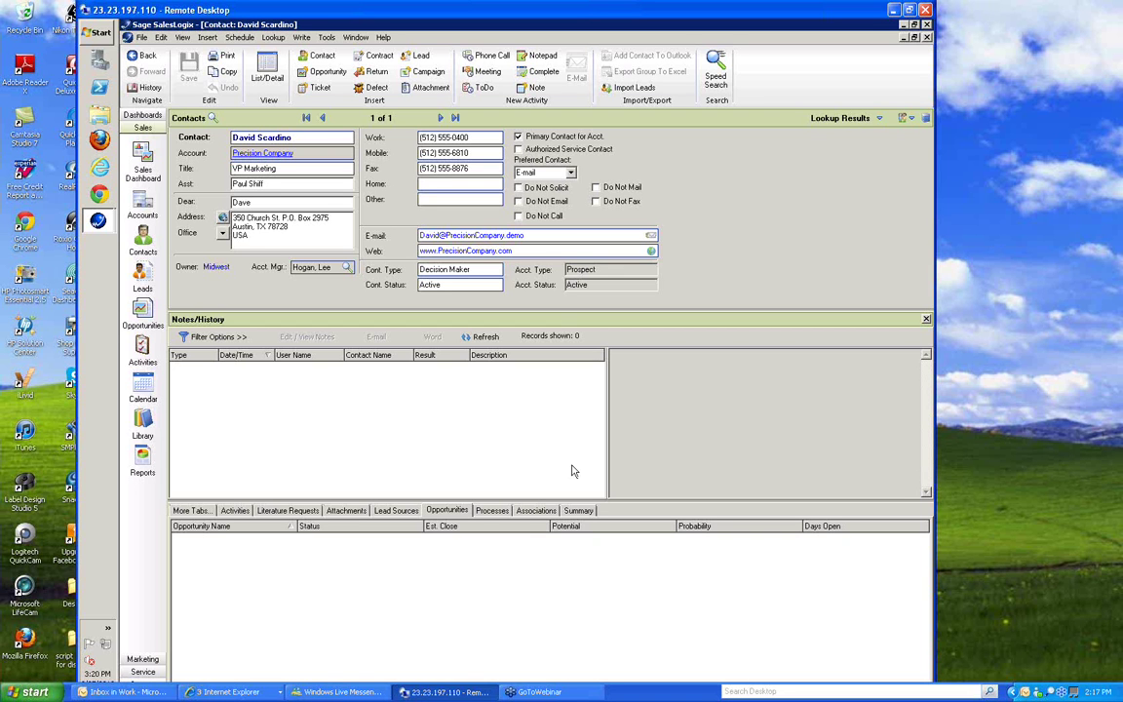
- In the All Contacts list, select the SOLD Out Co. and TriCom International contacts and bring up the Merge Records option
{"action": "left_click", "coordinate": [266, 63]}
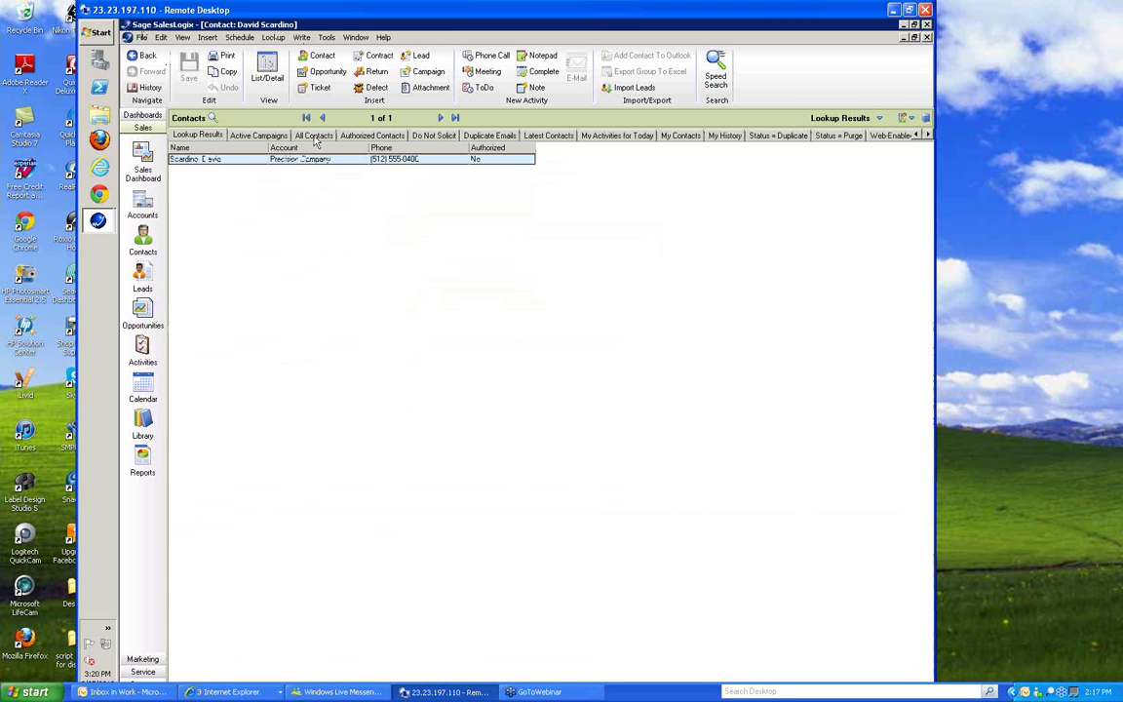
{"action": "left_click", "coordinate": [313, 135]}
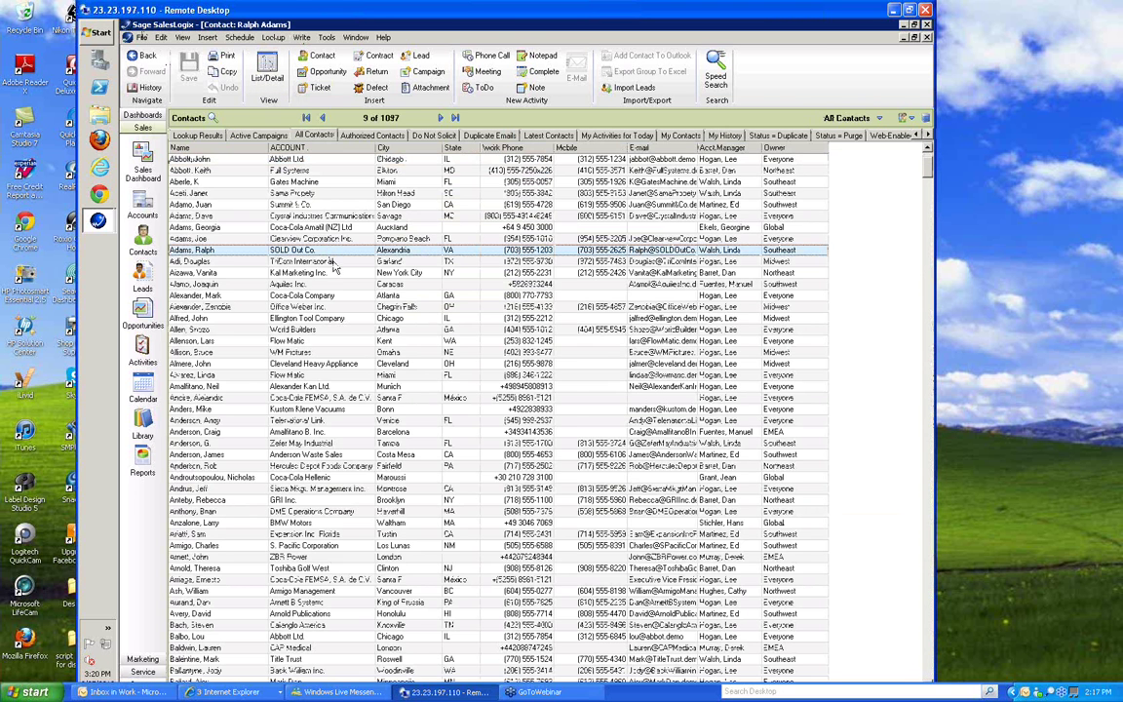
{"action": "left_click", "coordinate": [332, 262]}
{"action": "right_click", "coordinate": [334, 268]}
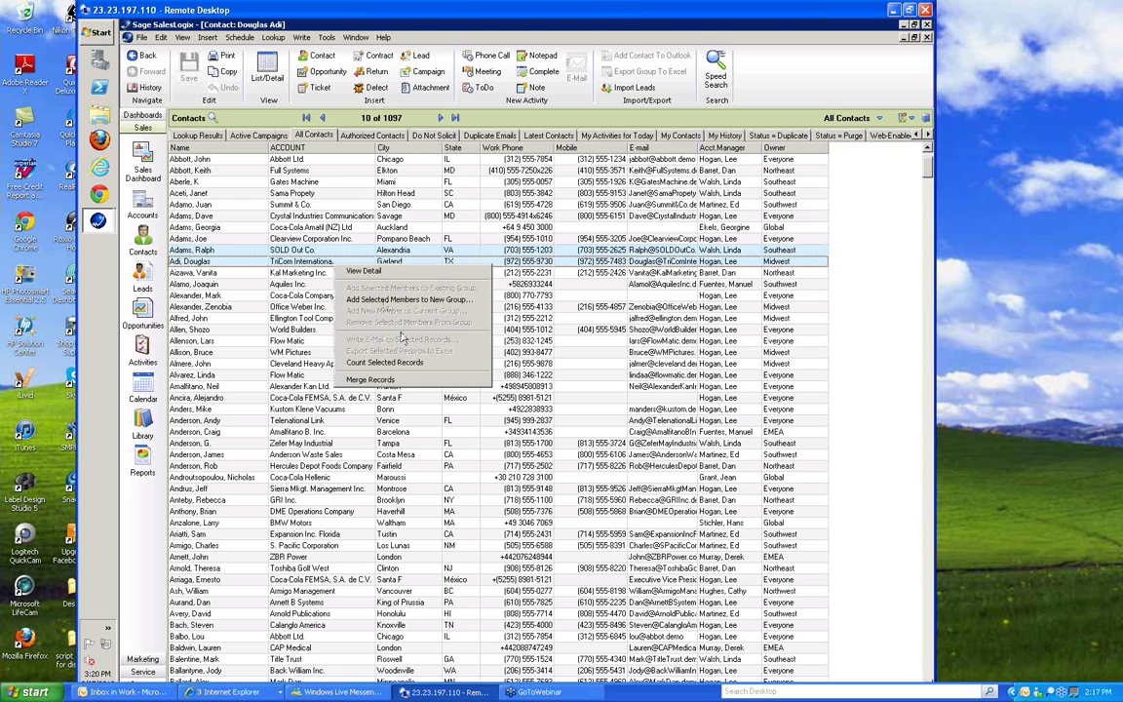
{"action": "left_click", "coordinate": [395, 381]}
- Open the Summit & Co. contact's details and bring up the available values for its contact status
{"action": "left_click", "coordinate": [280, 205], "text": "ctrl"}
{"action": "double_click", "coordinate": [280, 208]}
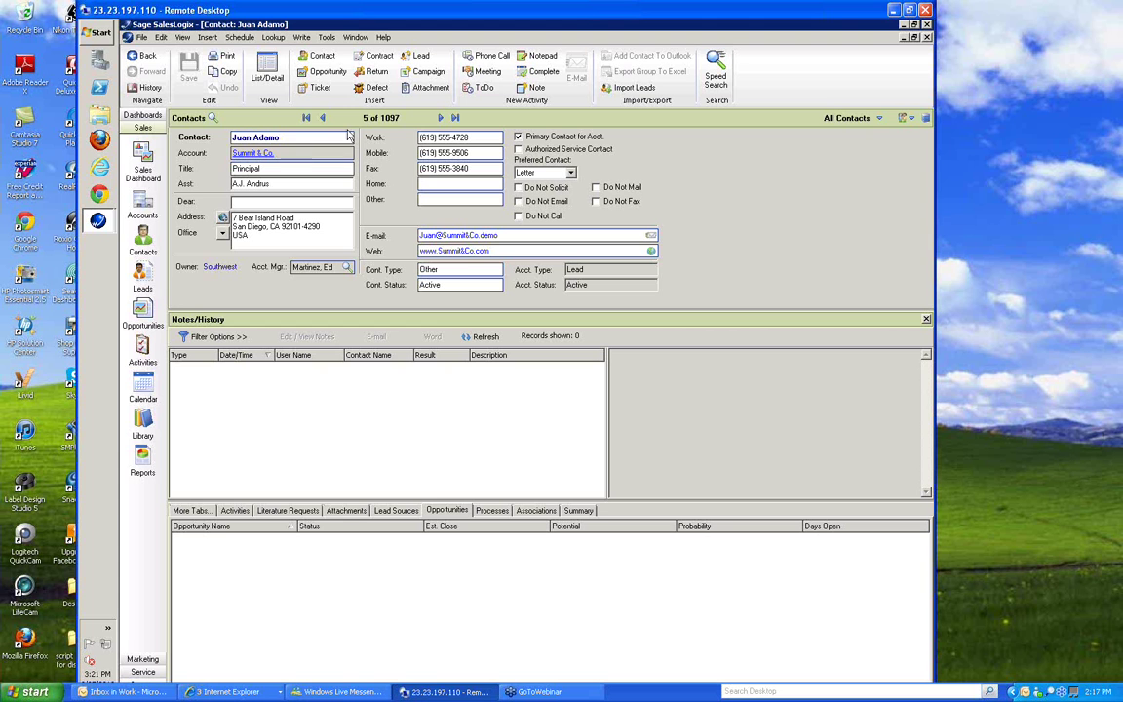
{"action": "left_click", "coordinate": [454, 284]}
{"action": "left_click", "coordinate": [495, 284]}
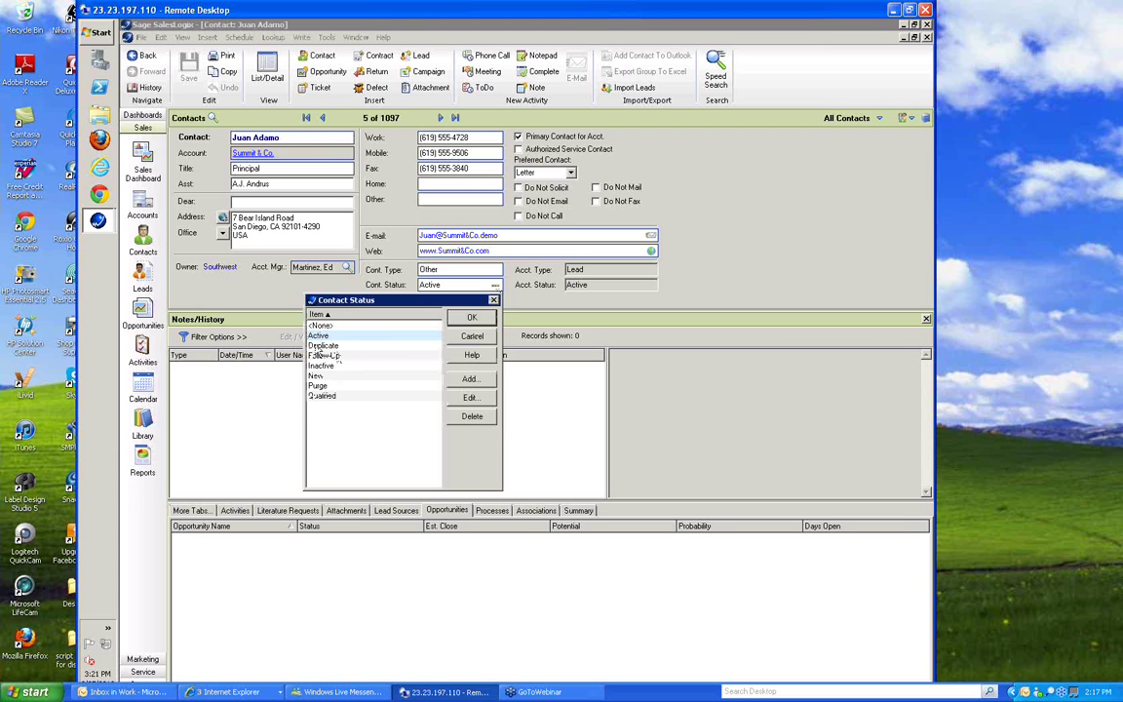